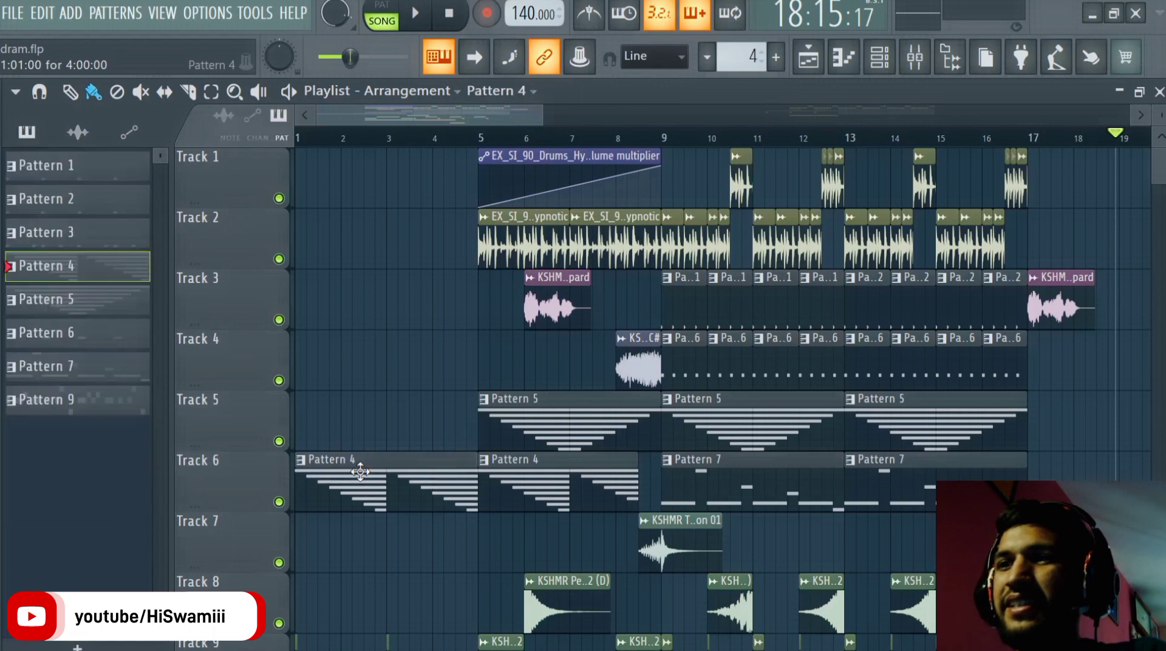
Preview the arrangement from the start and switch playback from song mode to pattern mode
{"action": "scroll", "coordinate": [360, 472], "scroll_direction": "down", "scroll_amount": 2}
{"action": "left_click", "coordinate": [417, 16]}
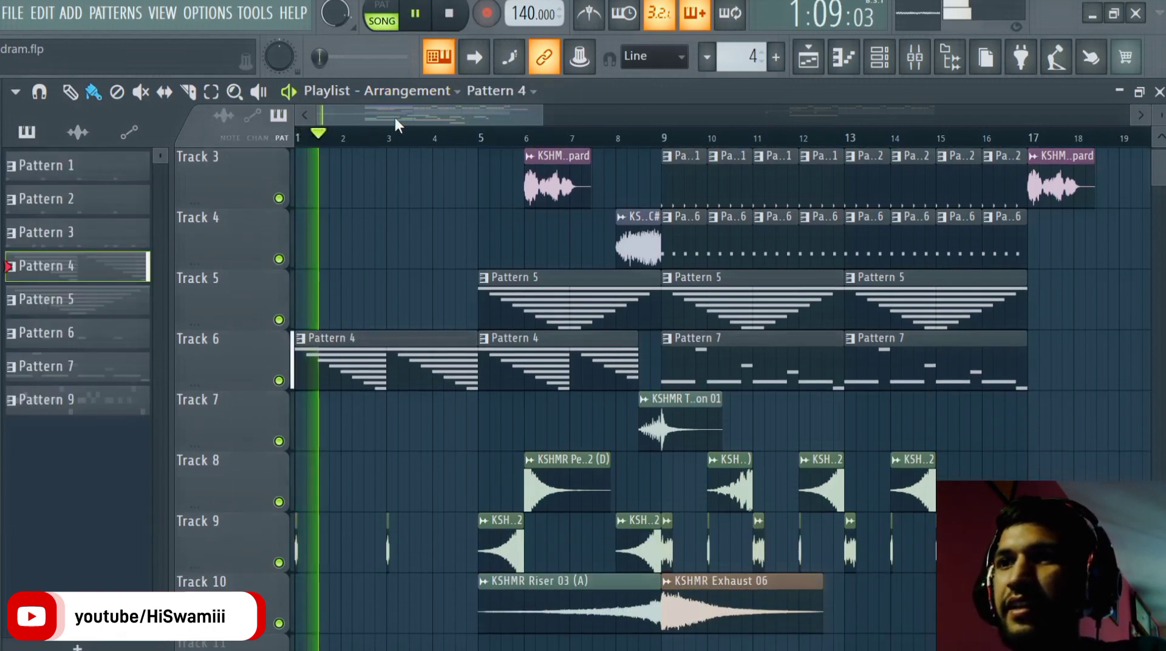
{"action": "key", "text": "space"}
{"action": "left_click", "coordinate": [376, 6]}
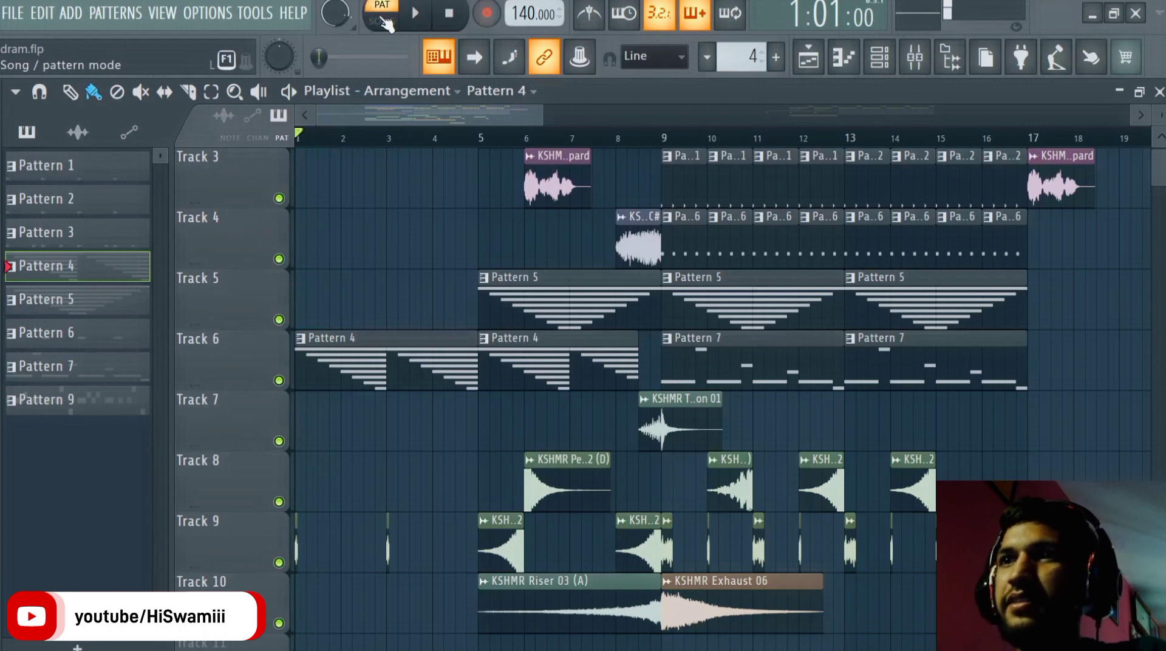
Open Pattern 4's Nexus notes in the piano roll, showing several empty bars after the existing notes
{"action": "left_click", "coordinate": [888, 70]}
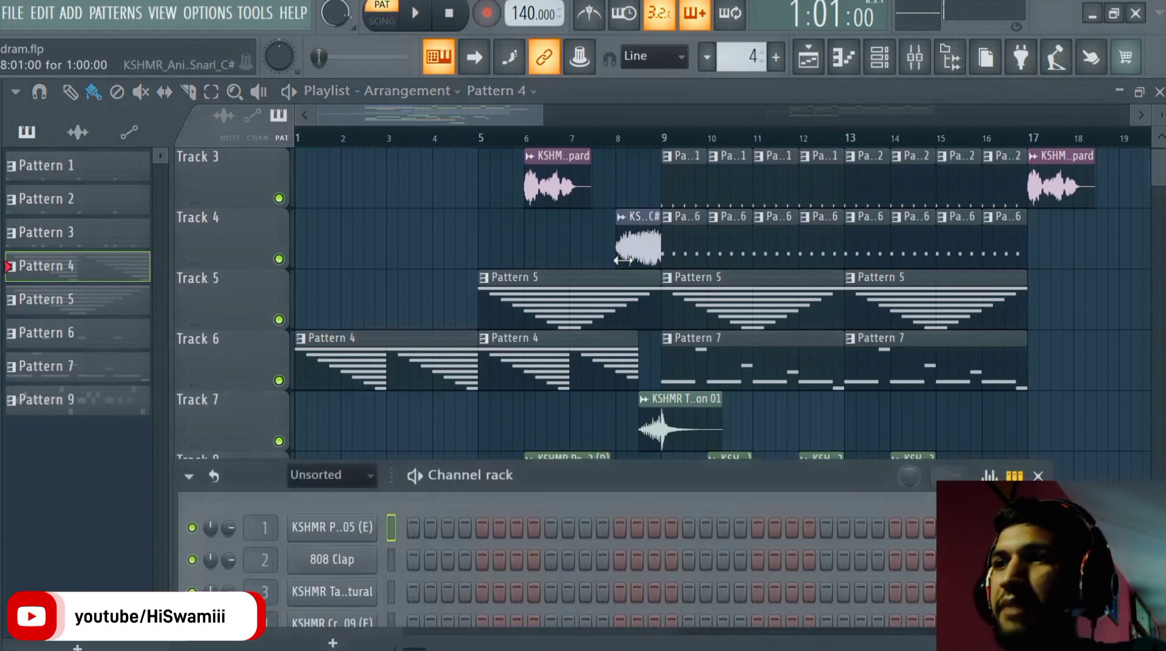
{"action": "left_click_drag", "start_coordinate": [545, 486], "coordinate": [666, 145]}
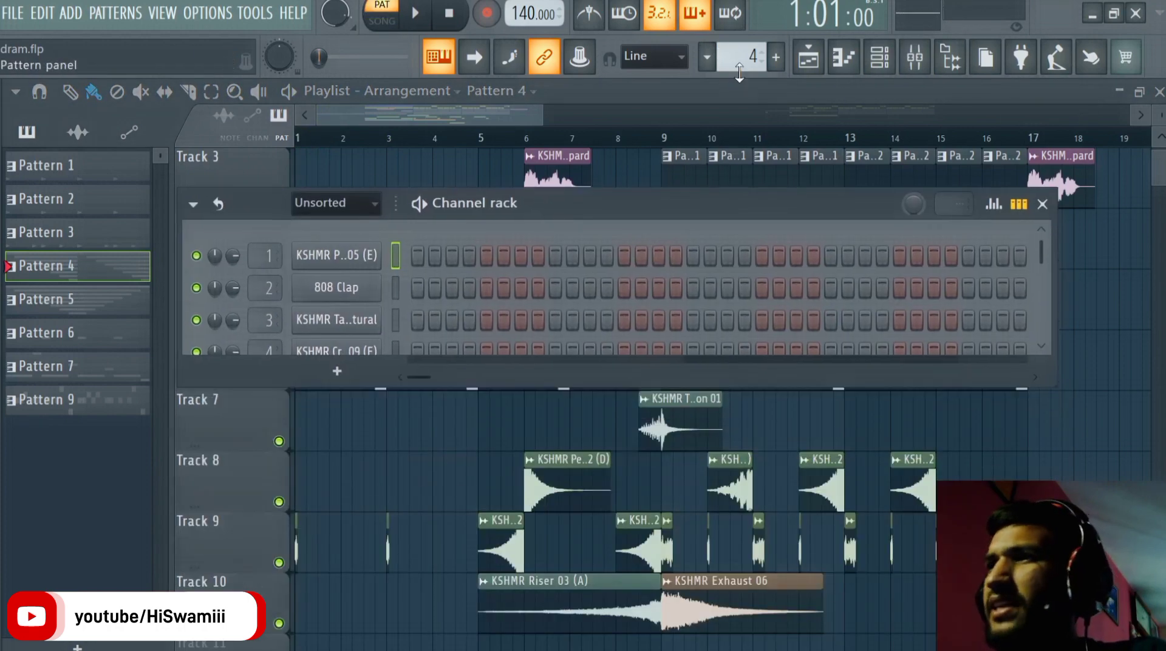
{"action": "left_click", "coordinate": [844, 57]}
{"action": "scroll", "coordinate": [537, 176], "scroll_direction": "down", "scroll_amount": 10}
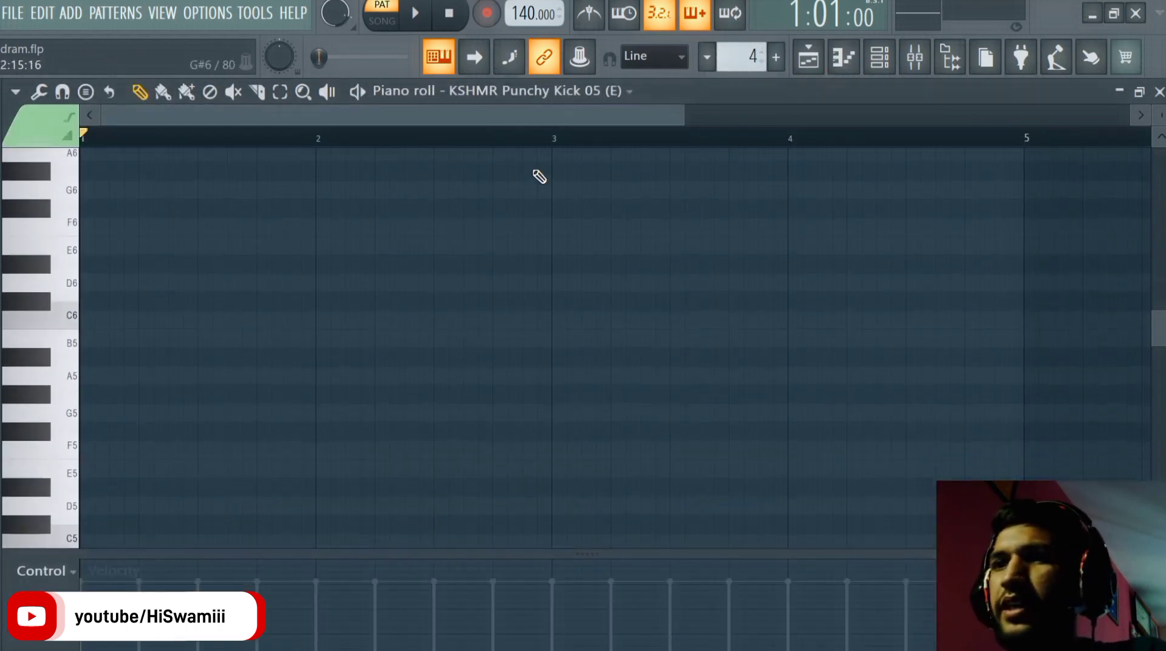
{"action": "double_click", "coordinate": [509, 207]}
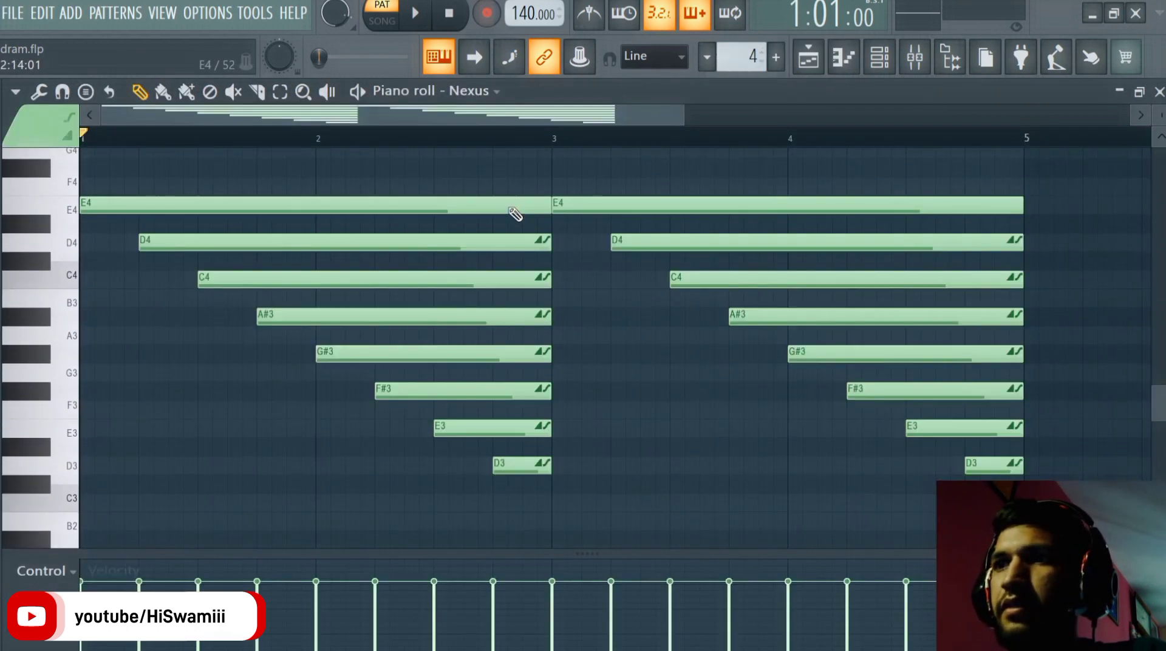
{"action": "scroll", "coordinate": [515, 214], "scroll_direction": "up", "scroll_amount": 1}
{"action": "scroll", "coordinate": [510, 207], "scroll_direction": "down", "scroll_amount": 1}
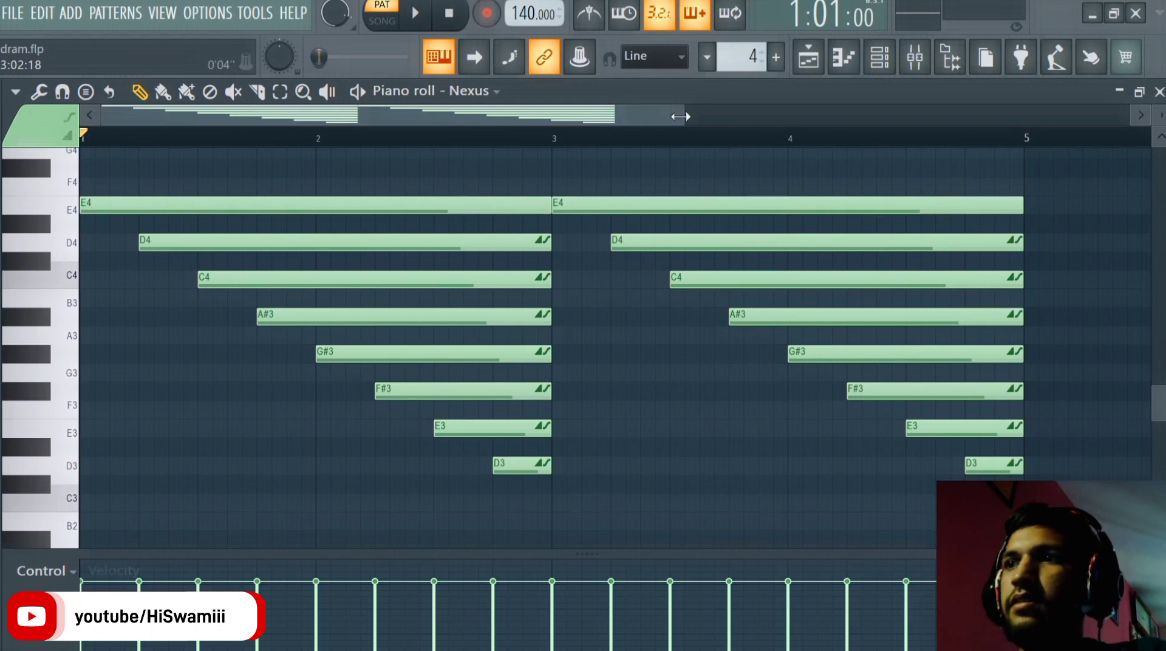
{"action": "left_click_drag", "start_coordinate": [684, 115], "coordinate": [1017, 115]}
Enlarge the channel rack to list all channels and open the Nexus instrument's window
{"action": "left_click", "coordinate": [880, 57]}
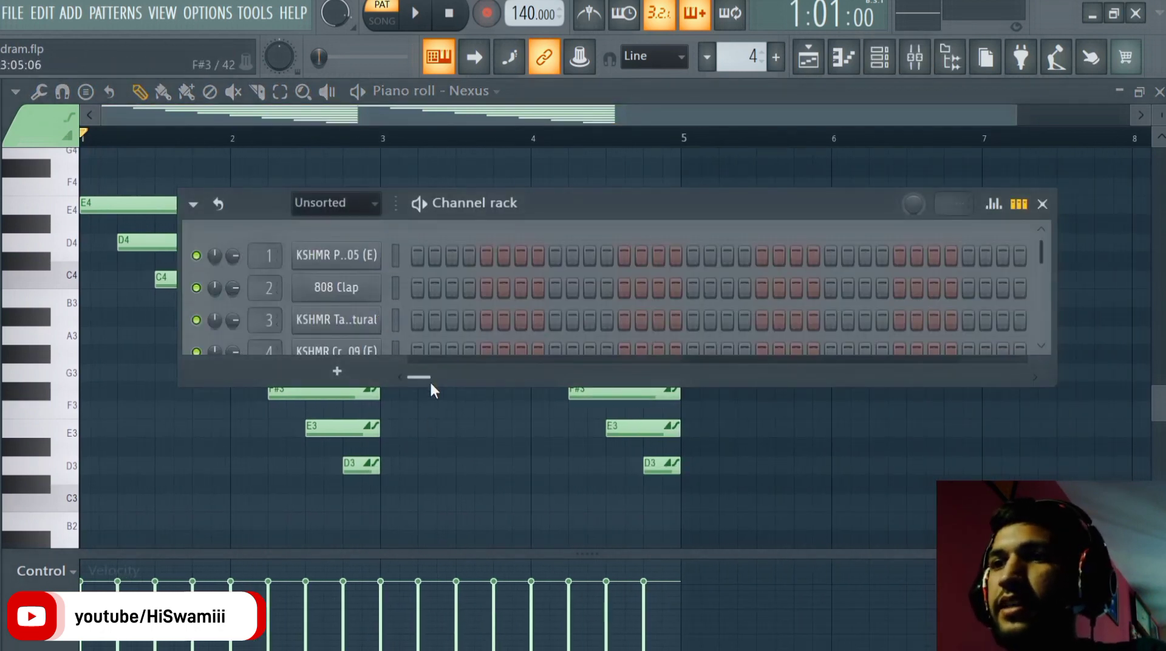
{"action": "left_click", "coordinate": [313, 392]}
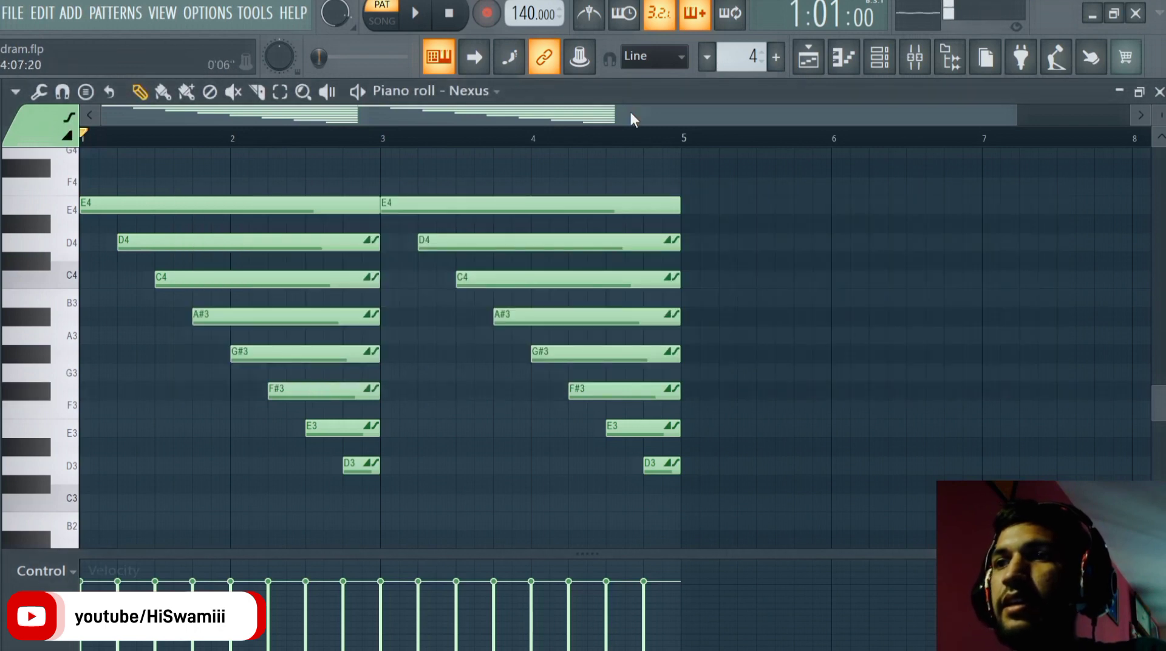
{"action": "left_click", "coordinate": [879, 60]}
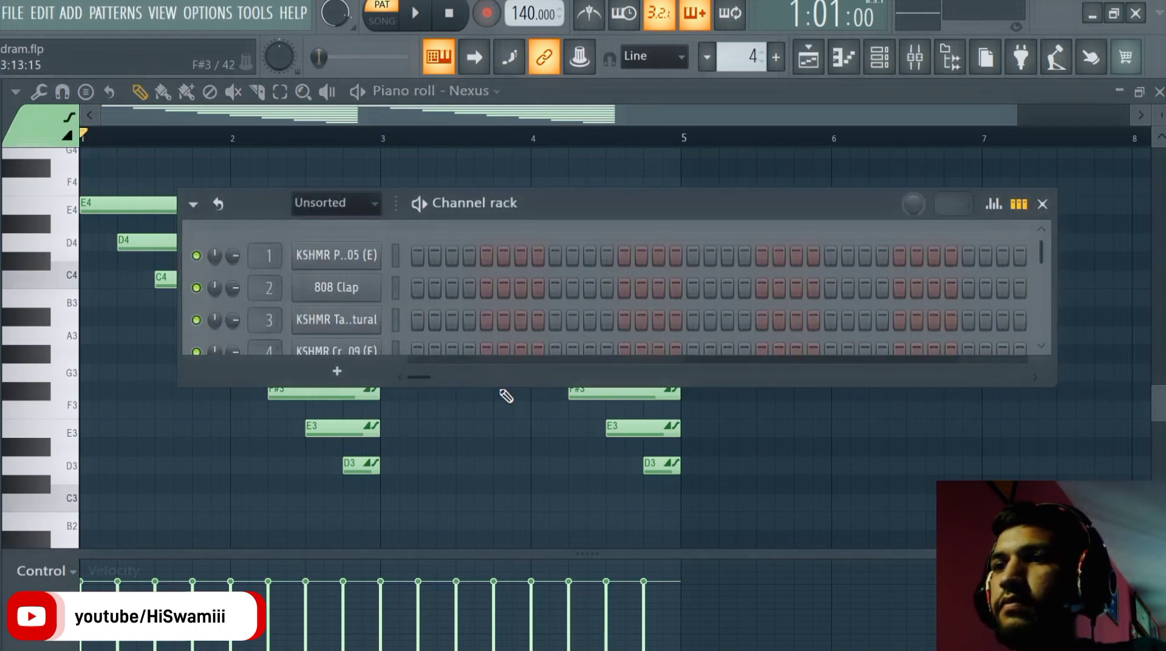
{"action": "left_click_drag", "start_coordinate": [499, 385], "coordinate": [504, 580]}
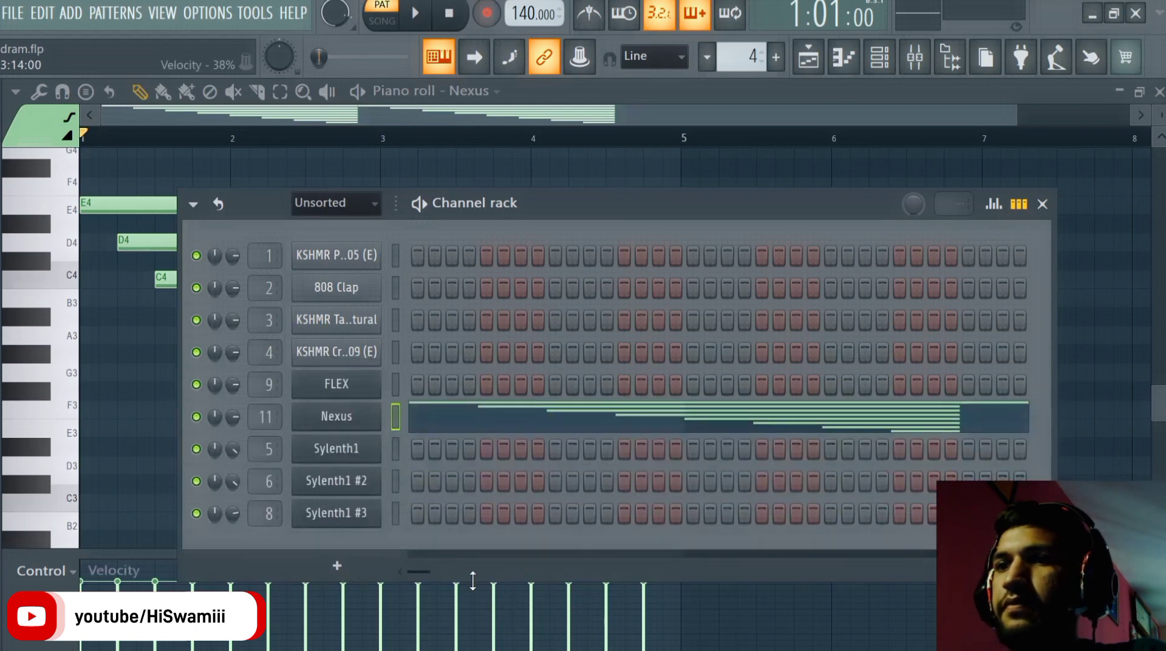
{"action": "left_click", "coordinate": [358, 427]}
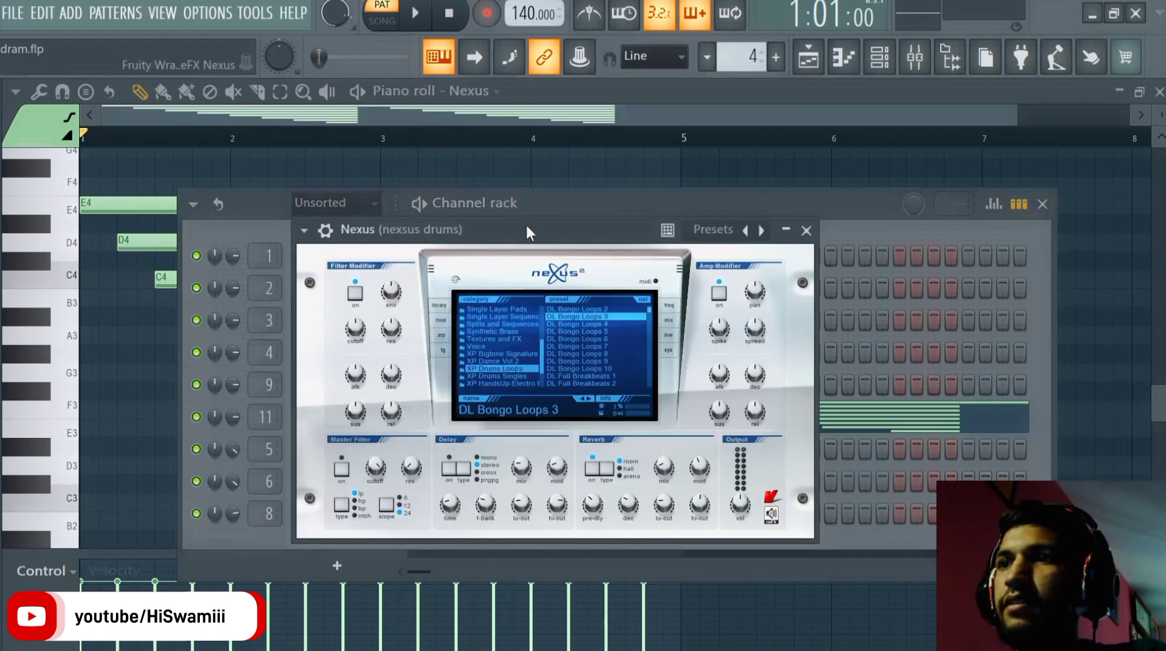
{"action": "left_click_drag", "start_coordinate": [526, 224], "coordinate": [526, 153]}
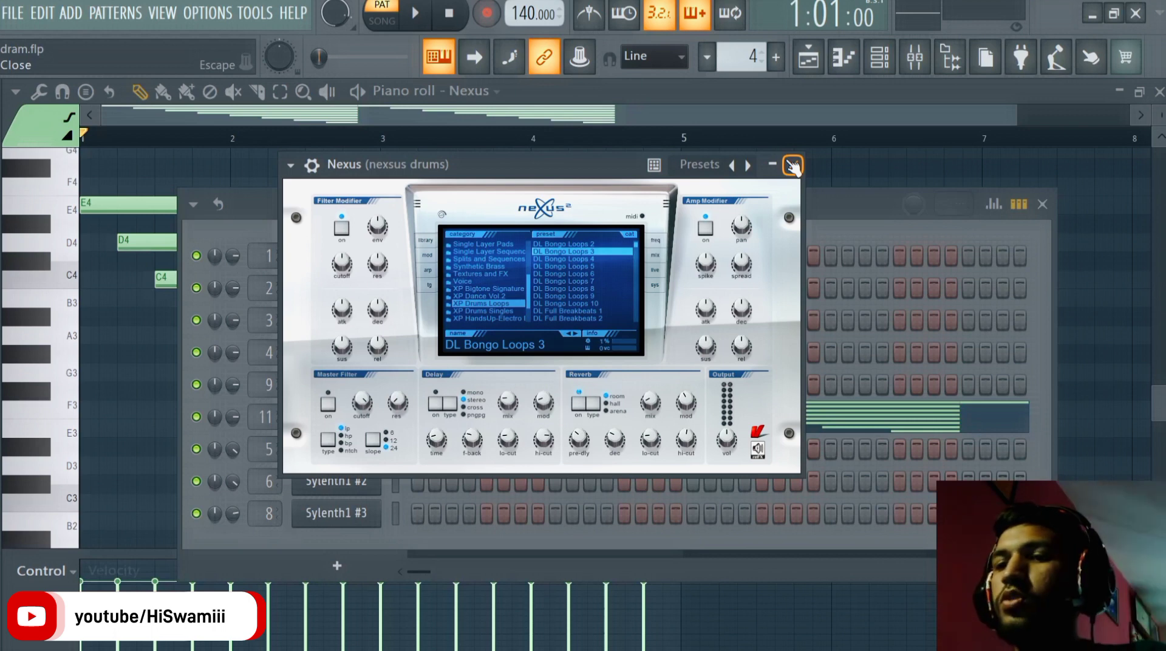
Audition the Nexus preset DL Bongo Loops 3 with the notes D5, C5 and E5, closing its window along the way
{"action": "key", "text": "w"}
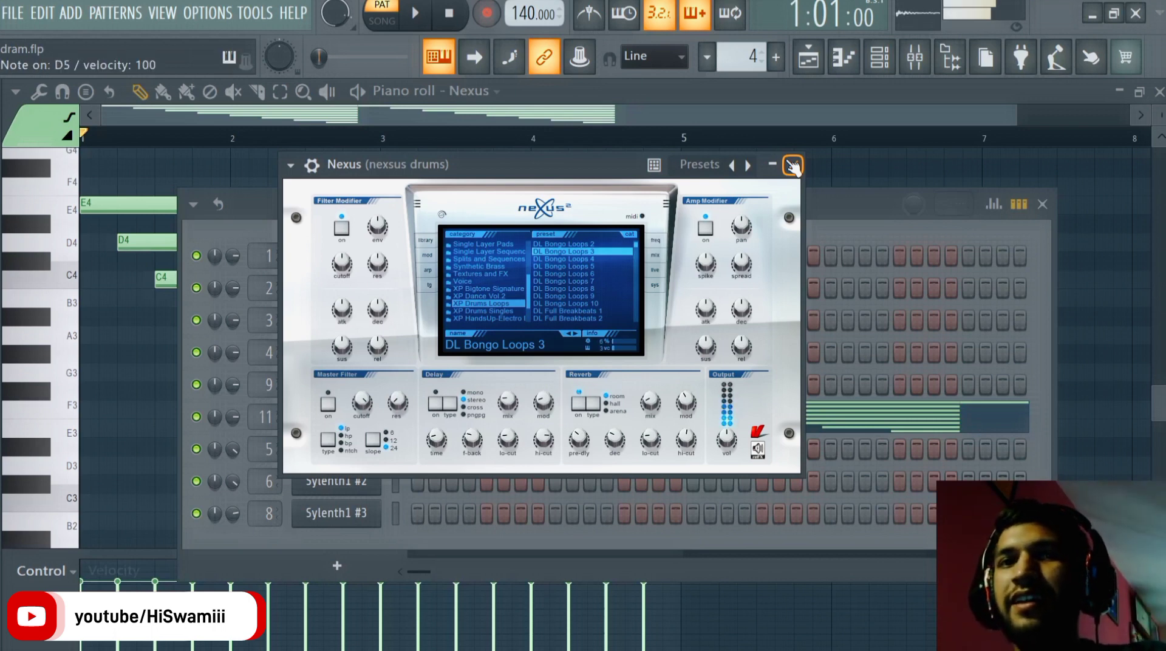
{"action": "left_click", "coordinate": [793, 166]}
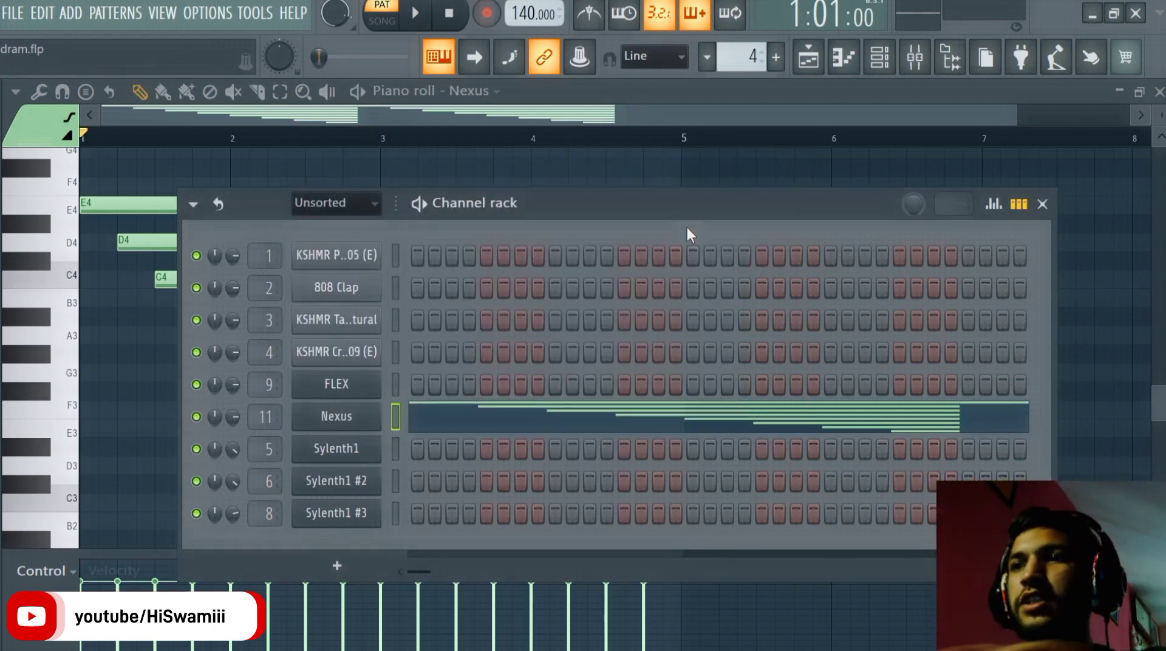
{"action": "key", "text": "q"}
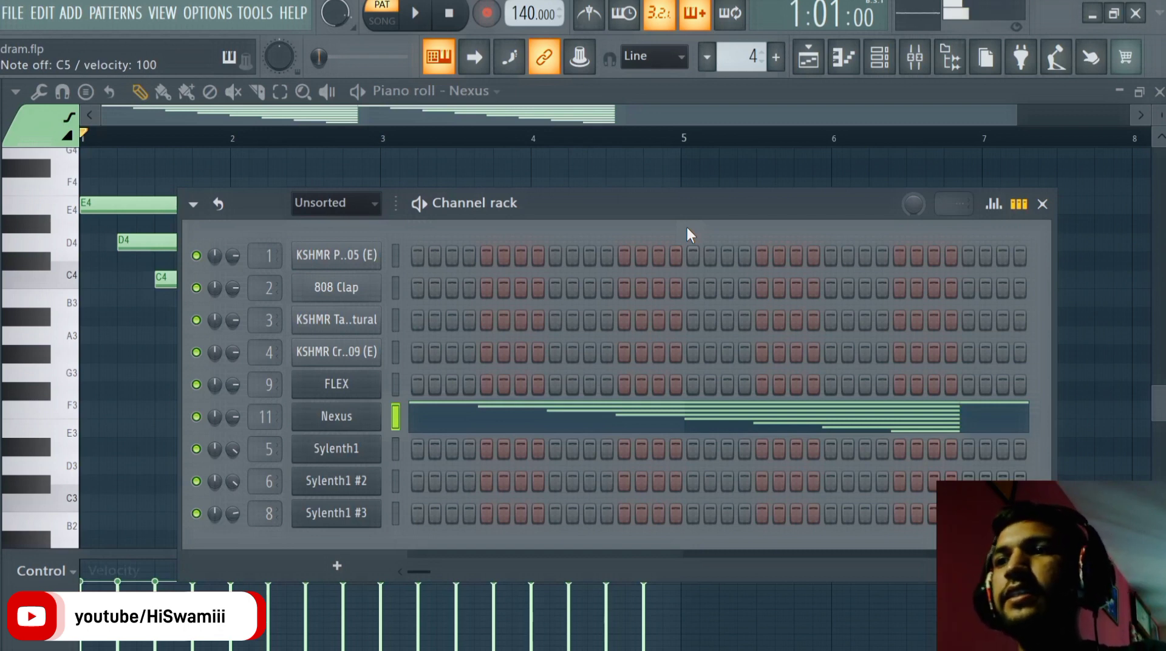
{"action": "key", "text": "e"}
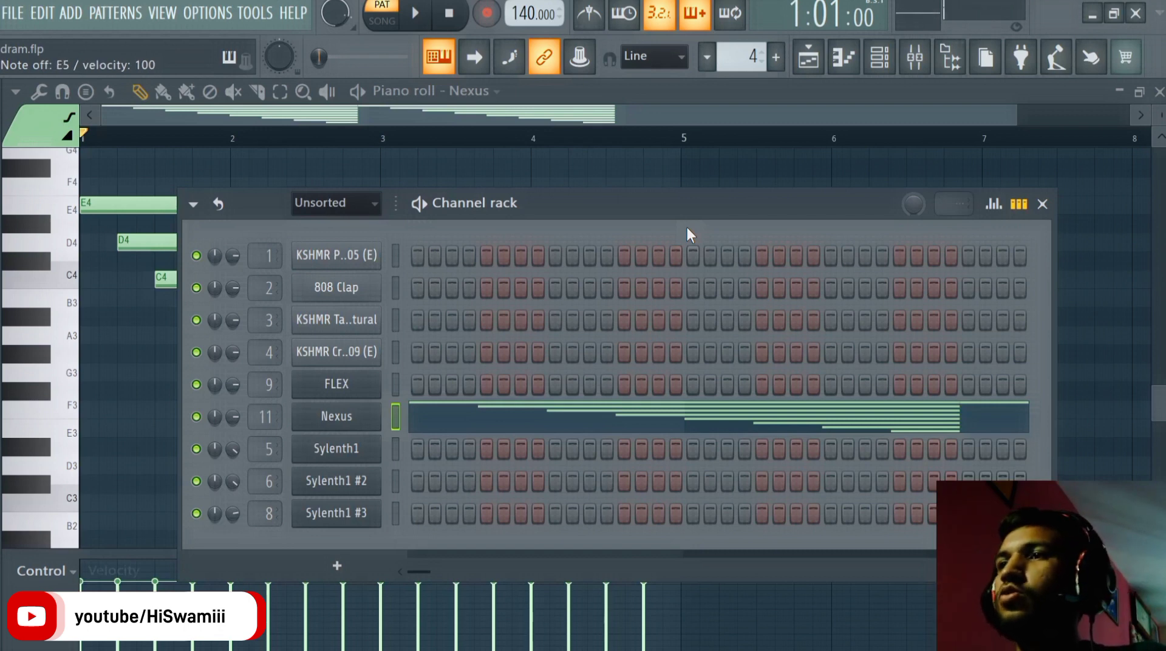
Review the Nexus notes and look at the drum loop preset loaded in the Nexus instrument
{"action": "left_click", "coordinate": [587, 127]}
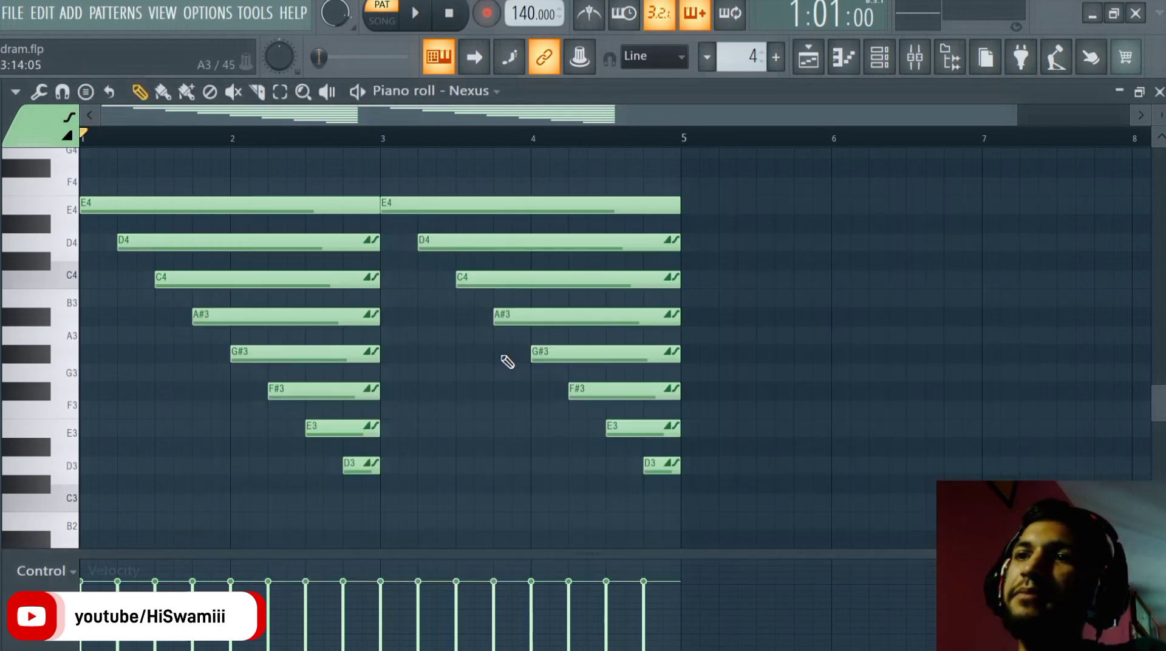
{"action": "scroll", "coordinate": [504, 371], "scroll_direction": "up", "scroll_amount": 3}
{"action": "scroll", "coordinate": [504, 375], "scroll_direction": "down", "scroll_amount": 3}
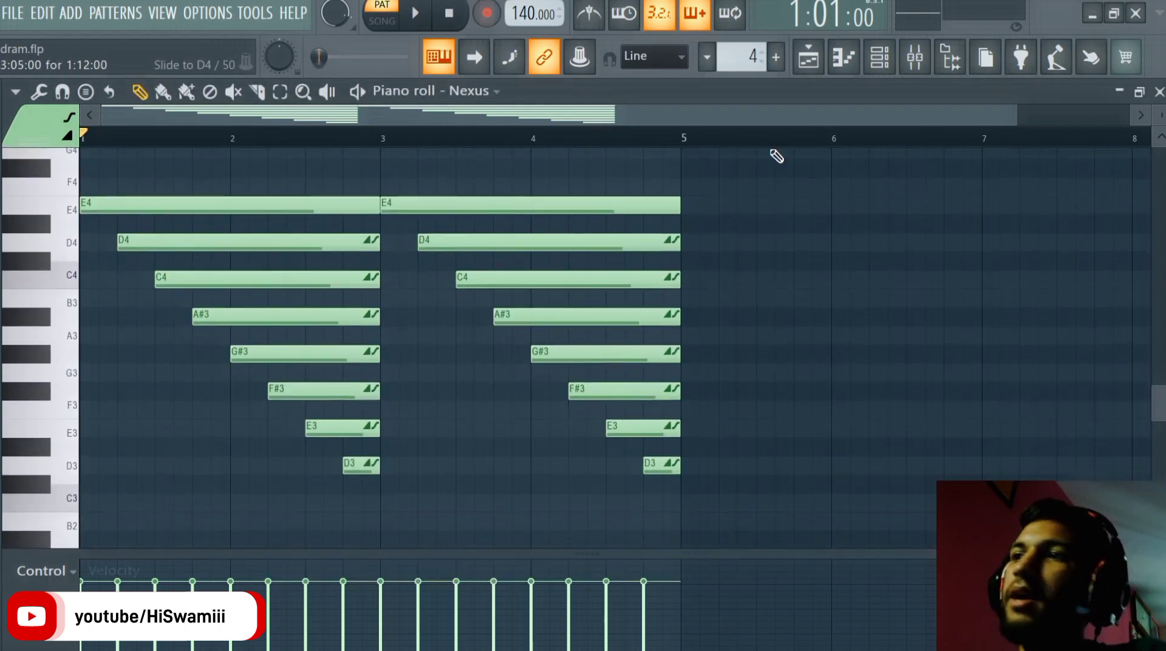
{"action": "left_click", "coordinate": [891, 57]}
{"action": "left_click", "coordinate": [335, 417]}
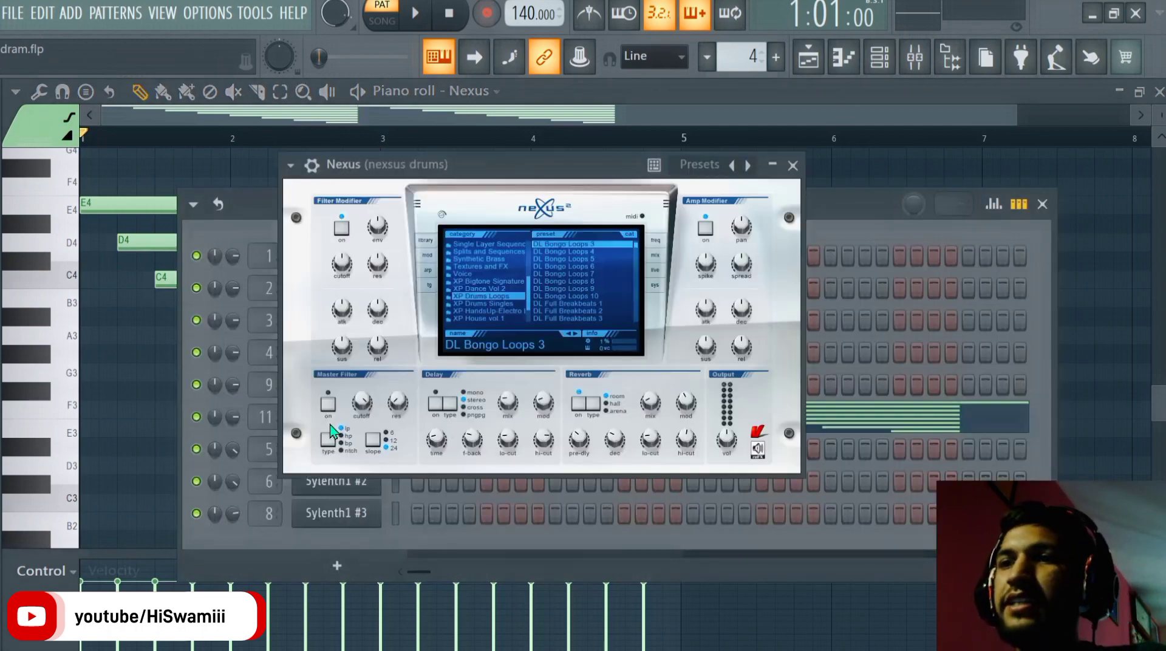
{"action": "left_click", "coordinate": [793, 166]}
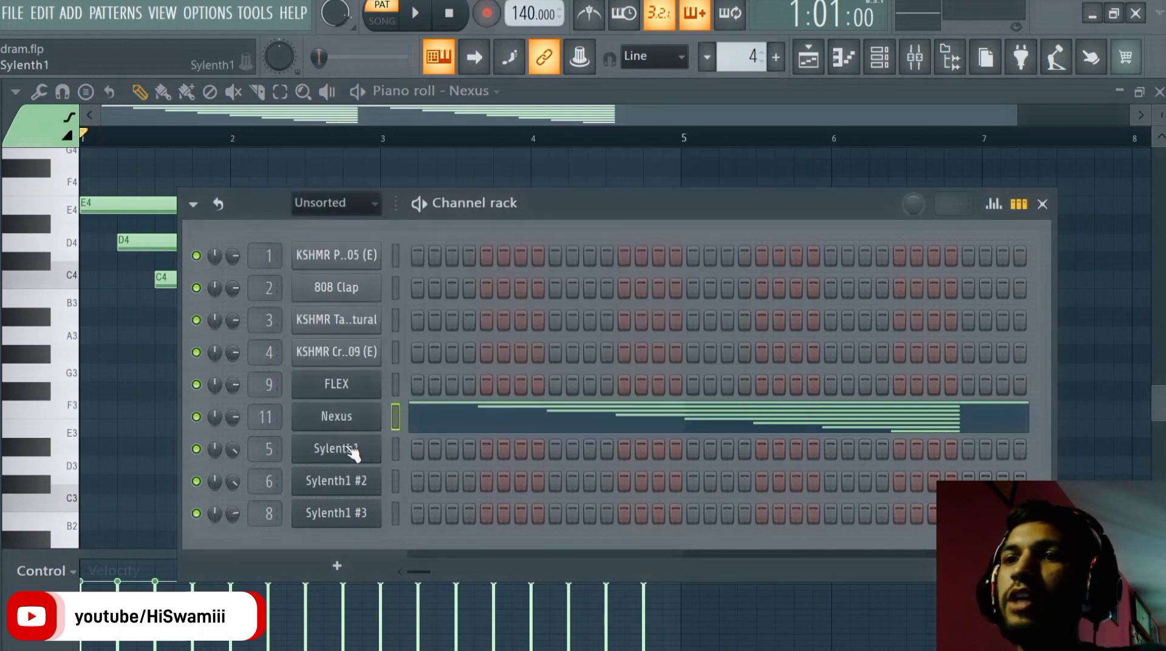
Open the Nexus channel's piano roll from the channel rack
{"action": "right_click", "coordinate": [354, 419]}
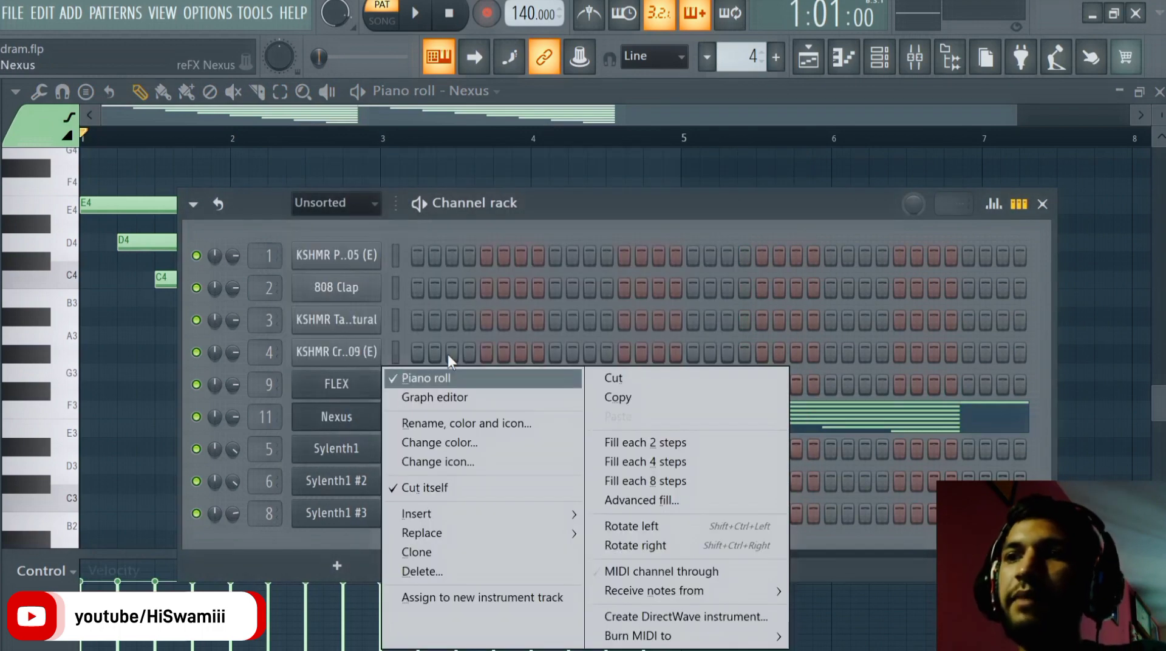
{"action": "left_click", "coordinate": [410, 376]}
{"action": "right_click", "coordinate": [351, 424]}
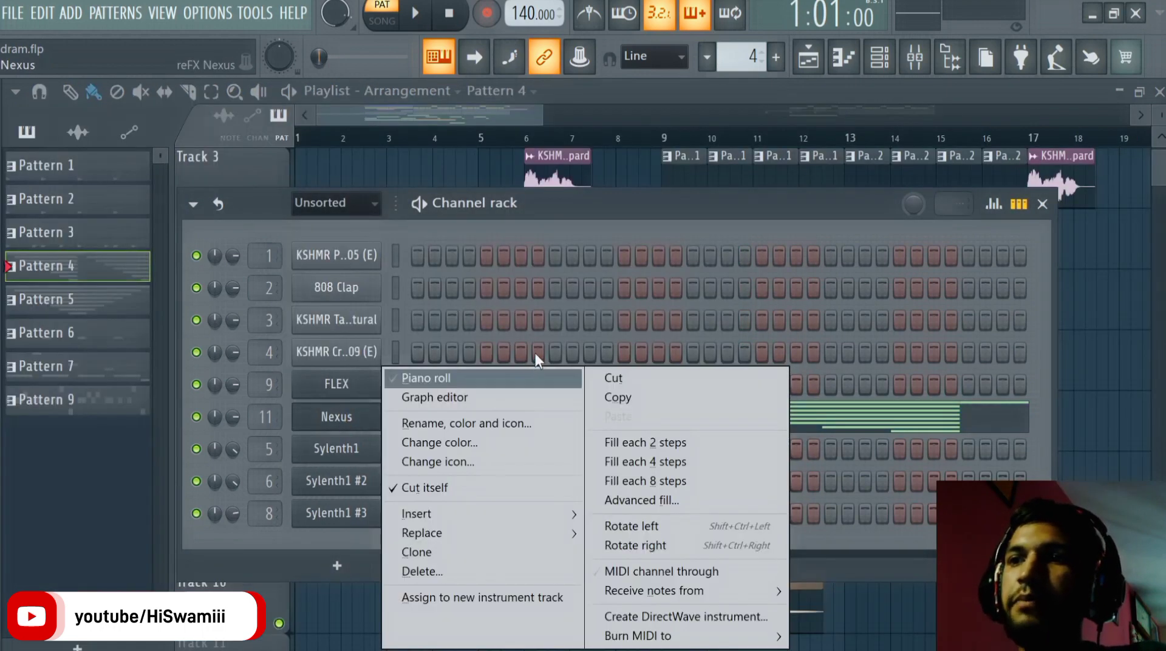
{"action": "left_click", "coordinate": [479, 383]}
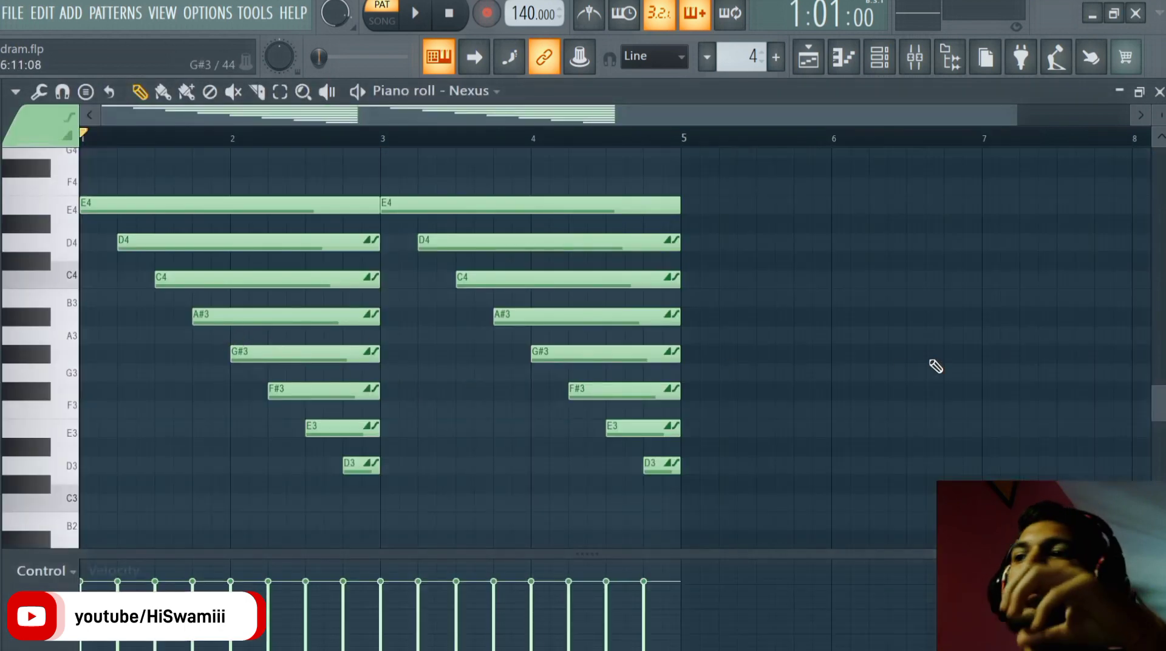
Draw four consecutive one-beat notes G4, F4, D4 and F4 from the start of bar 6
{"action": "scroll", "coordinate": [810, 374], "scroll_direction": "up", "scroll_amount": 3}
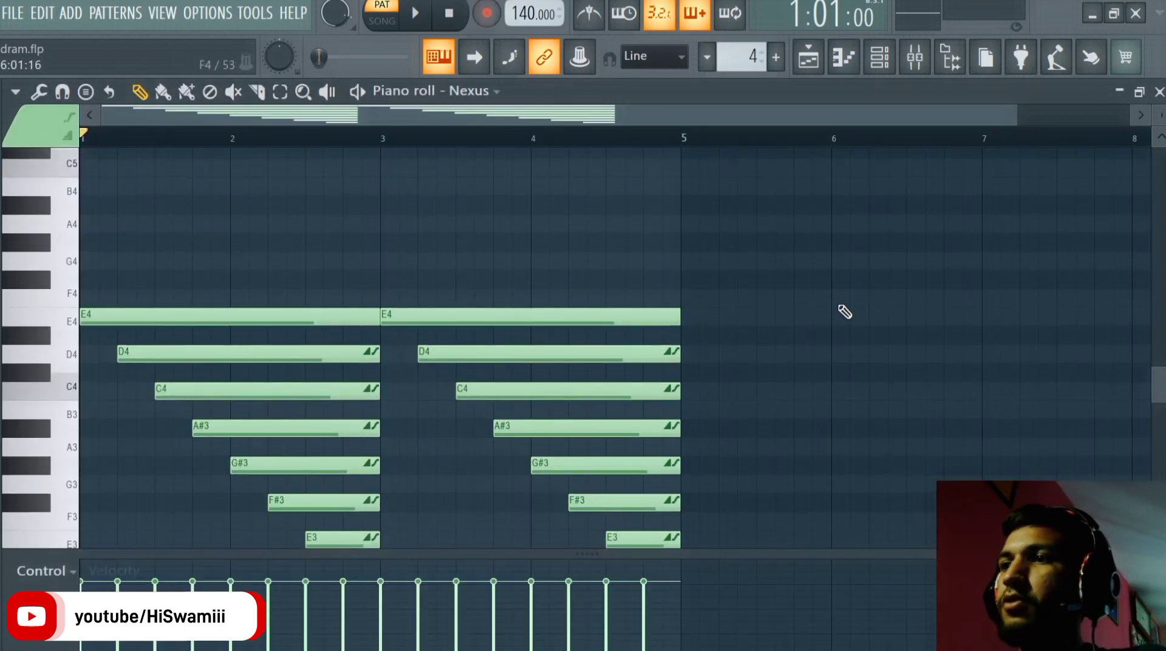
{"action": "left_click_drag", "start_coordinate": [970, 112], "coordinate": [1059, 113]}
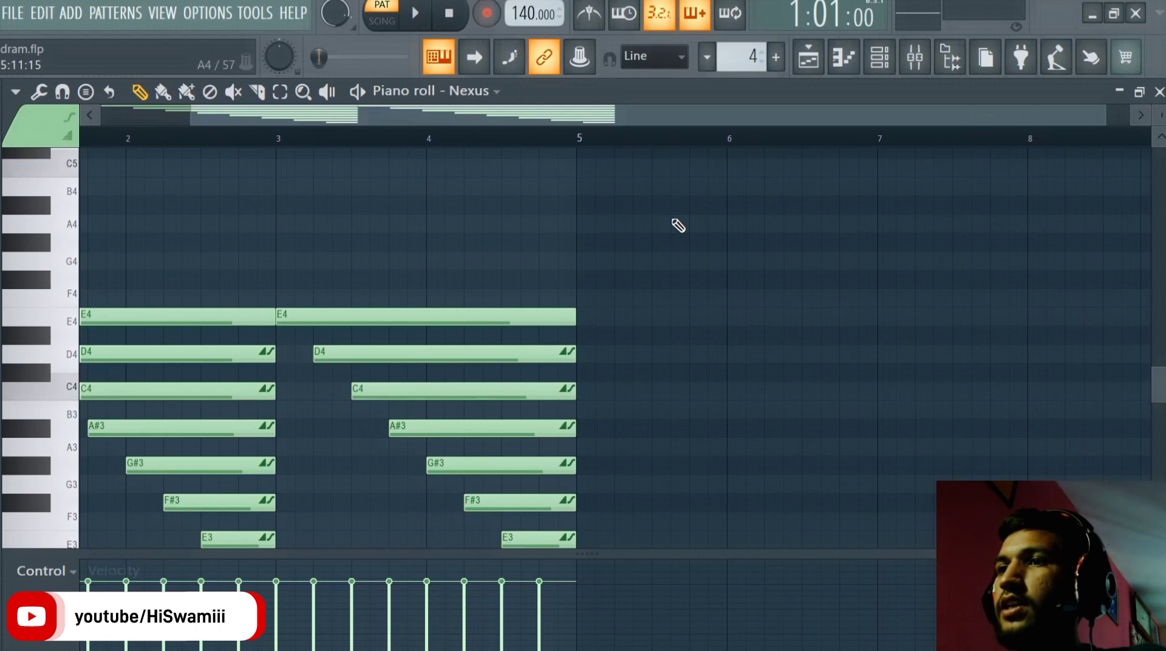
{"action": "left_click", "coordinate": [730, 267]}
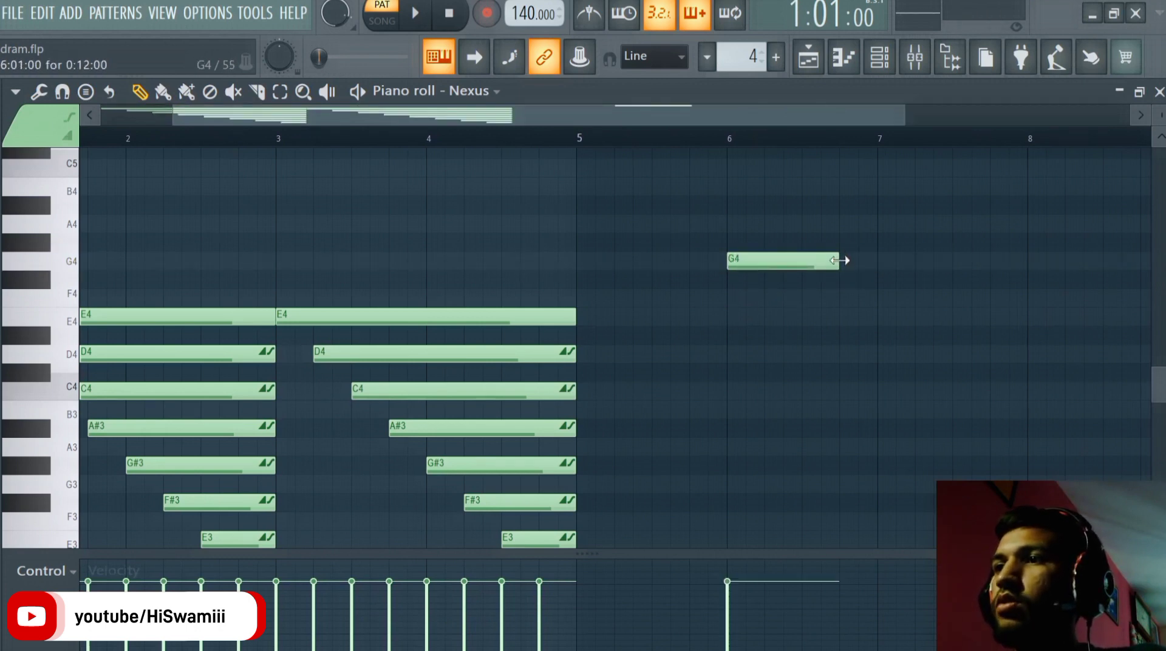
{"action": "left_click_drag", "start_coordinate": [842, 259], "coordinate": [773, 258]}
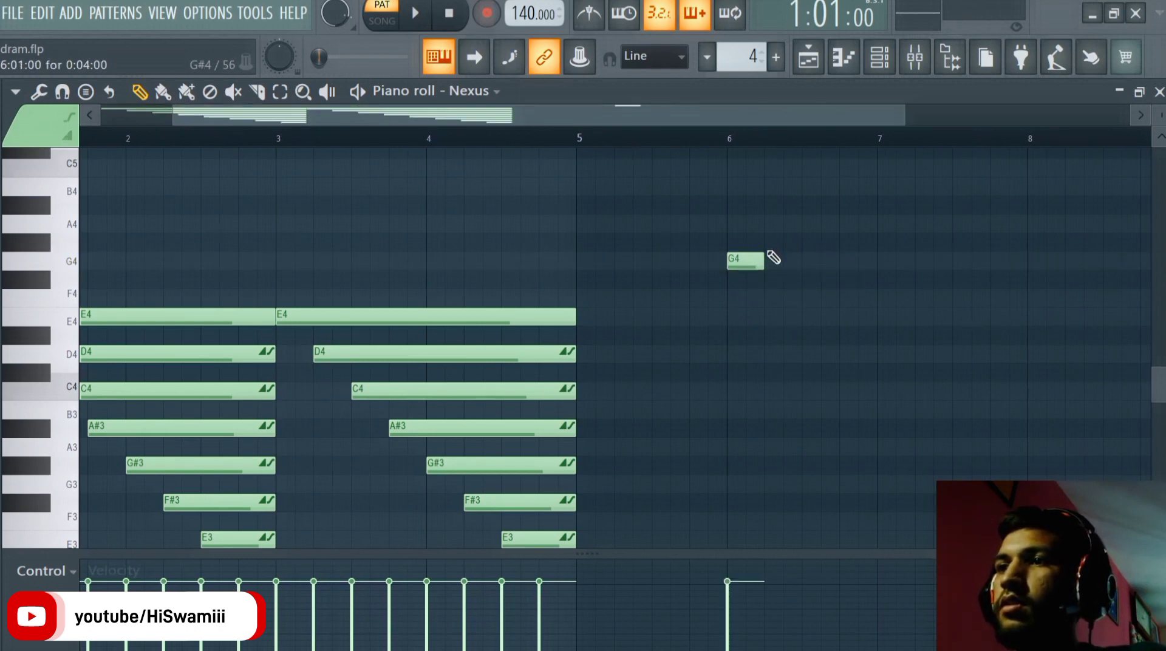
{"action": "left_click", "coordinate": [769, 299]}
{"action": "left_click", "coordinate": [806, 352]}
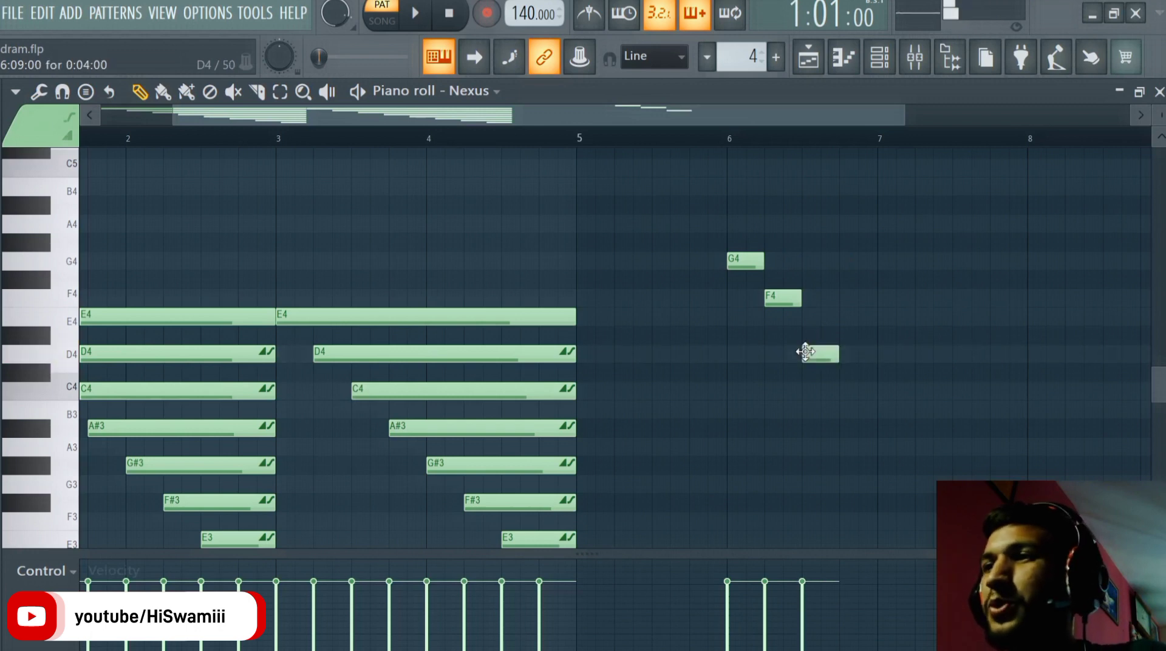
{"action": "left_click", "coordinate": [842, 300]}
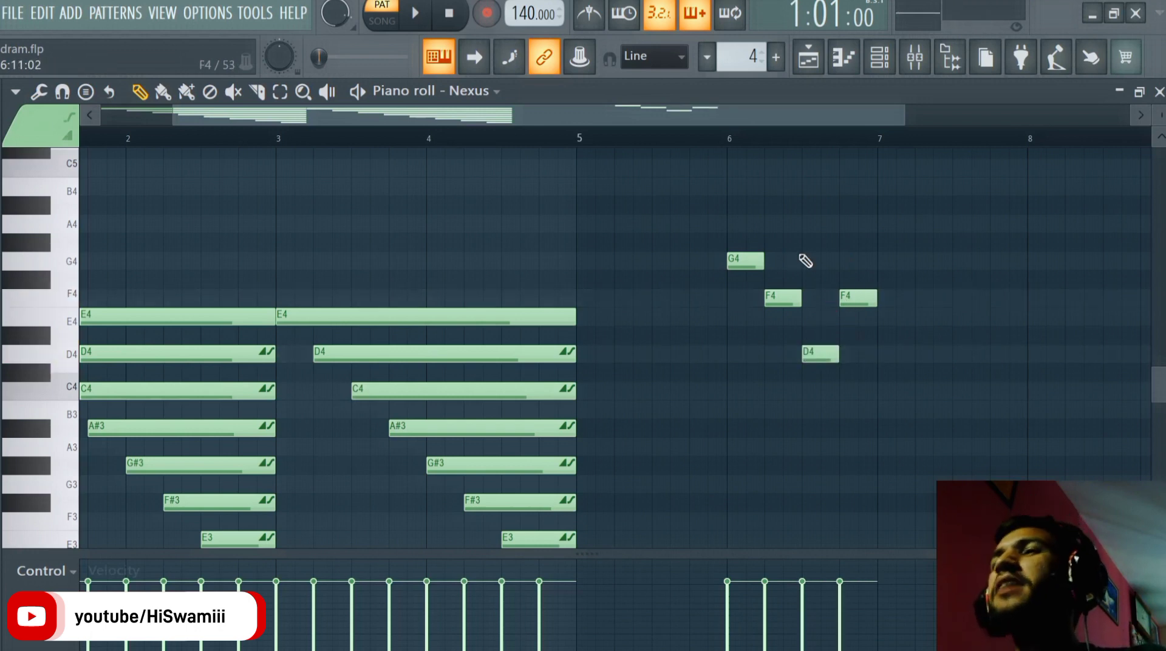
Play back the four test notes from just before bar 6, then stop
{"action": "left_click", "coordinate": [714, 135]}
{"action": "key", "text": "space"}
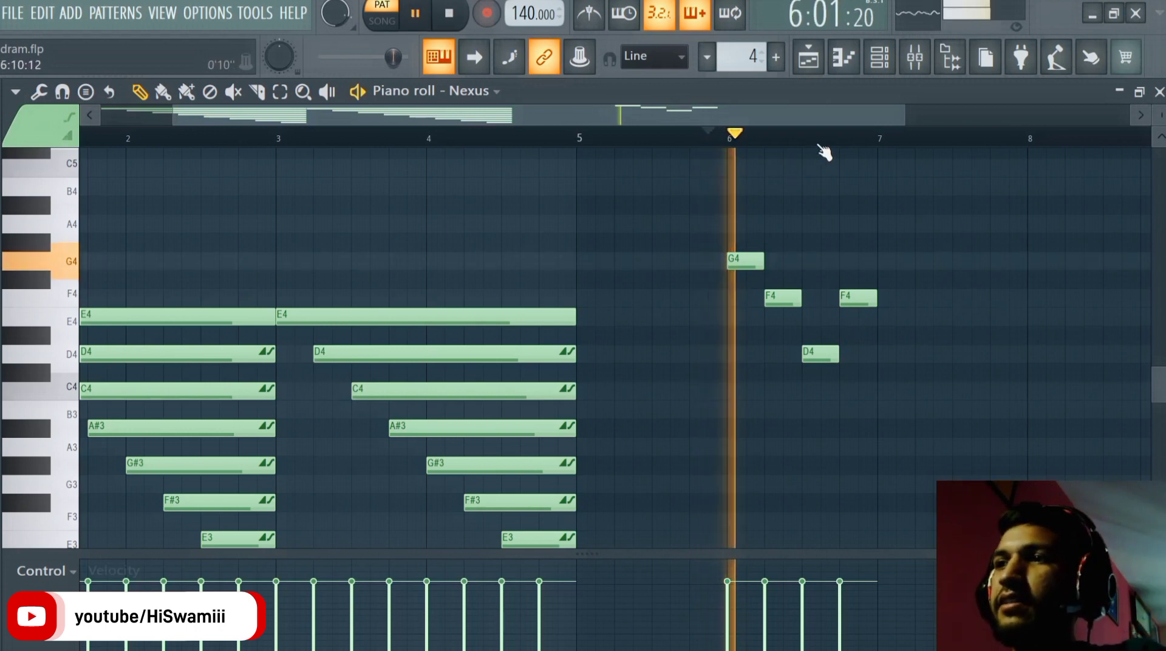
{"action": "key", "text": "space"}
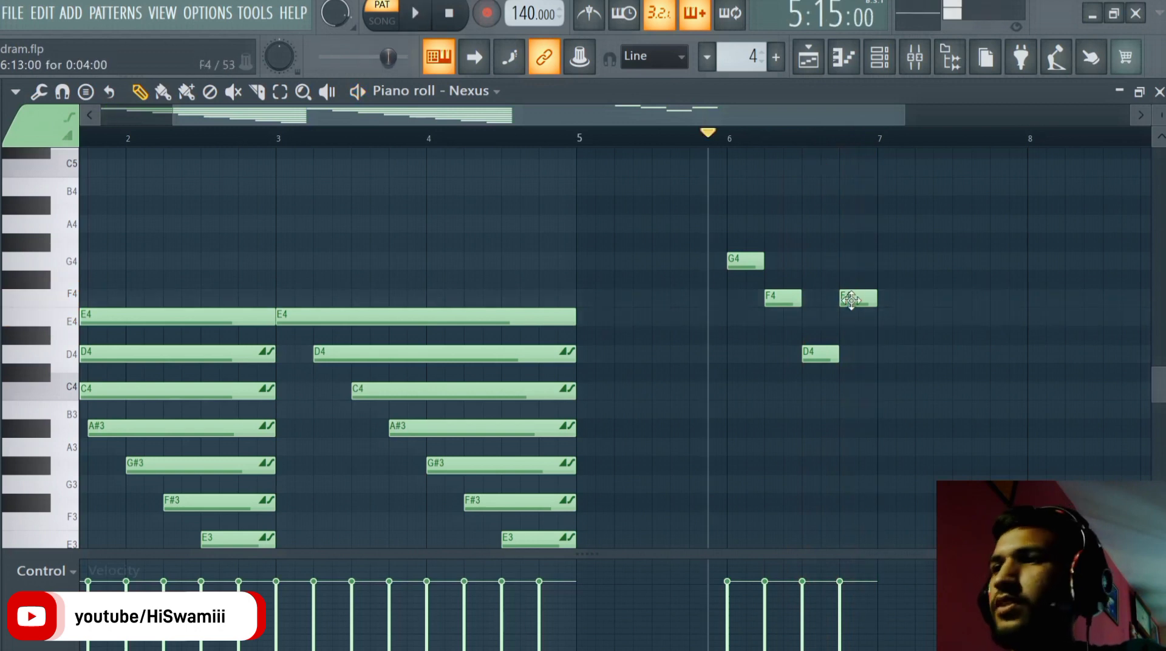
Delete the four test notes in bar 6
{"action": "right_click", "coordinate": [859, 297]}
{"action": "right_click", "coordinate": [820, 354]}
{"action": "right_click", "coordinate": [783, 298]}
{"action": "right_click", "coordinate": [750, 263]}
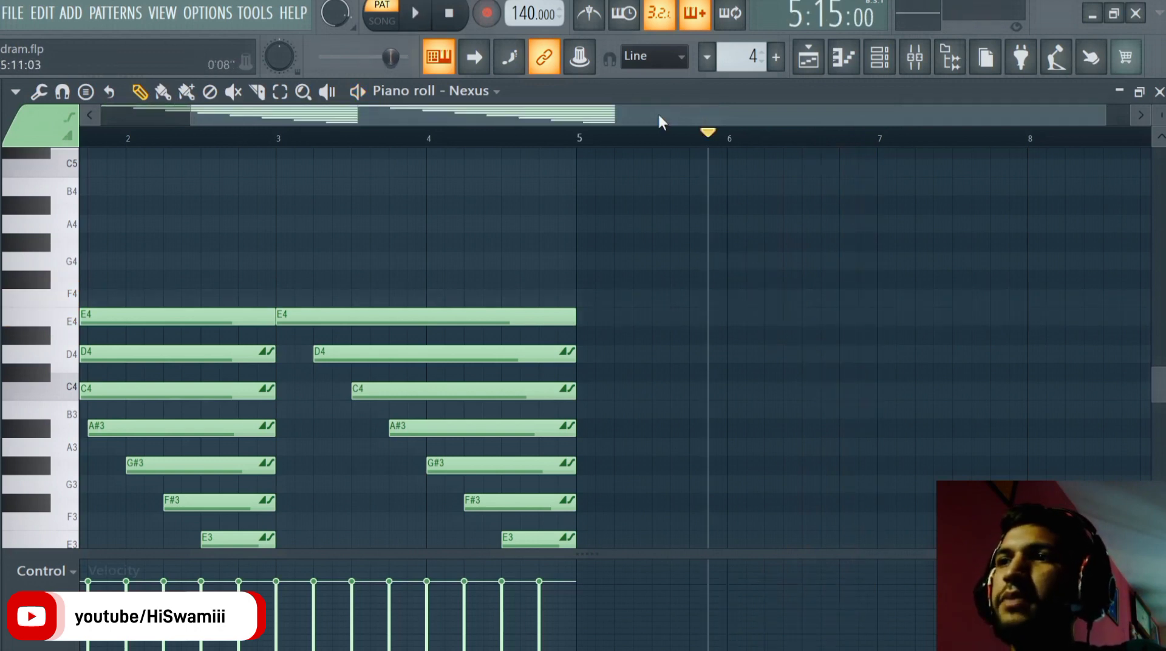
Play the Nexus pattern from bar 1 to hear its descending slide notes
{"action": "left_click_drag", "start_coordinate": [660, 122], "coordinate": [569, 121]}
{"action": "left_click", "coordinate": [451, 14]}
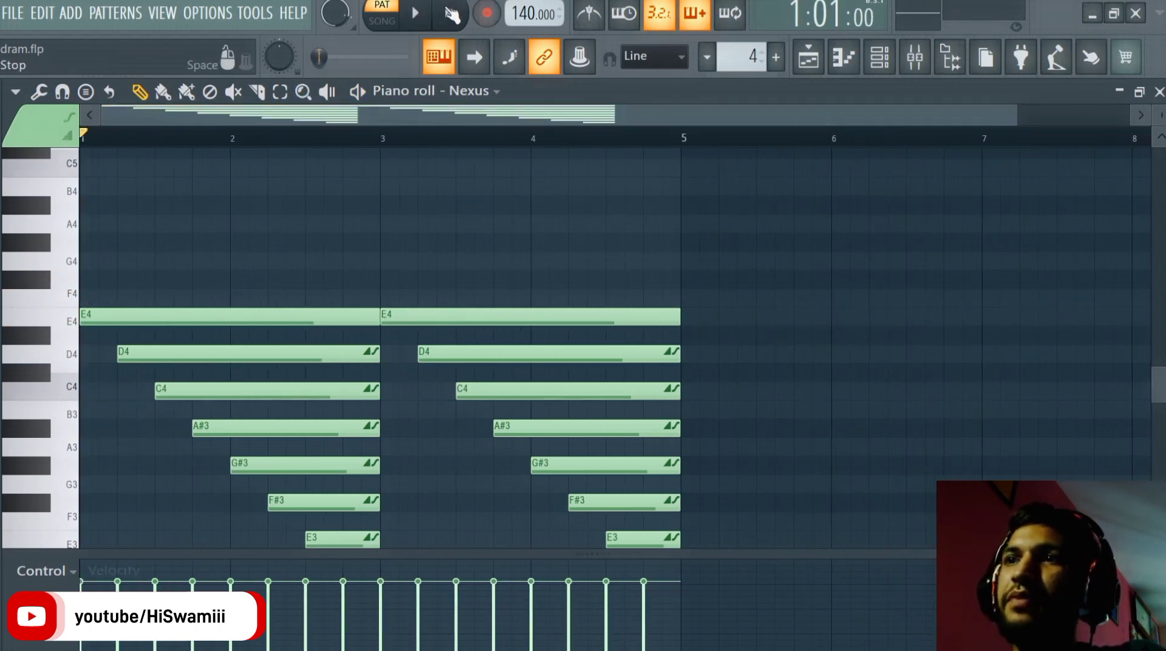
{"action": "key", "text": "space"}
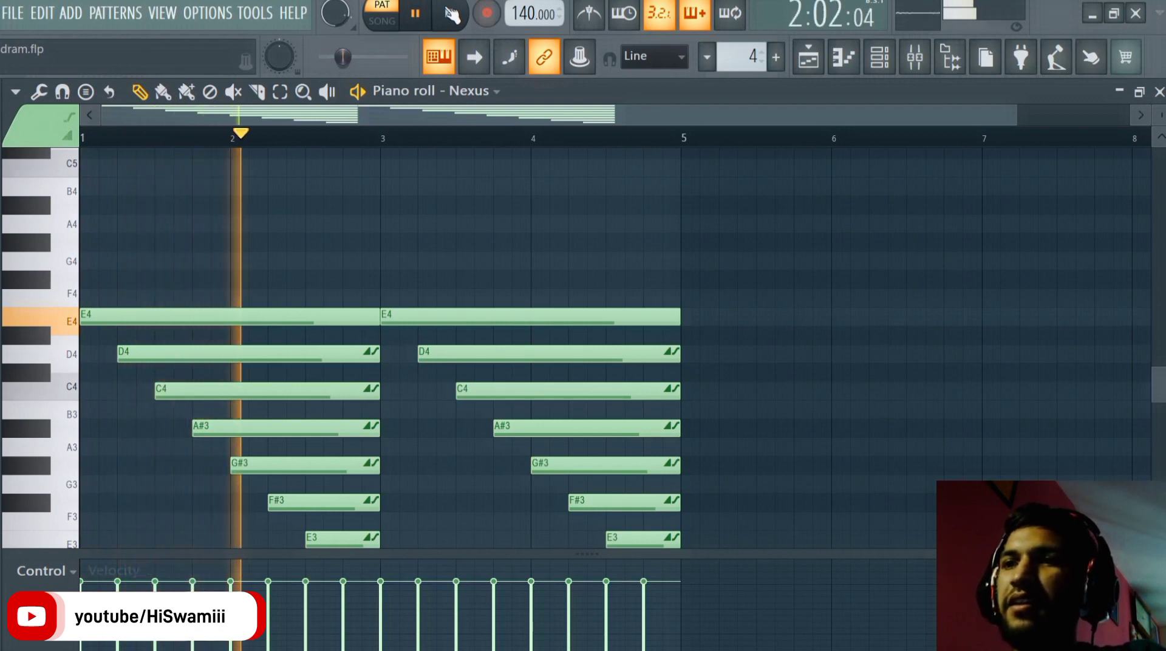
Stop the Nexus pattern, return to the playlist and switch playback to song mode
{"action": "scroll", "coordinate": [540, 228], "scroll_direction": "down", "scroll_amount": 3}
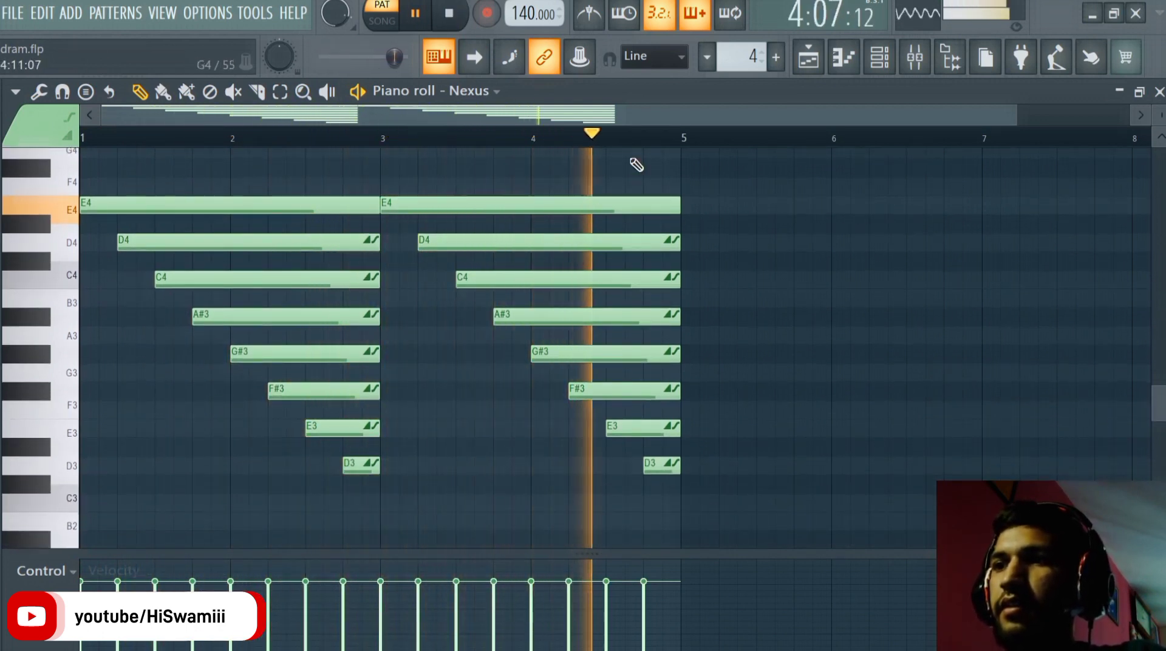
{"action": "key", "text": "space"}
{"action": "left_click", "coordinate": [880, 57]}
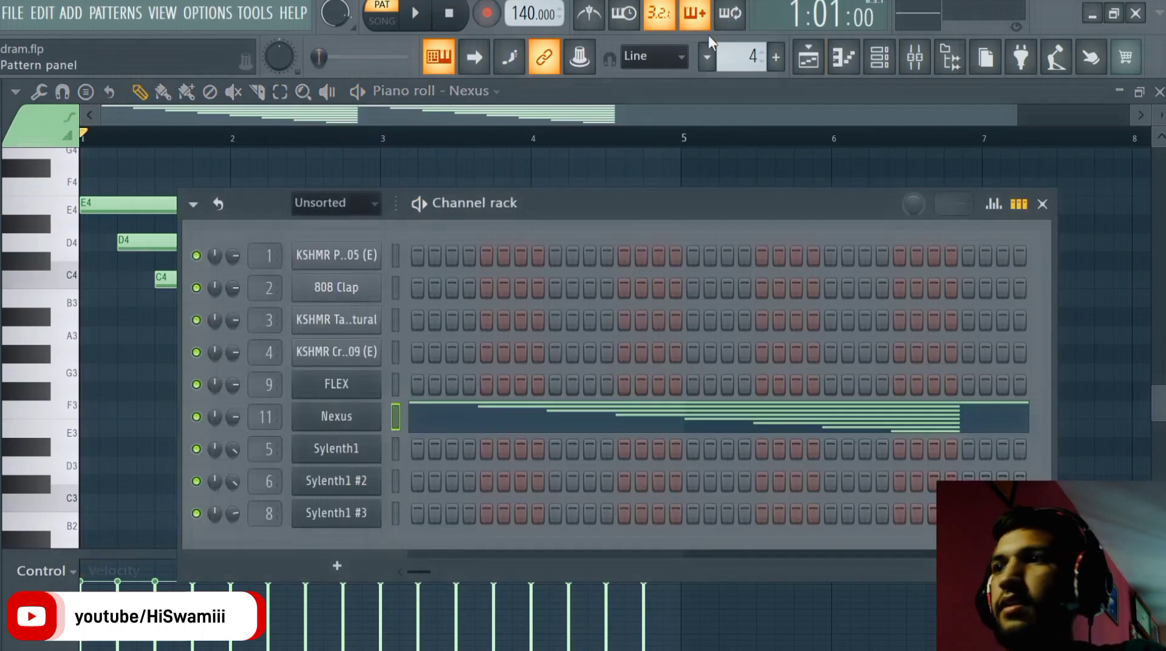
{"action": "left_click", "coordinate": [808, 56]}
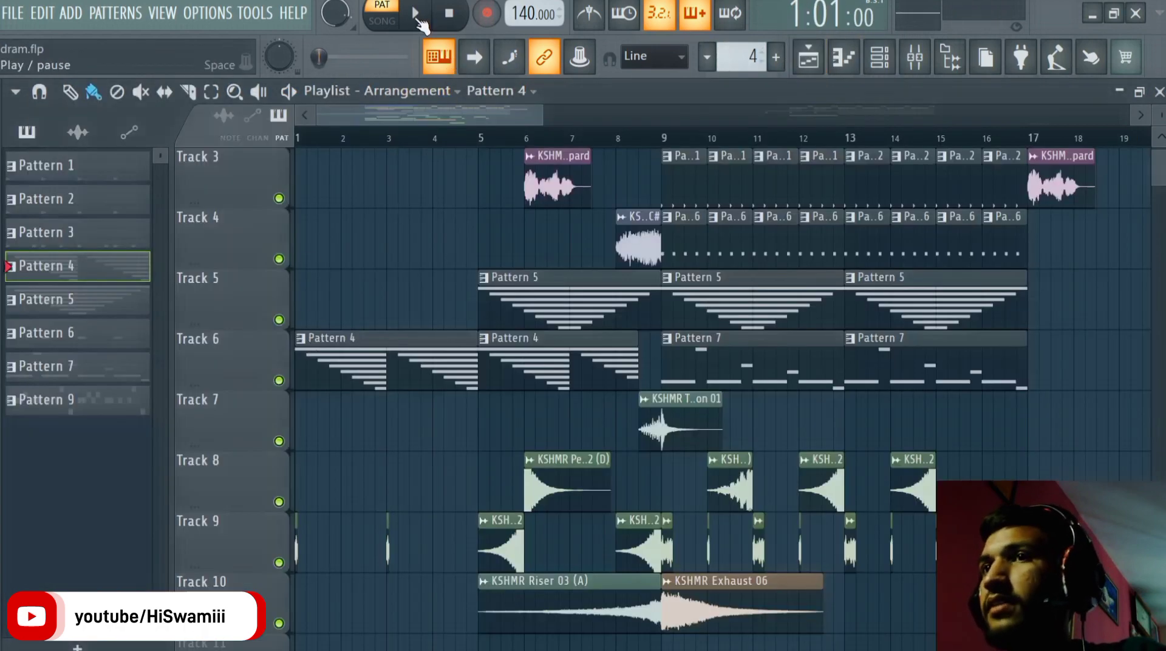
{"action": "left_click", "coordinate": [373, 29]}
{"action": "key", "text": "space"}
{"action": "key", "text": "space"}
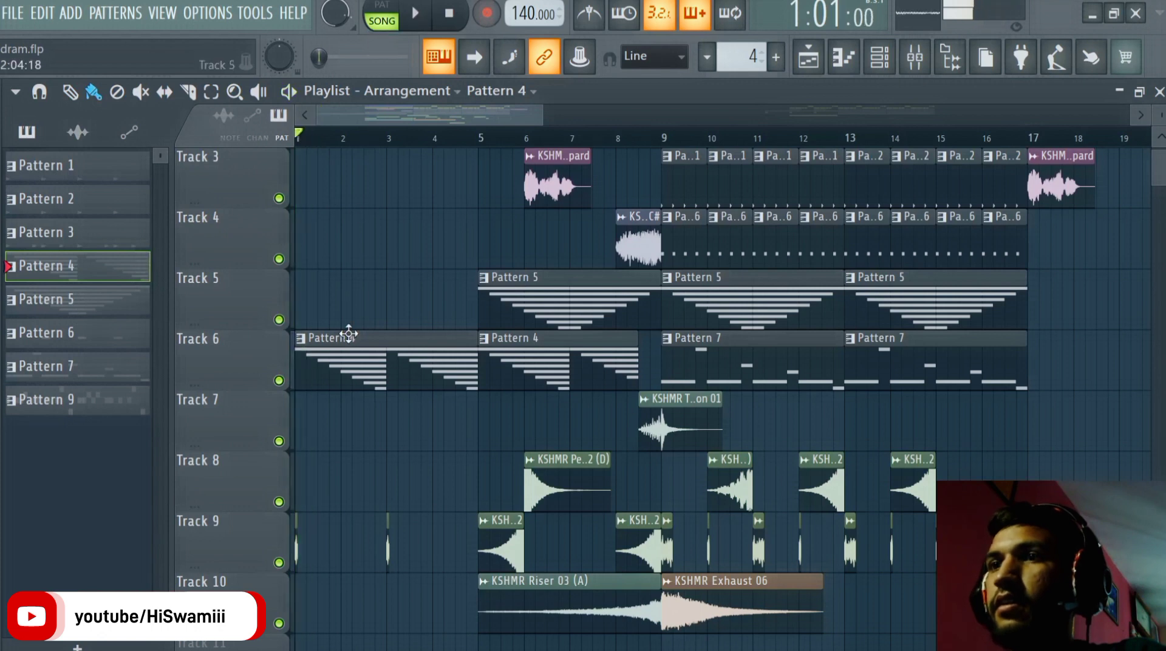
Solo Track 9 and play the arrangement from bar 1 to hear its clips alone, stopping before bar 3
{"action": "right_click", "coordinate": [279, 562]}
{"action": "key", "text": "space"}
{"action": "scroll", "coordinate": [433, 529], "scroll_direction": "down", "scroll_amount": 2}
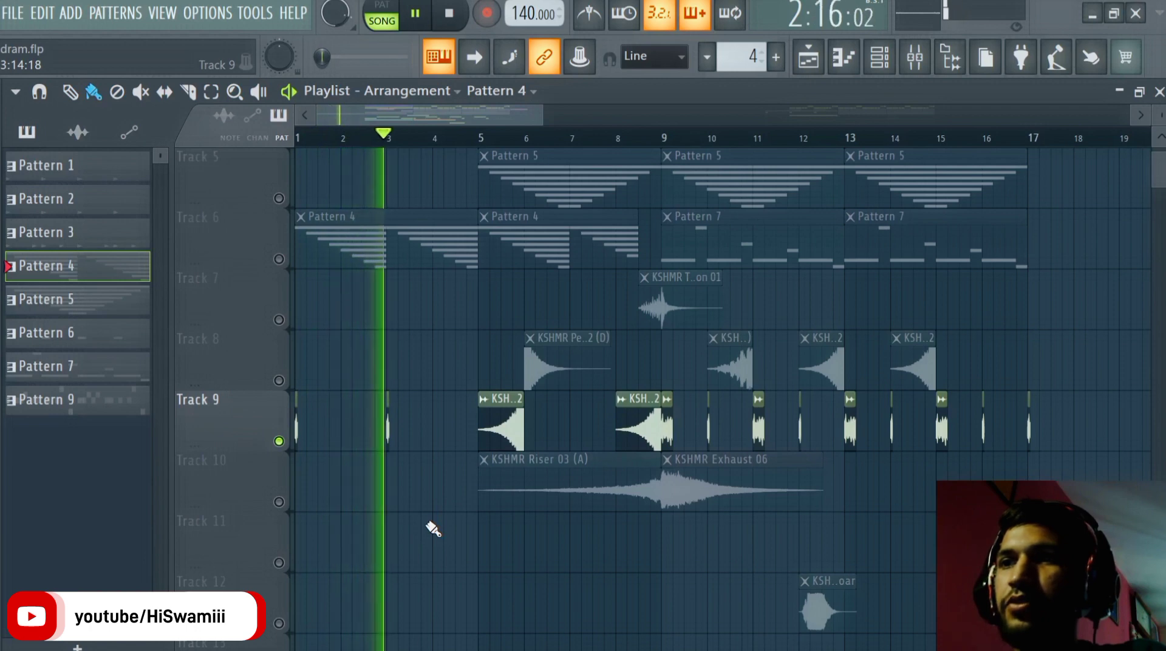
{"action": "key", "text": "space"}
{"action": "scroll", "coordinate": [433, 529], "scroll_direction": "up", "scroll_amount": 2}
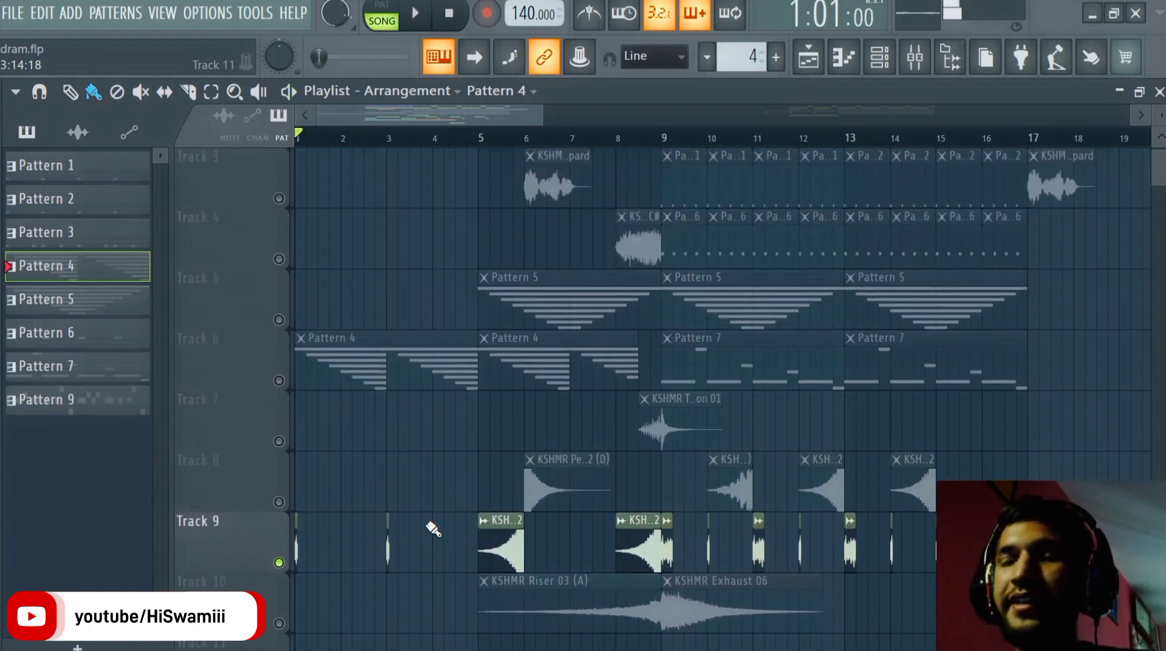
Clear the track solo and play the arrangement from bar 1 with all tracks active, stopping before bar 5
{"action": "right_click", "coordinate": [279, 381]}
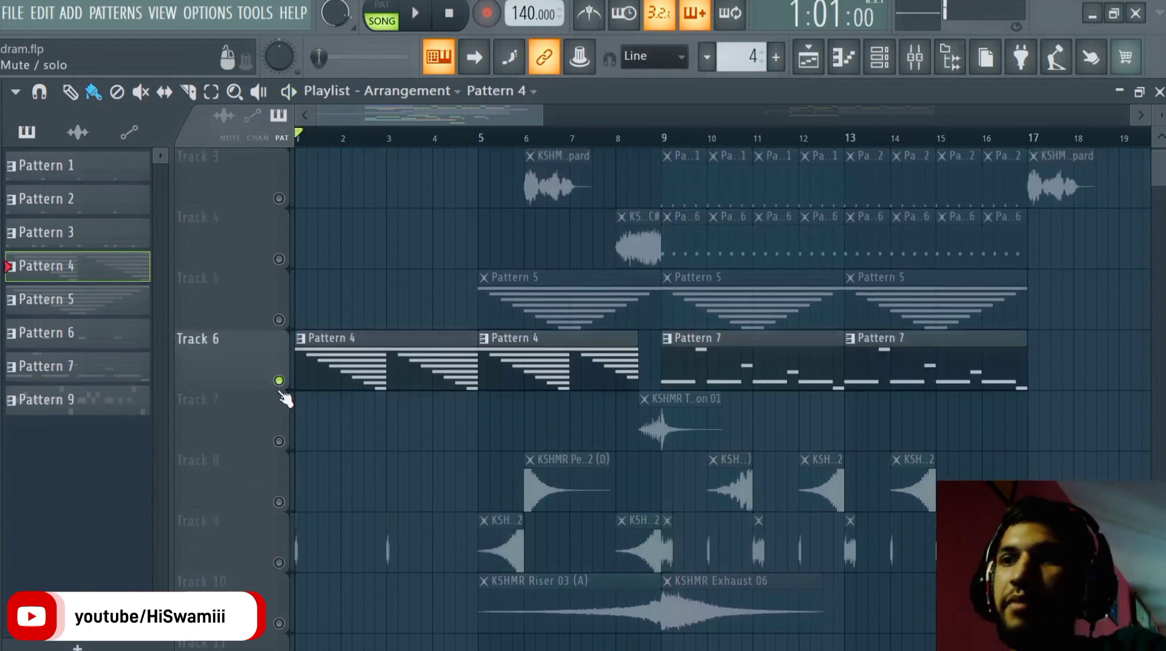
{"action": "right_click", "coordinate": [279, 382]}
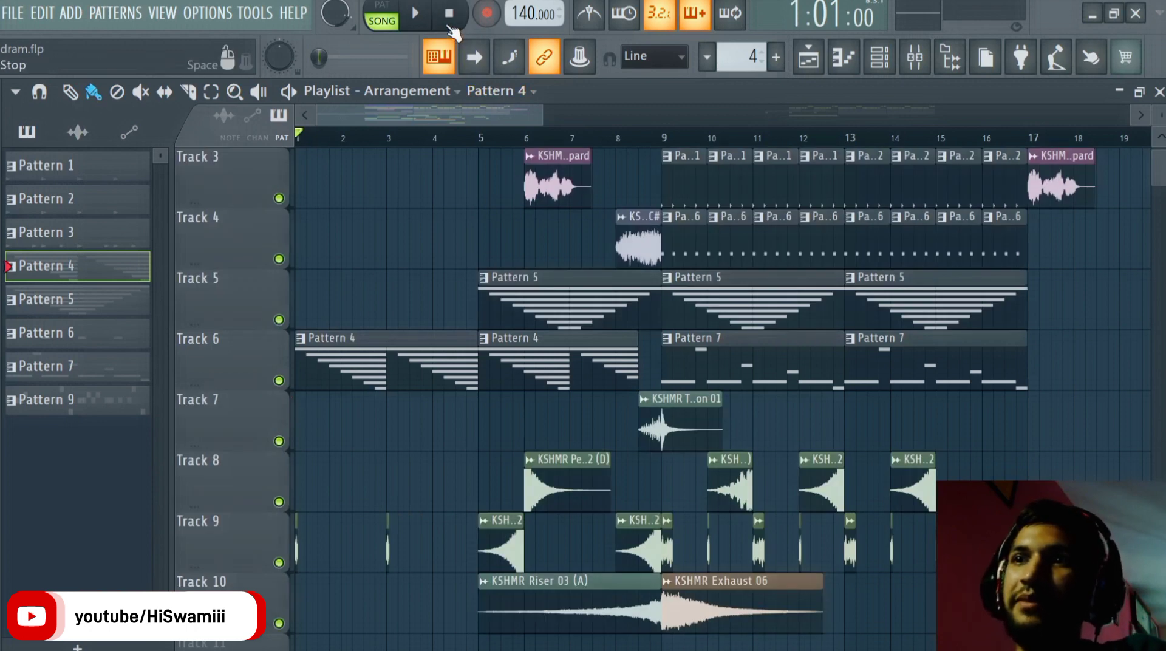
{"action": "scroll", "coordinate": [462, 229], "scroll_direction": "down", "scroll_amount": 2}
{"action": "key", "text": "space"}
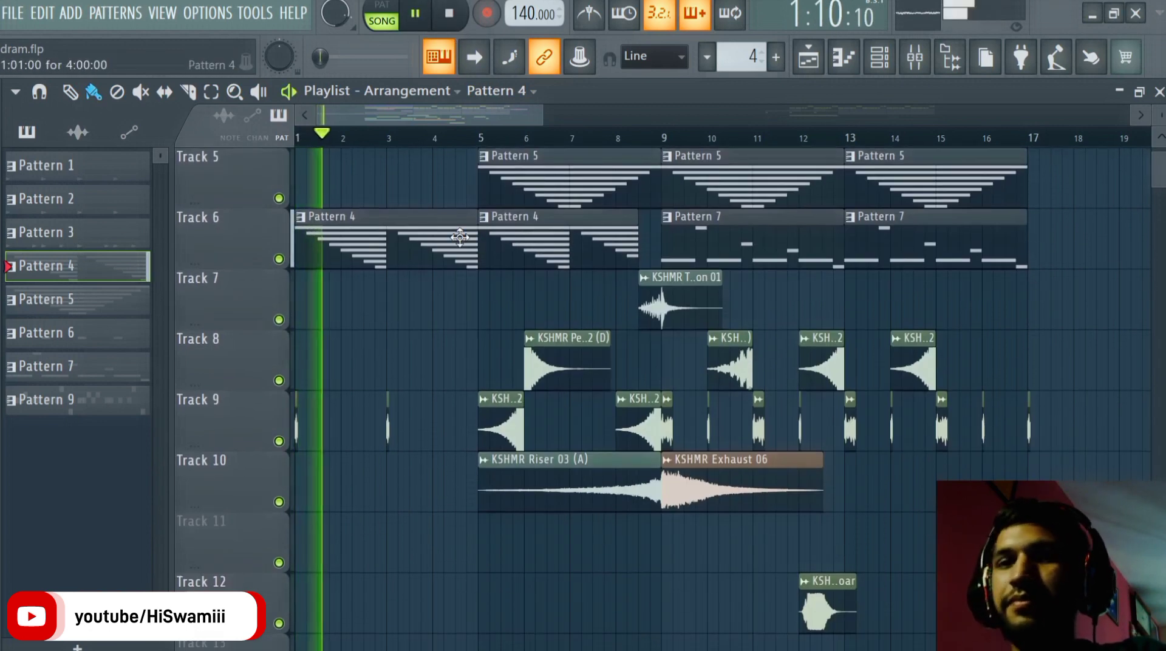
{"action": "scroll", "coordinate": [460, 237], "scroll_direction": "up", "scroll_amount": 3}
{"action": "scroll", "coordinate": [459, 237], "scroll_direction": "down", "scroll_amount": 2}
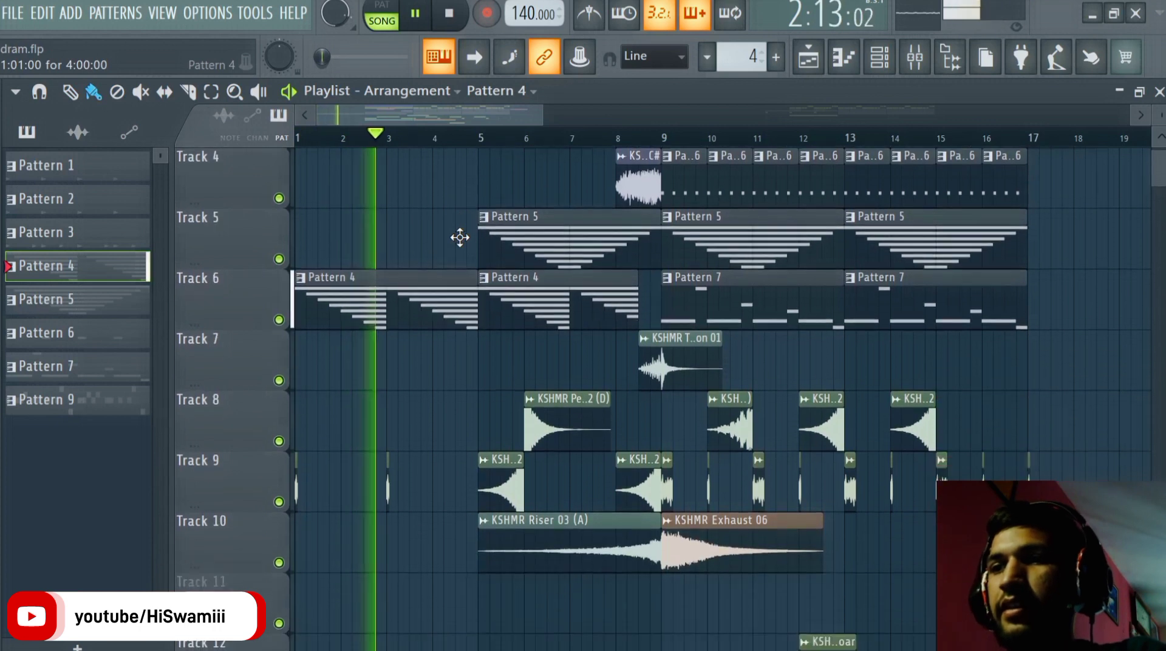
{"action": "scroll", "coordinate": [480, 167], "scroll_direction": "up", "scroll_amount": 2}
{"action": "key", "text": "space"}
Play the arrangement from just before bar 5 to hear the section where Pattern 5 enters, and stop
{"action": "left_click", "coordinate": [466, 138]}
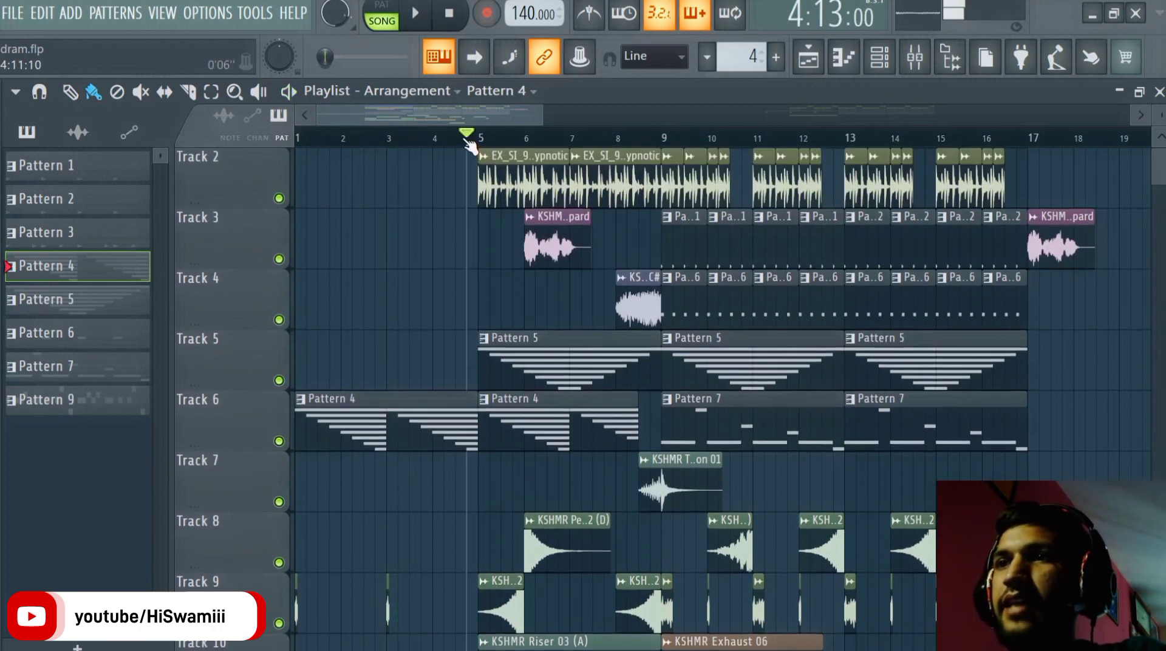
{"action": "key", "text": "space"}
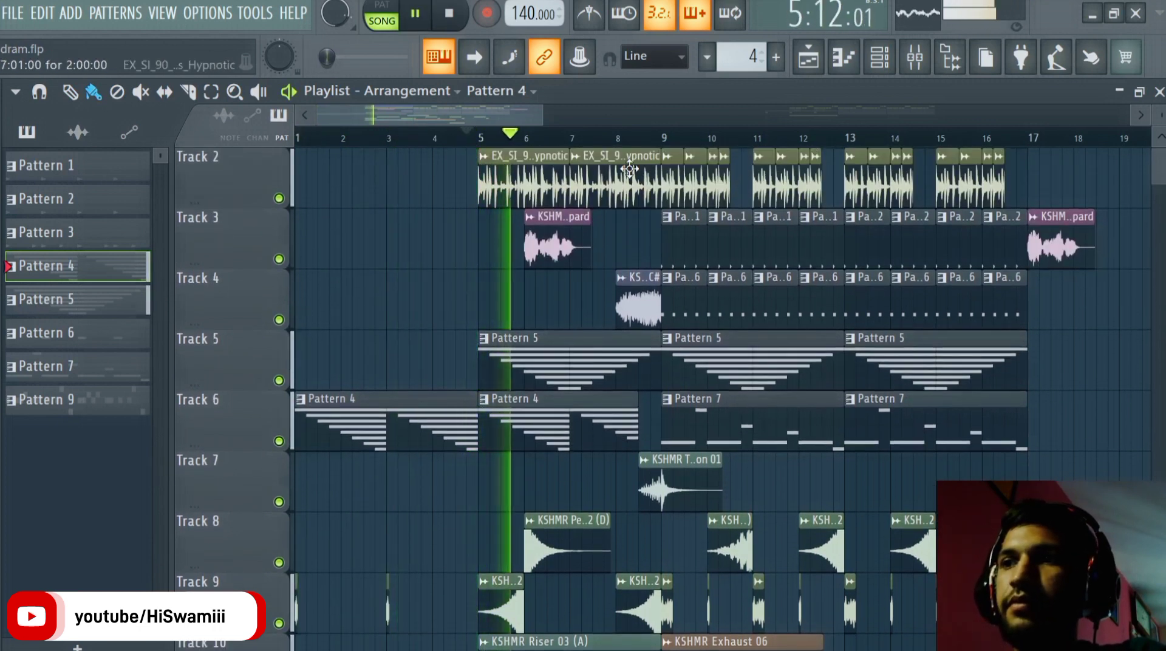
{"action": "key", "text": "space"}
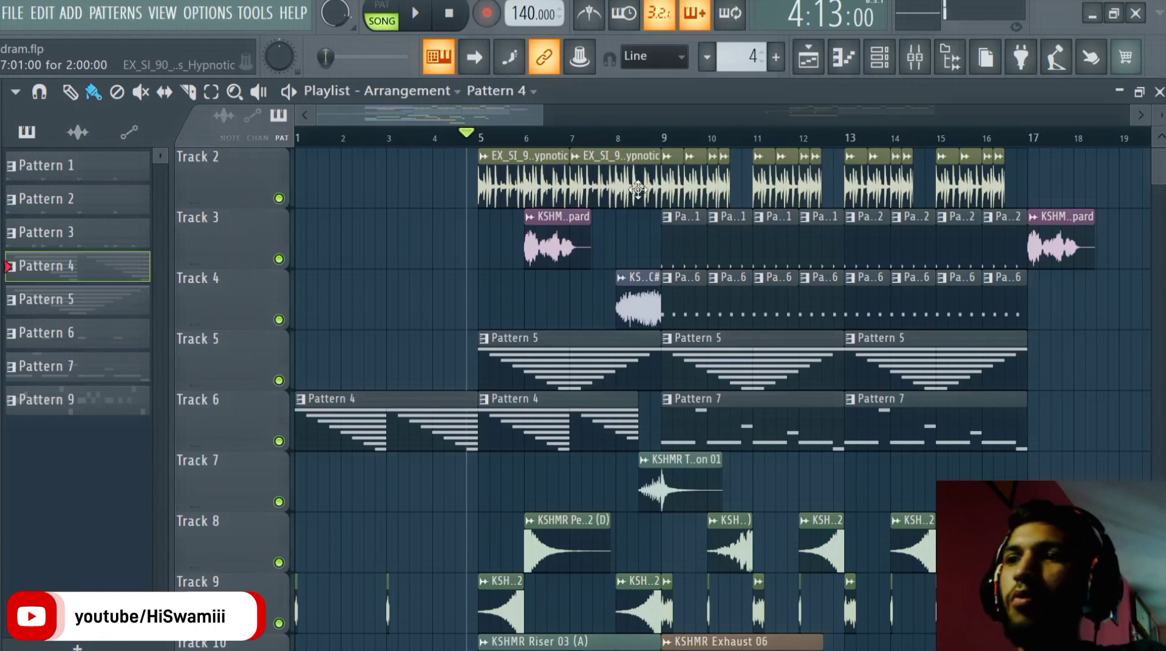
Select Pattern 5, switch to pattern mode and play it with the channel rack open
{"action": "left_click", "coordinate": [507, 359]}
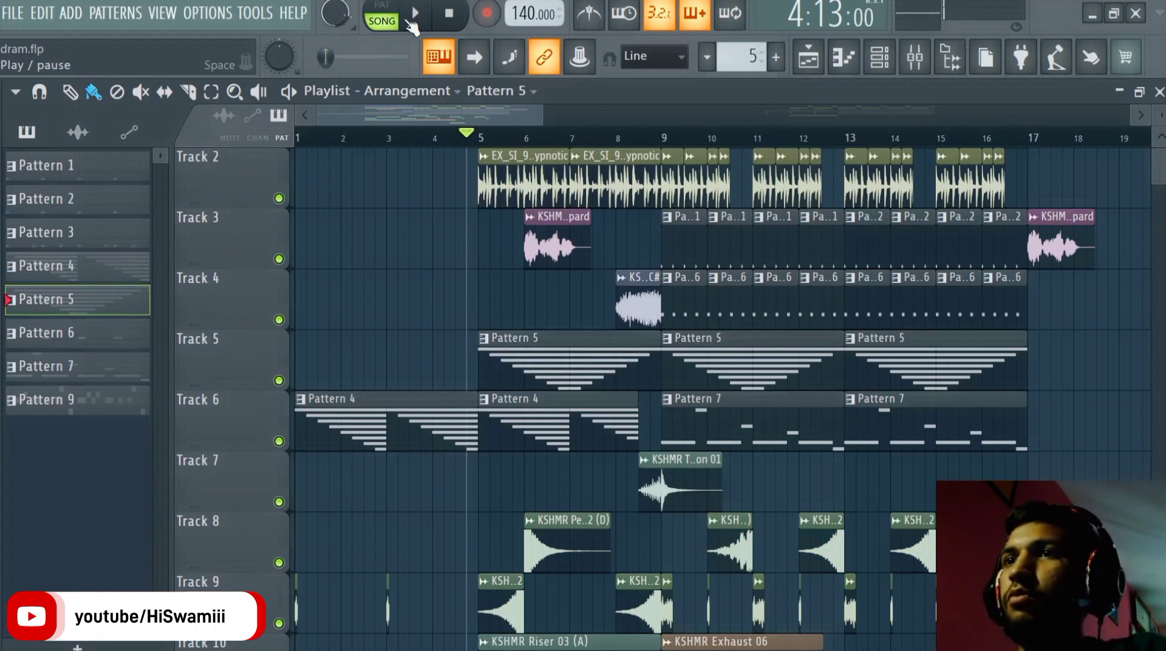
{"action": "left_click", "coordinate": [384, 10]}
{"action": "left_click", "coordinate": [880, 57]}
{"action": "key", "text": "space"}
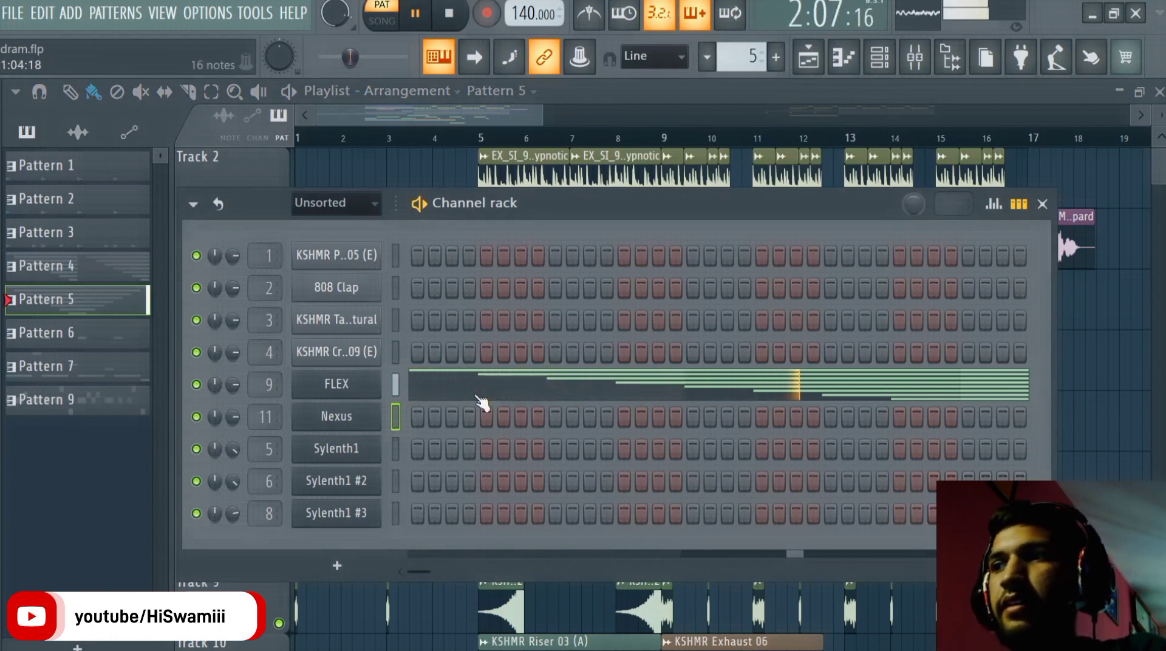
{"action": "key", "text": "space"}
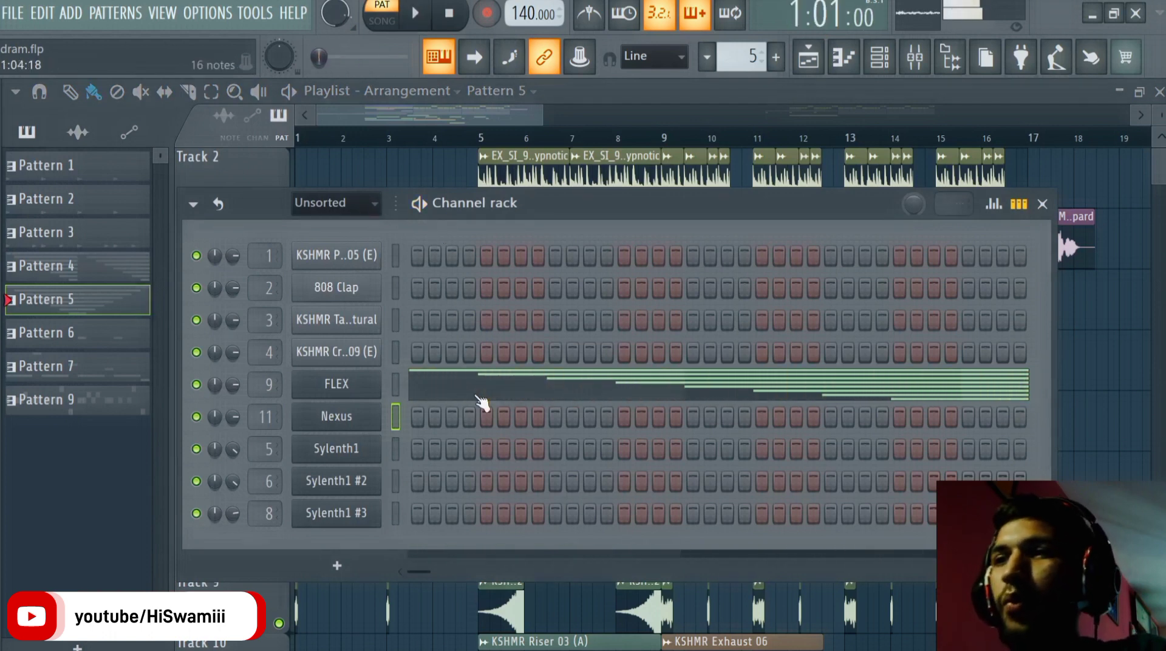
Open the FLEX instrument to show its Dystopian Lead preset, close it and audition the sound with a note
{"action": "left_click", "coordinate": [363, 393]}
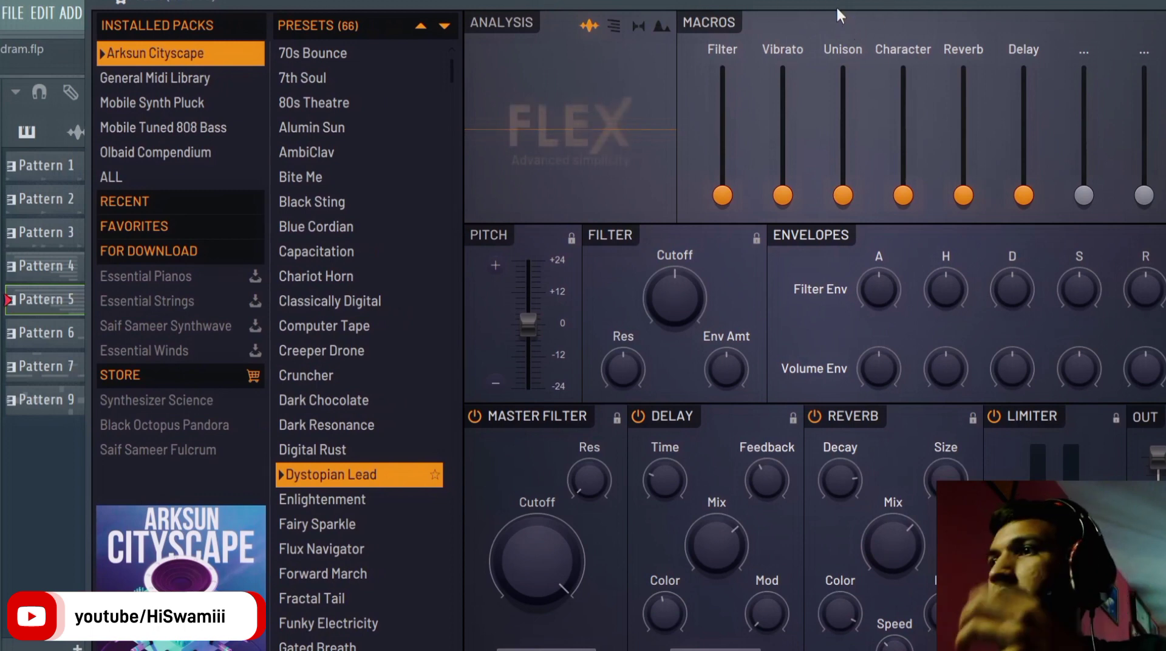
{"action": "left_click_drag", "start_coordinate": [836, 5], "coordinate": [781, 15]}
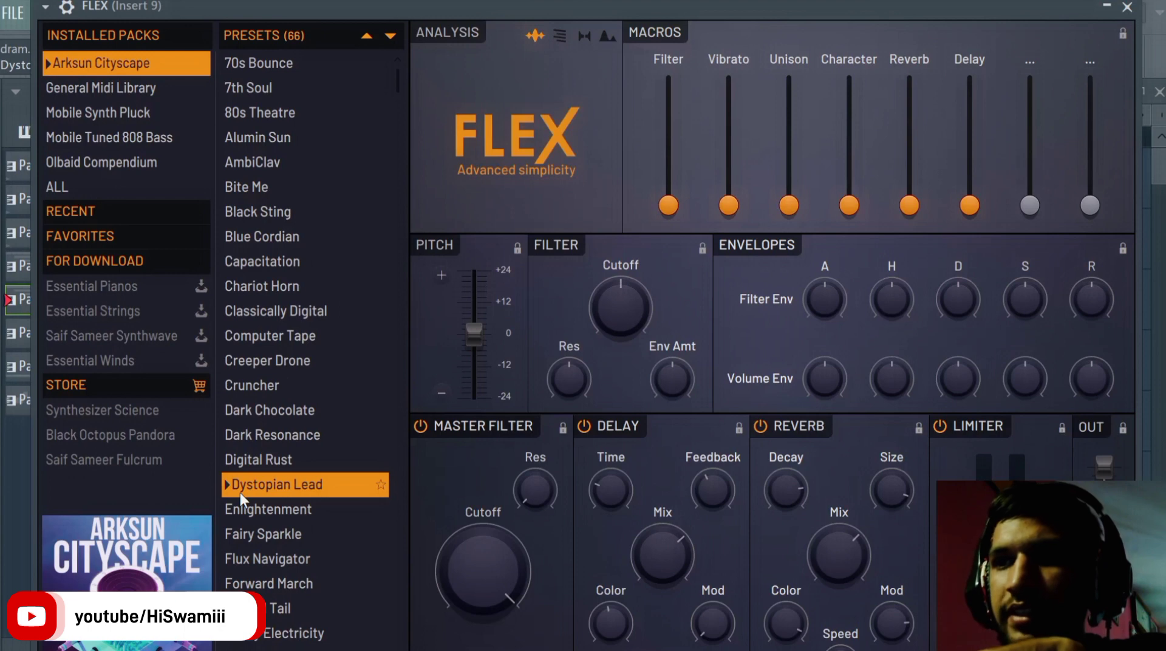
{"action": "left_click", "coordinate": [1128, 8]}
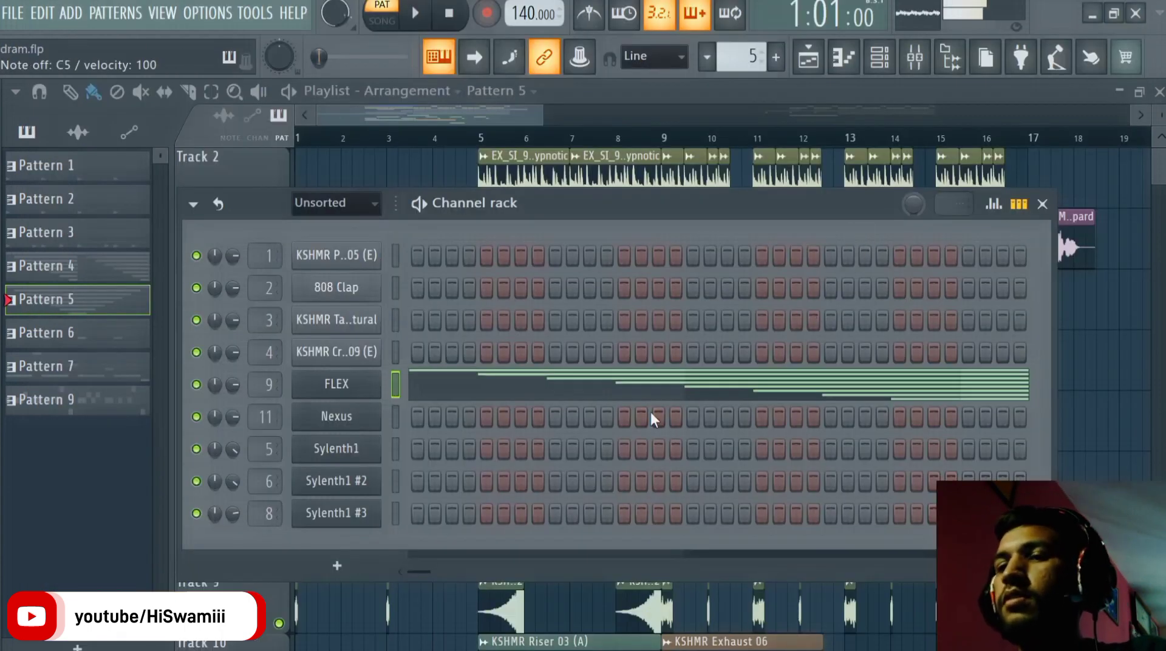
{"action": "key", "text": "v"}
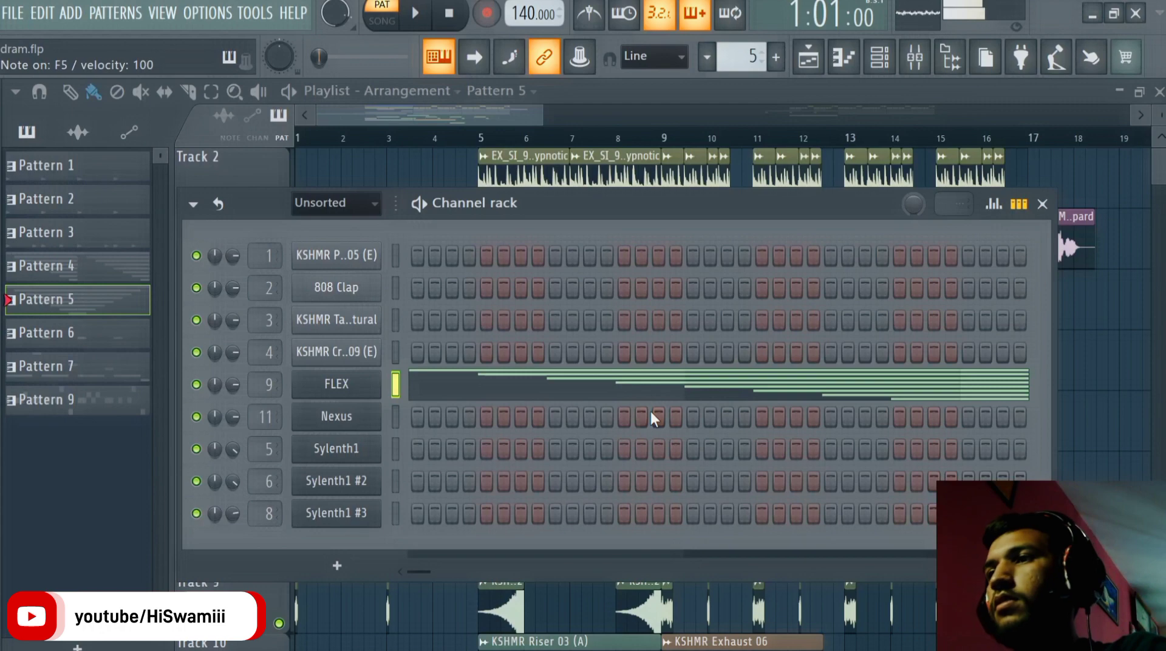
Open the FLEX channel's piano roll and play the opening of its slide melody from bar 1
{"action": "left_click", "coordinate": [573, 385]}
{"action": "scroll", "coordinate": [607, 328], "scroll_direction": "up", "scroll_amount": 5}
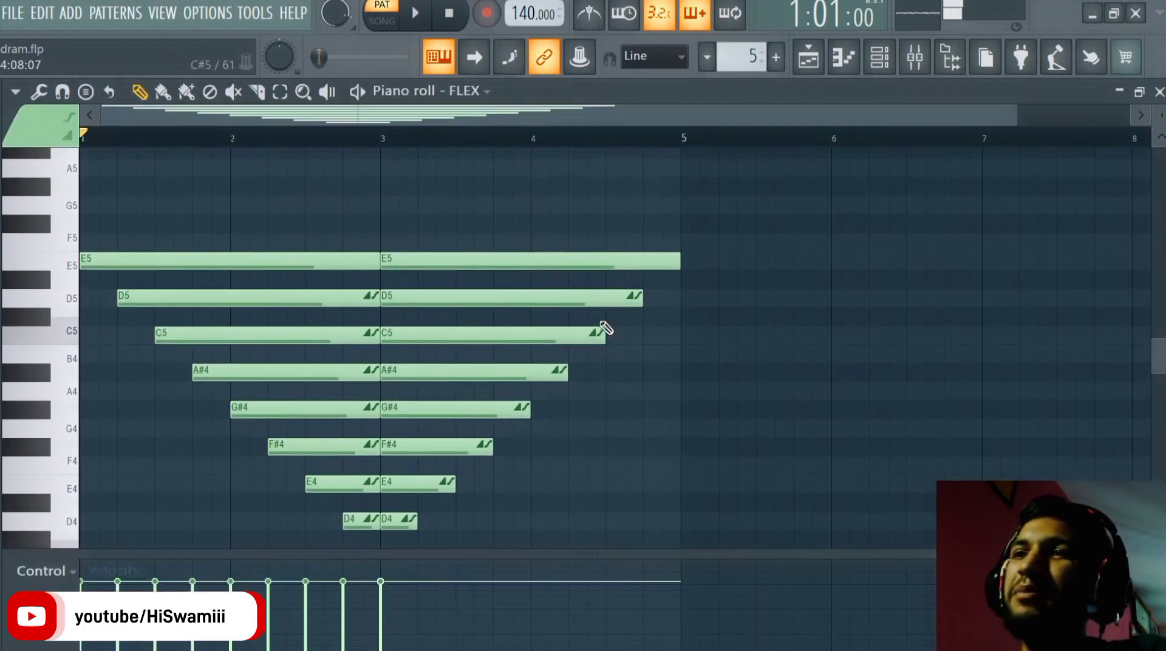
{"action": "key", "text": "space"}
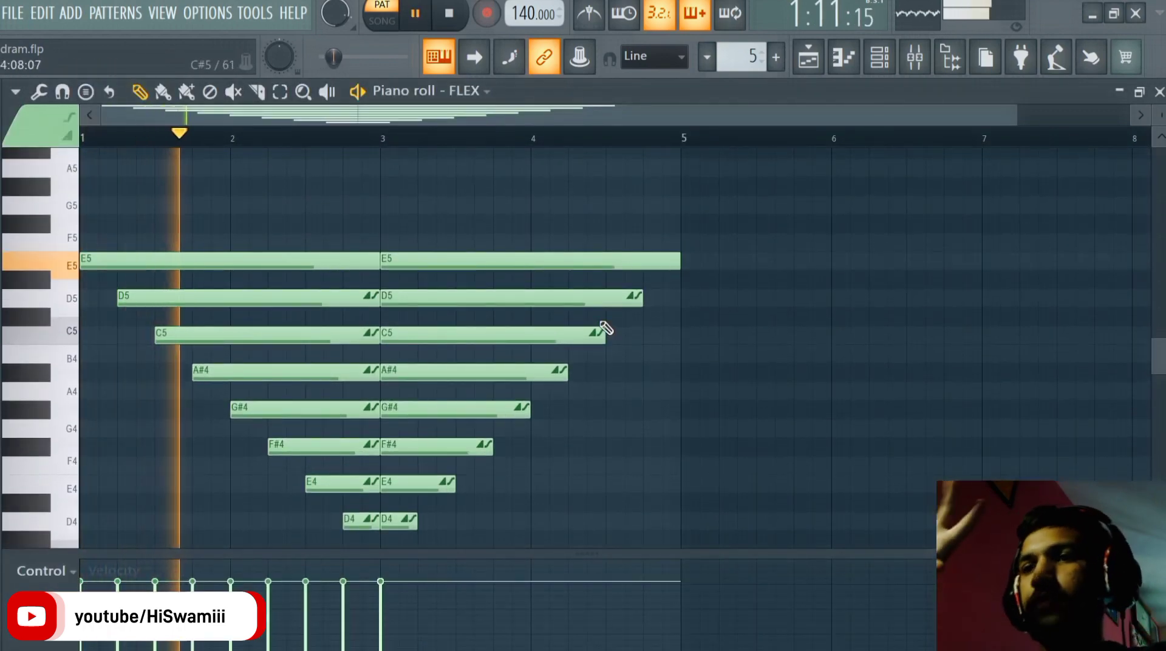
{"action": "key", "text": "space"}
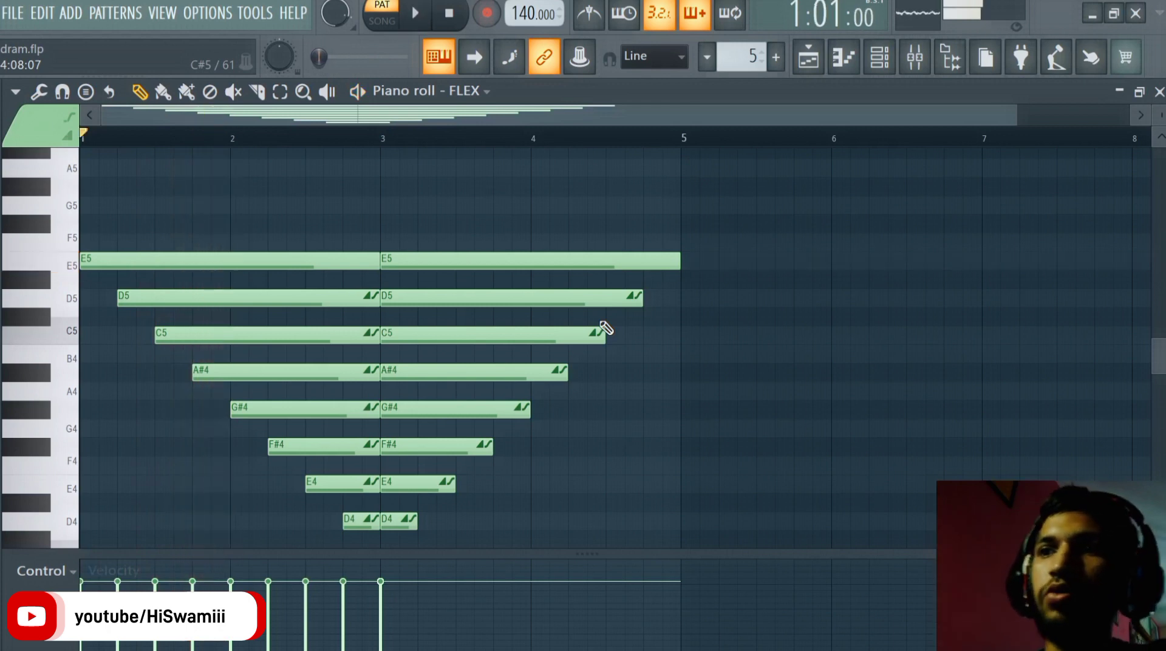
Inspect the slide and portamento options in the first D5 note's properties and accept the dialog
{"action": "left_click", "coordinate": [268, 261]}
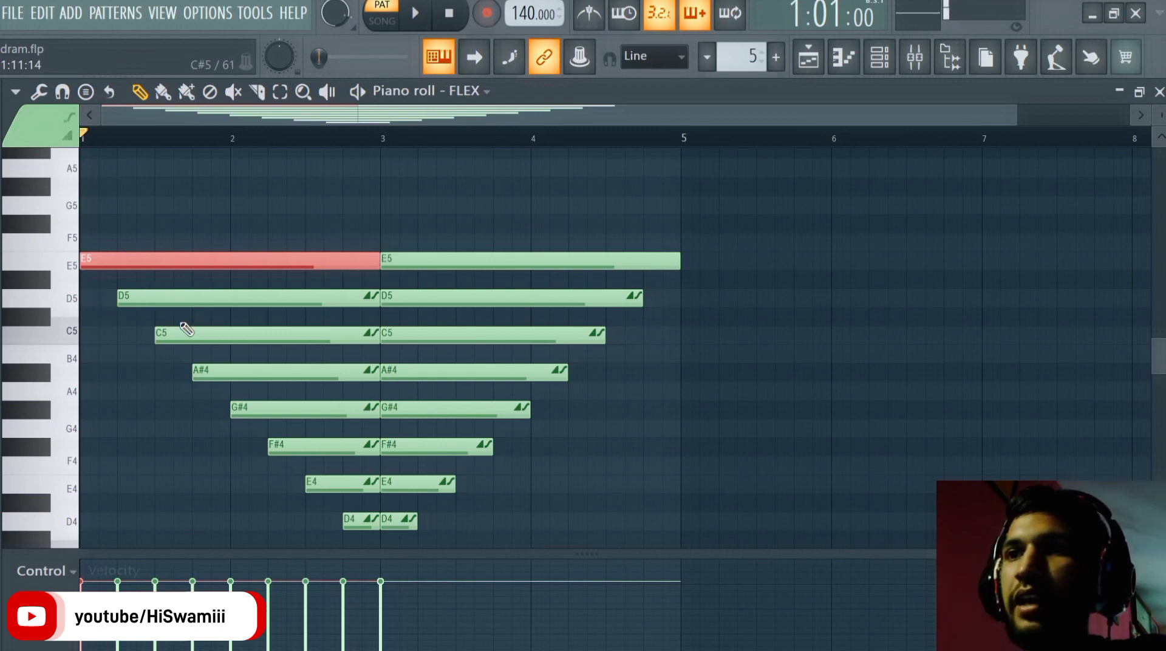
{"action": "double_click", "coordinate": [170, 296]}
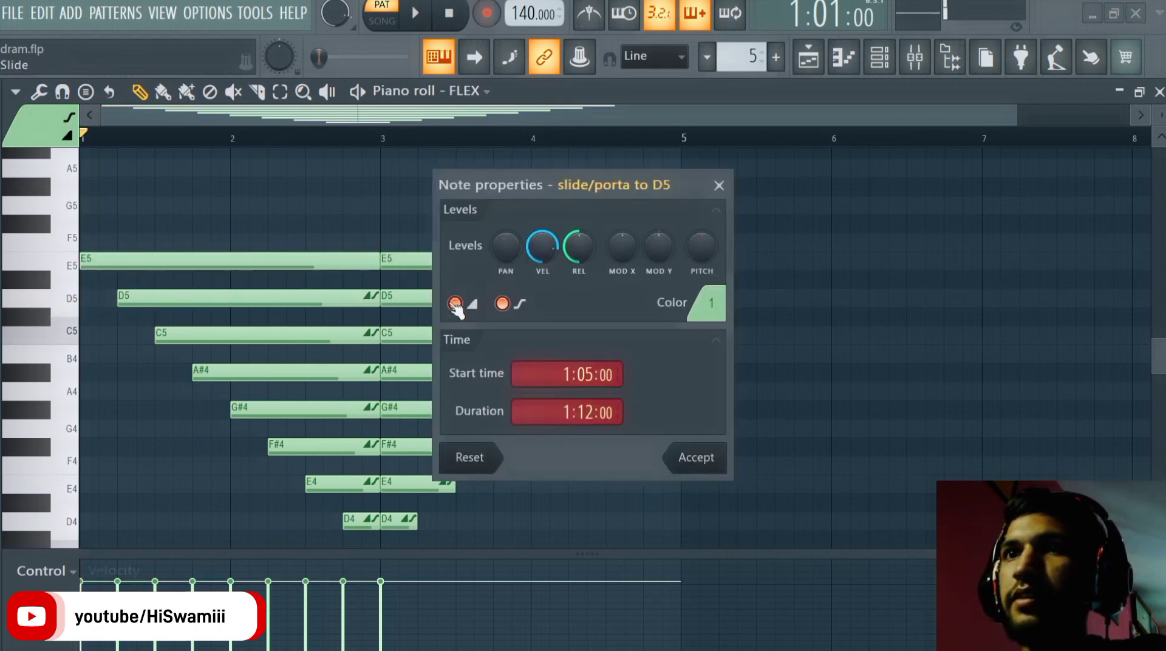
{"action": "left_click", "coordinate": [703, 469]}
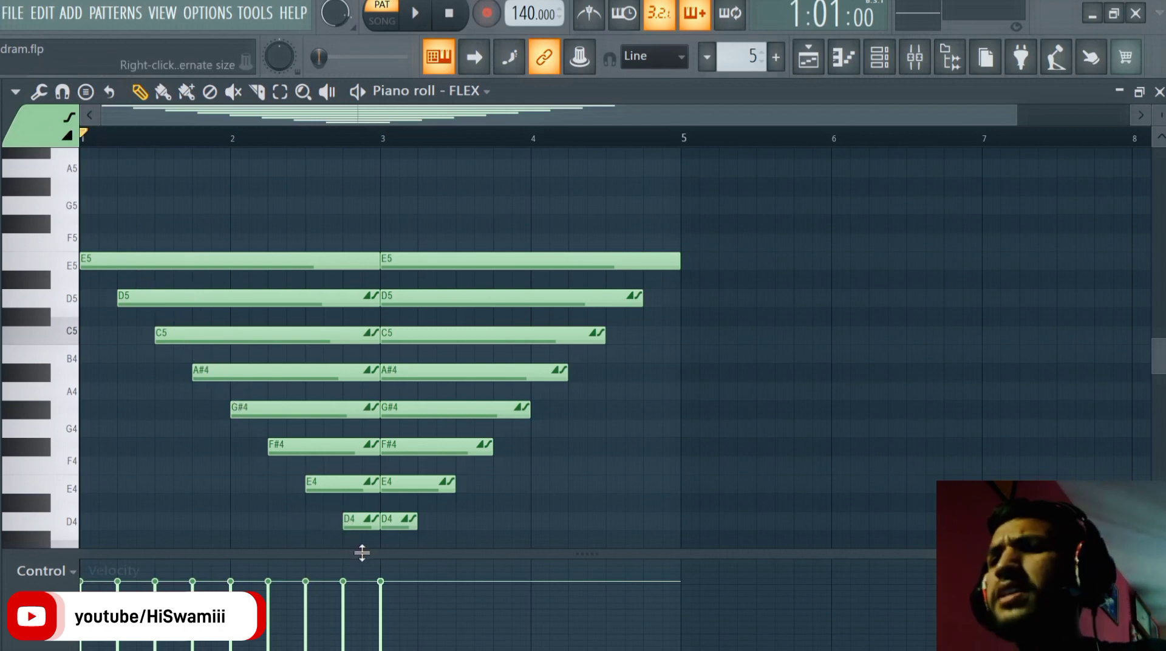
Mute the D5 to D4 slide notes in bars 1 and 2, play the melody without them, and undo the muting
{"action": "scroll", "coordinate": [352, 544], "scroll_direction": "down", "scroll_amount": 3}
{"action": "mouse_move", "coordinate": [375, 460]}
{"action": "left_mouse_down"}
{"action": "mouse_move", "coordinate": [333, 390]}
{"action": "mouse_move", "coordinate": [270, 203]}
{"action": "left_mouse_up"}
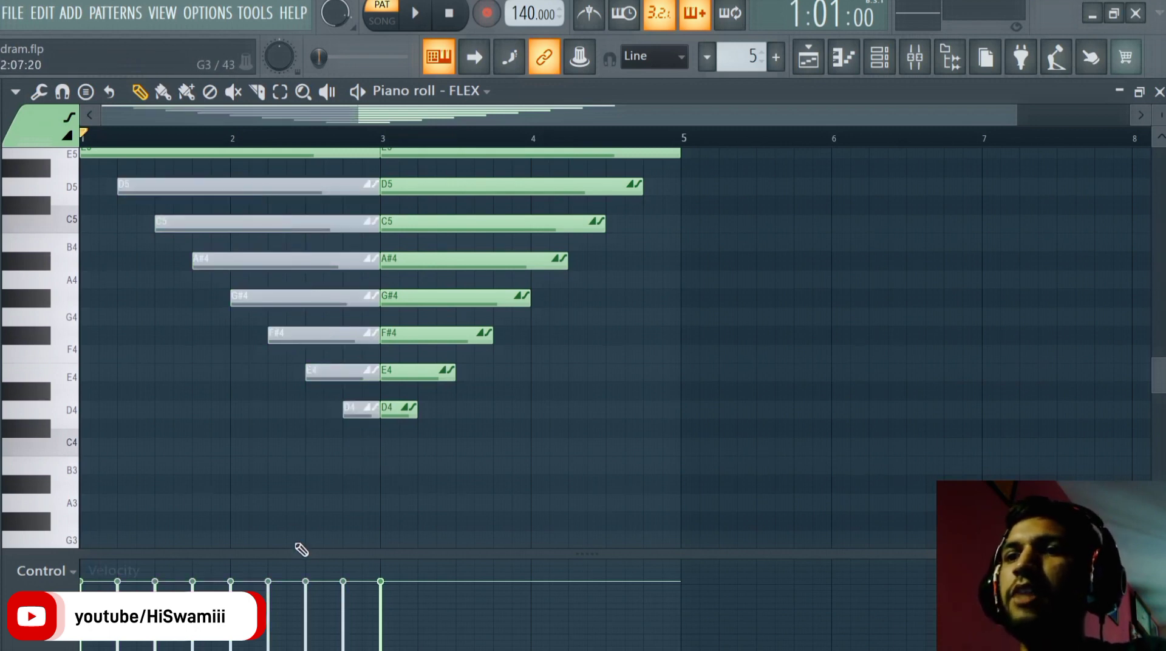
{"action": "scroll", "coordinate": [295, 504], "scroll_direction": "up", "scroll_amount": 4}
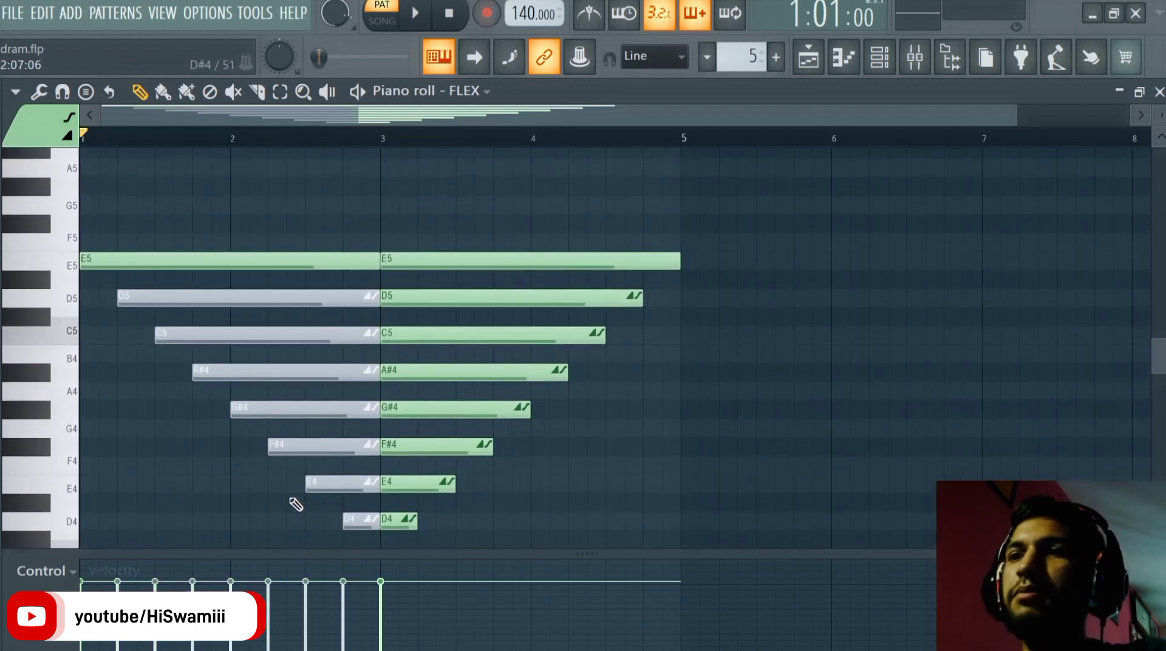
{"action": "key", "text": "space"}
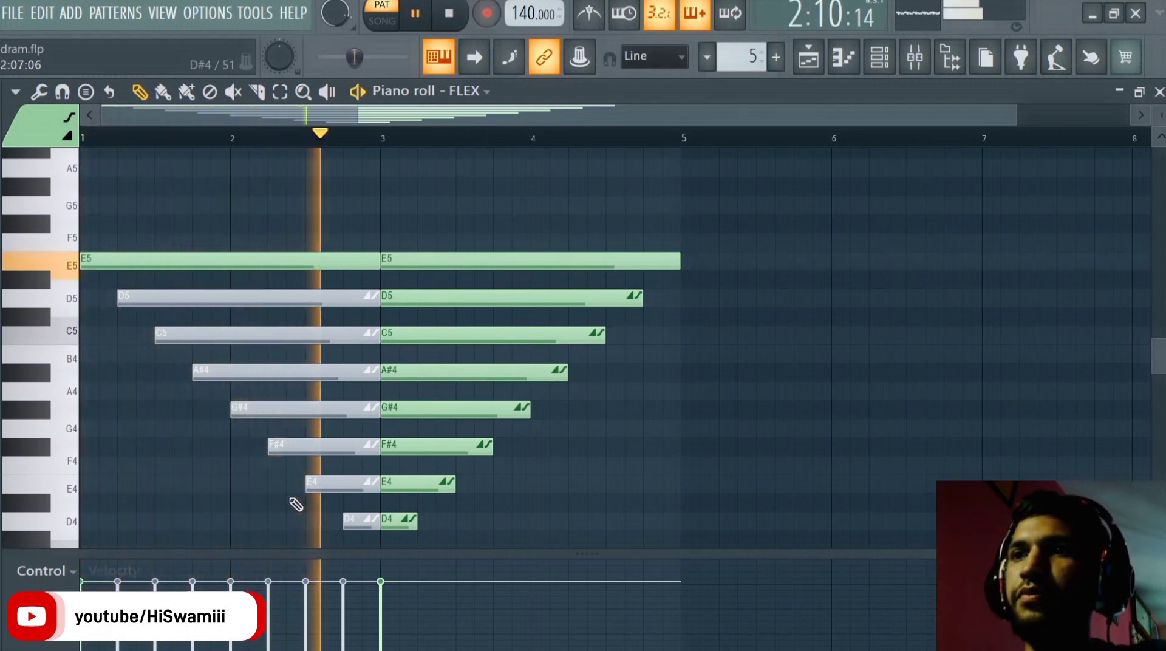
{"action": "key", "text": "space"}
{"action": "key", "text": "ctrl+z"}
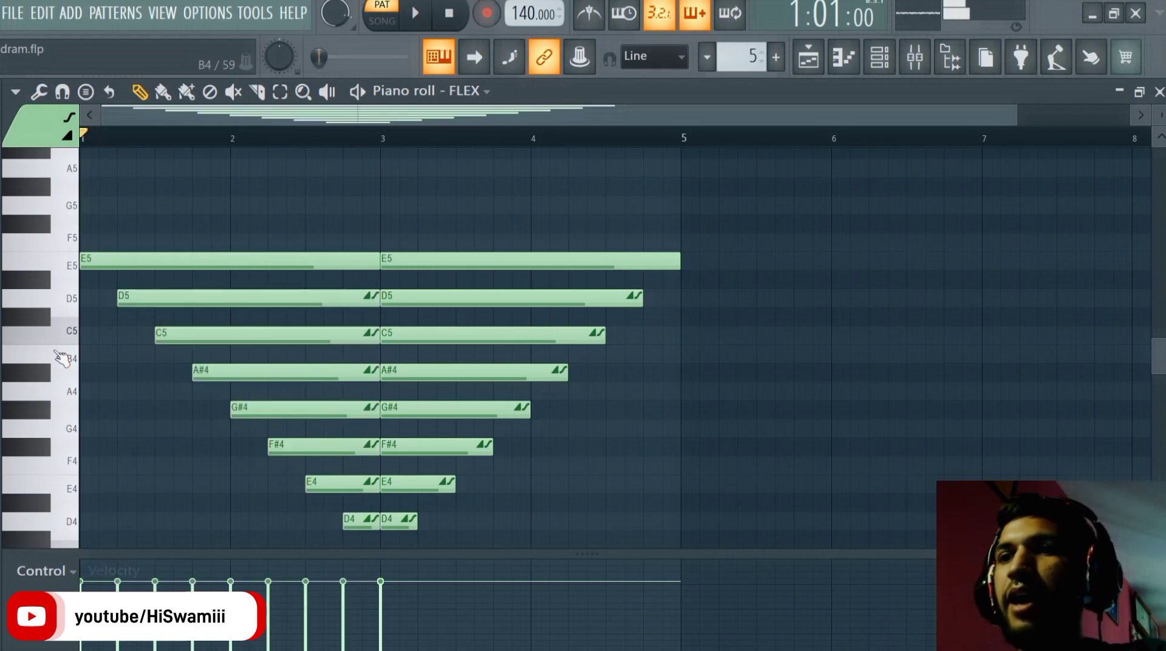
Replay the FLEX melody from bar 1 with its slide notes active and stop it
{"action": "key", "text": "space"}
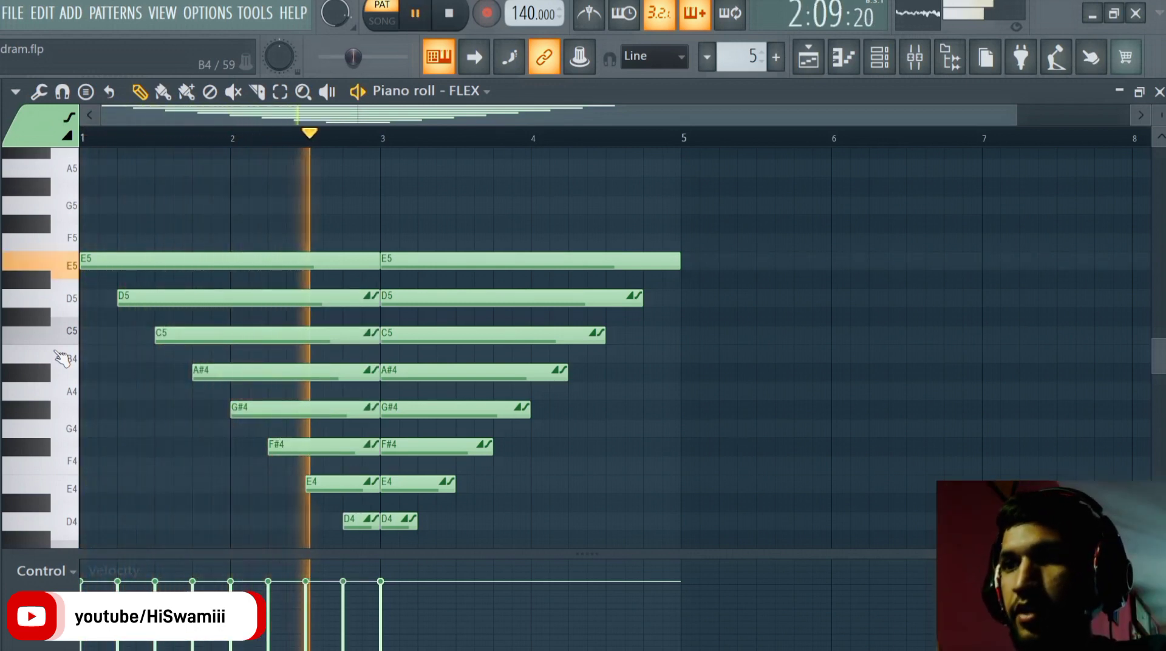
{"action": "key", "text": "space"}
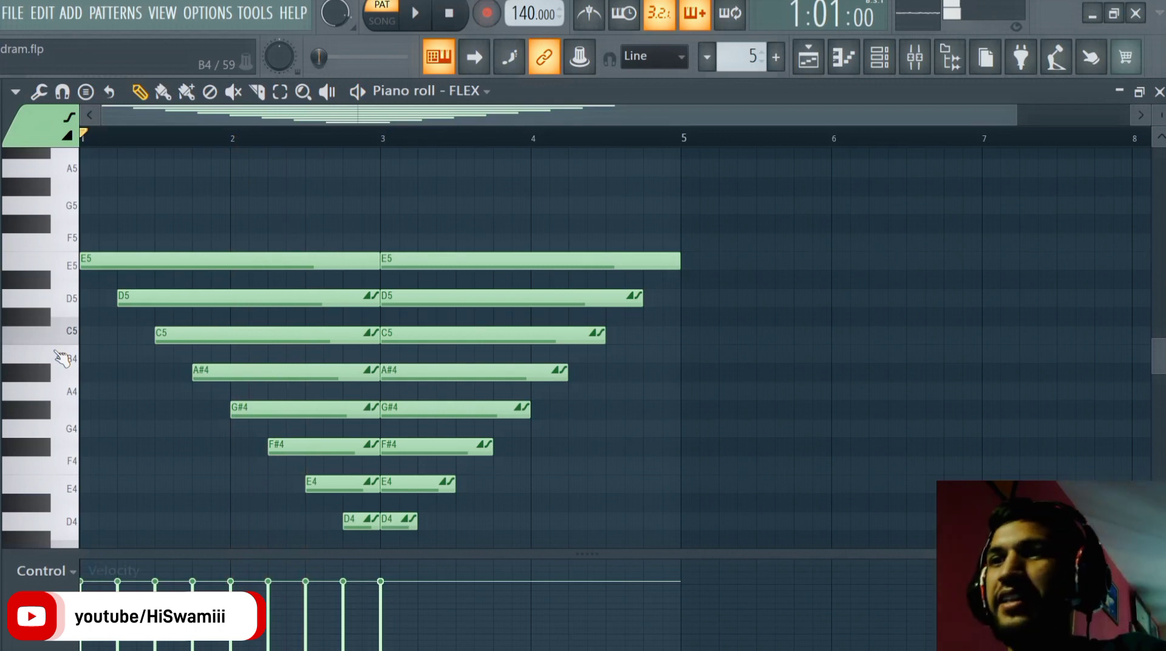
{"action": "scroll", "coordinate": [74, 358], "scroll_direction": "down", "scroll_amount": 2}
{"action": "scroll", "coordinate": [189, 149], "scroll_direction": "up", "scroll_amount": 2}
Play the second half of the FLEX melody from bar 3, stop it and return to the playlist
{"action": "scroll", "coordinate": [582, 287], "scroll_direction": "up", "scroll_amount": 3}
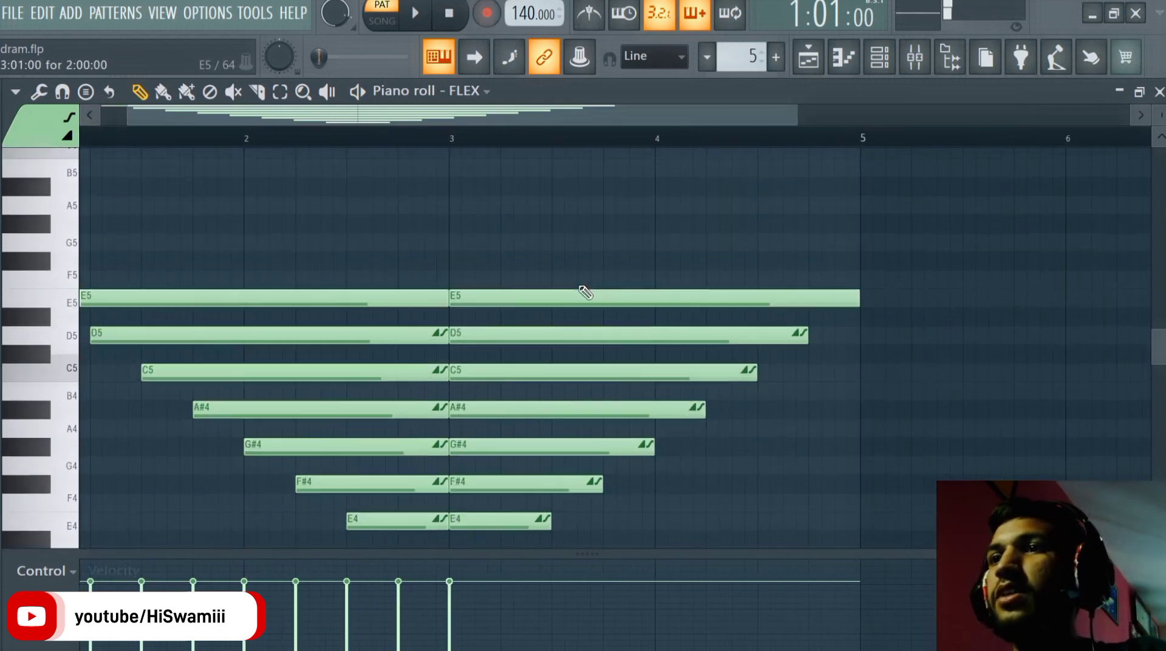
{"action": "left_click", "coordinate": [453, 139]}
{"action": "key", "text": "space"}
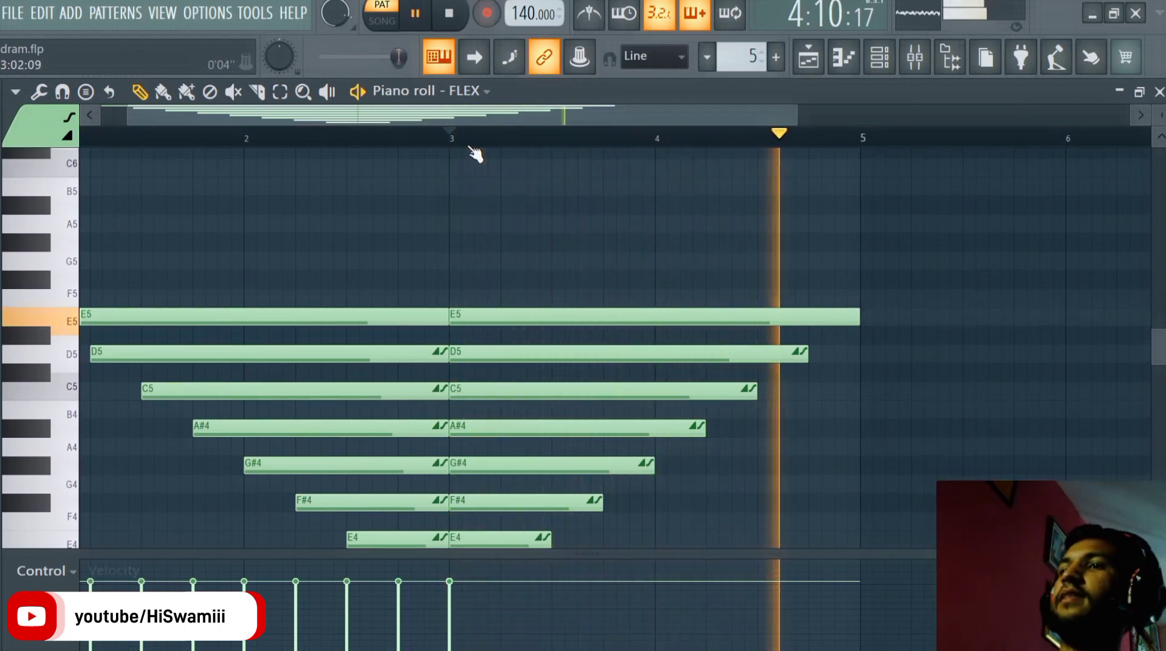
{"action": "key", "text": "space"}
{"action": "left_click", "coordinate": [808, 57]}
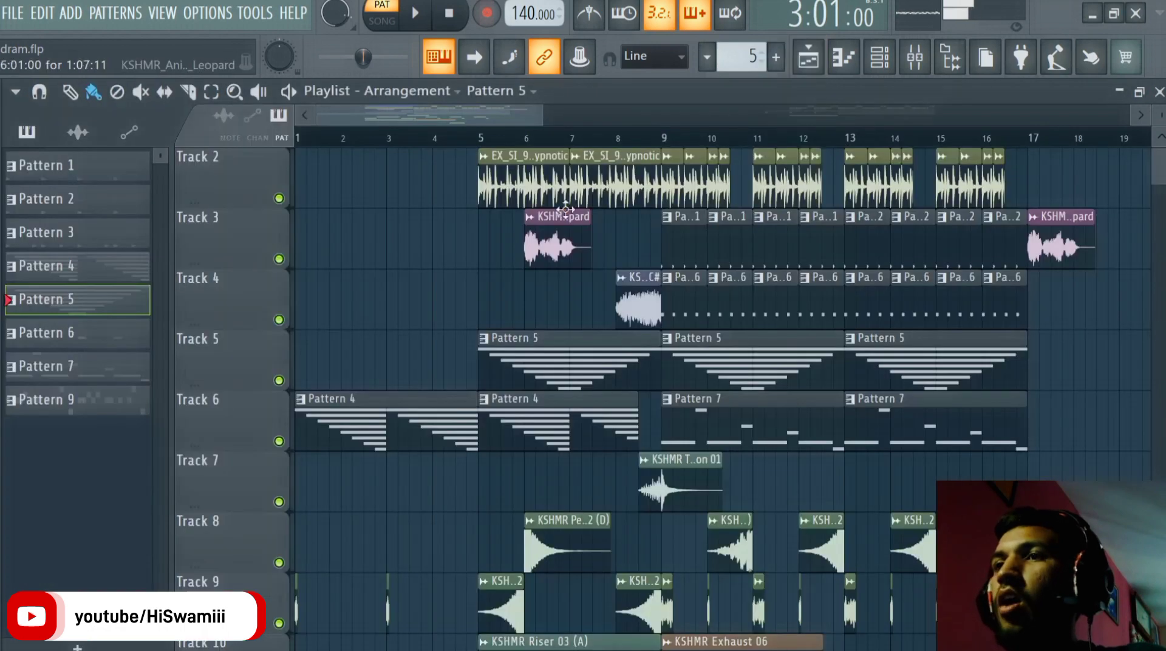
Solo Track 2 and play its EX_SI_90 drum loop from bar 5, and stop playback
{"action": "scroll", "coordinate": [298, 211], "scroll_direction": "up", "scroll_amount": 1}
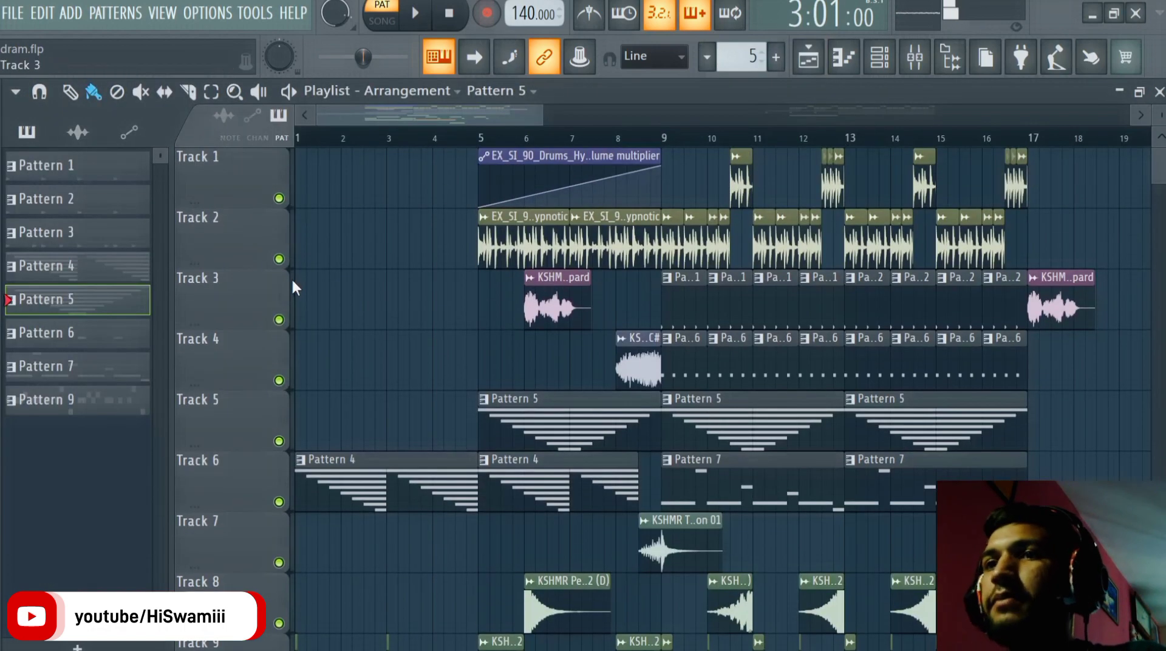
{"action": "right_click", "coordinate": [280, 261]}
{"action": "left_click", "coordinate": [482, 139]}
{"action": "key", "text": "space"}
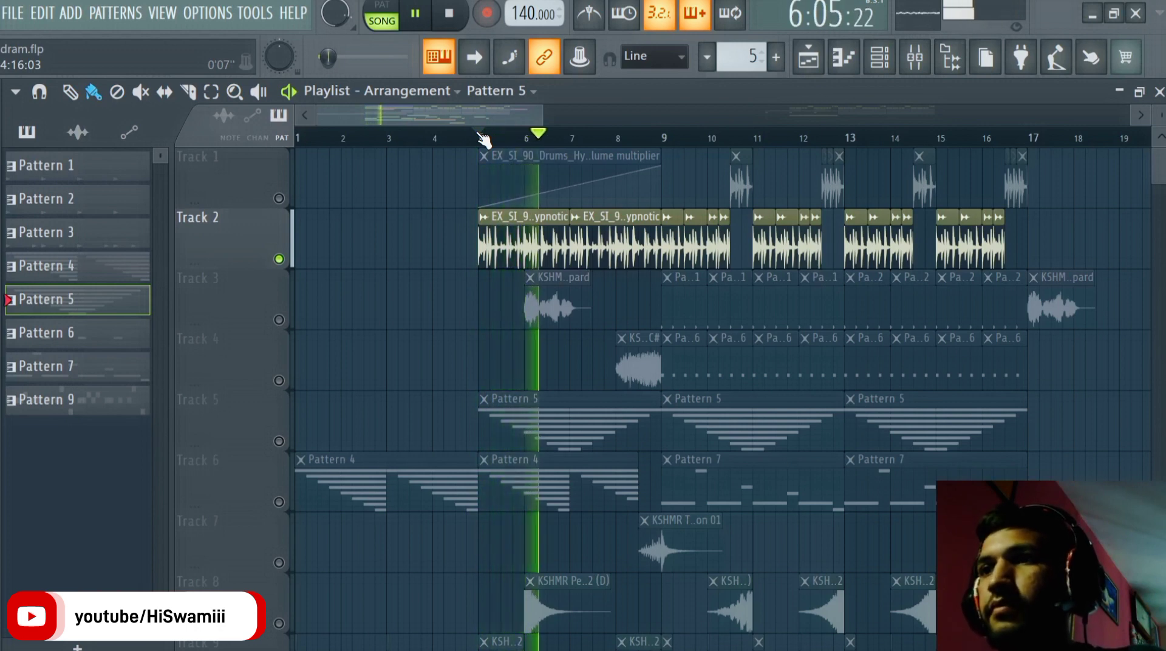
{"action": "key", "text": "space"}
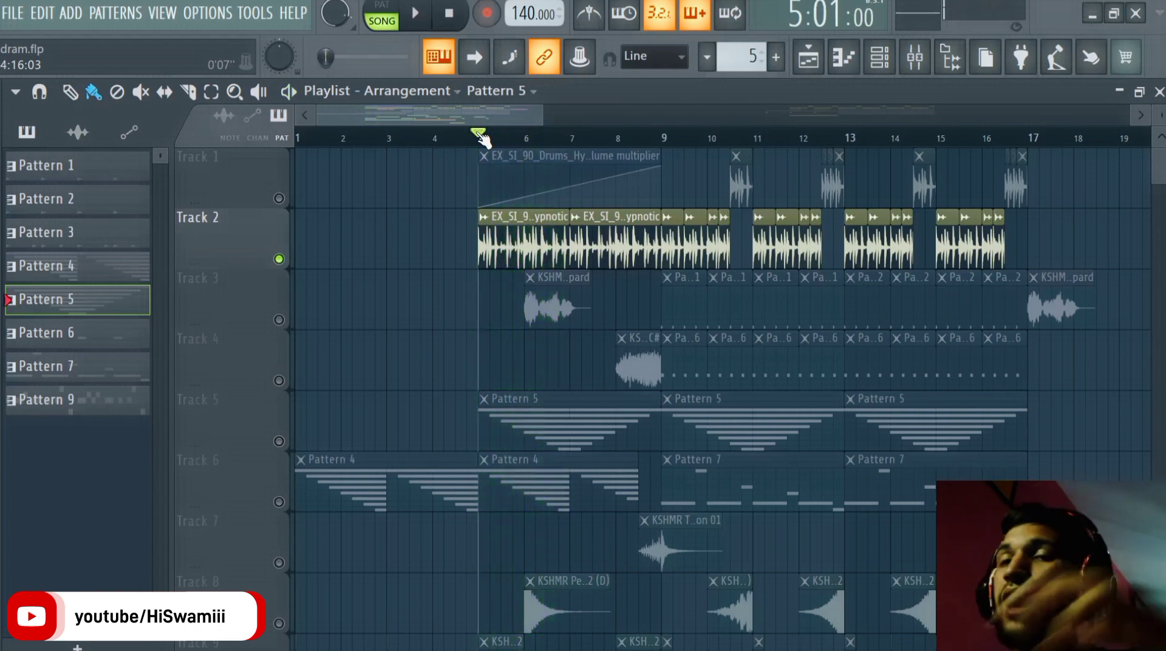
Enable Track 1 alongside Track 2, select the drum volume automation clip, play its fade-in from bar 5 and stop
{"action": "left_click", "coordinate": [284, 207]}
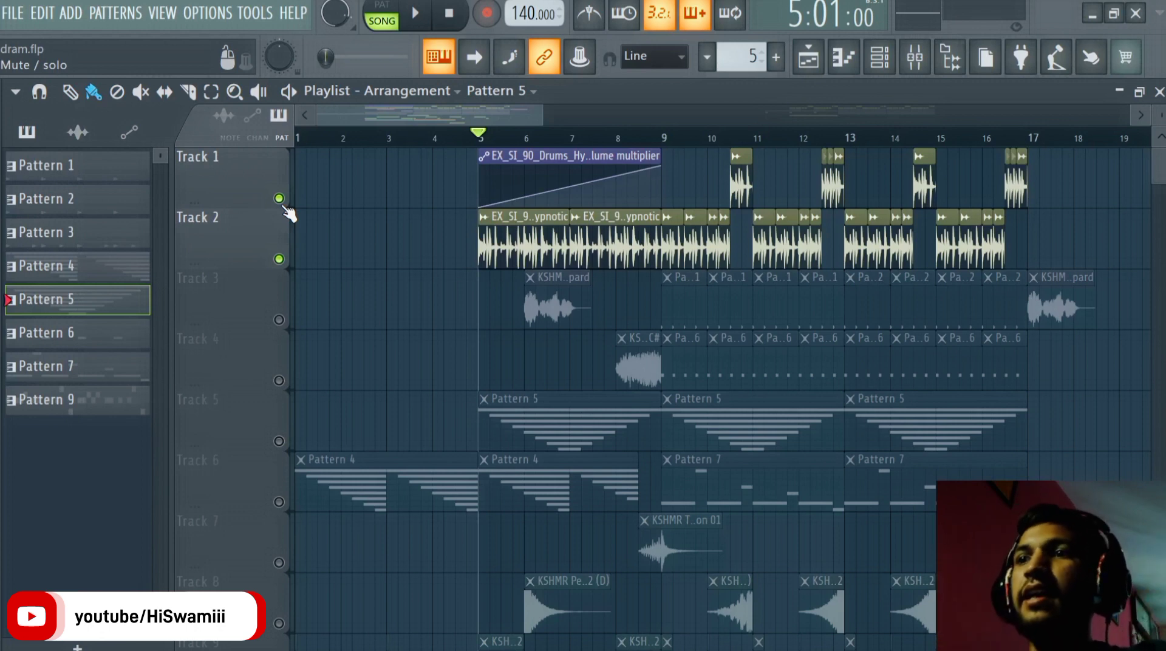
{"action": "left_click", "coordinate": [480, 157]}
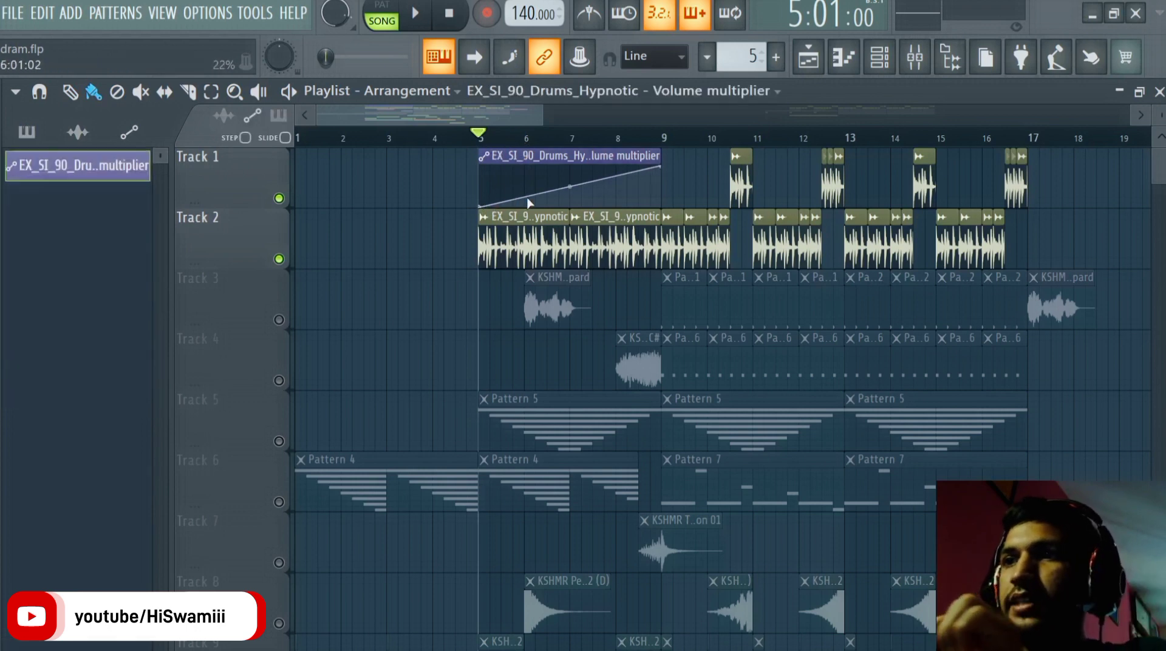
{"action": "key", "text": "space"}
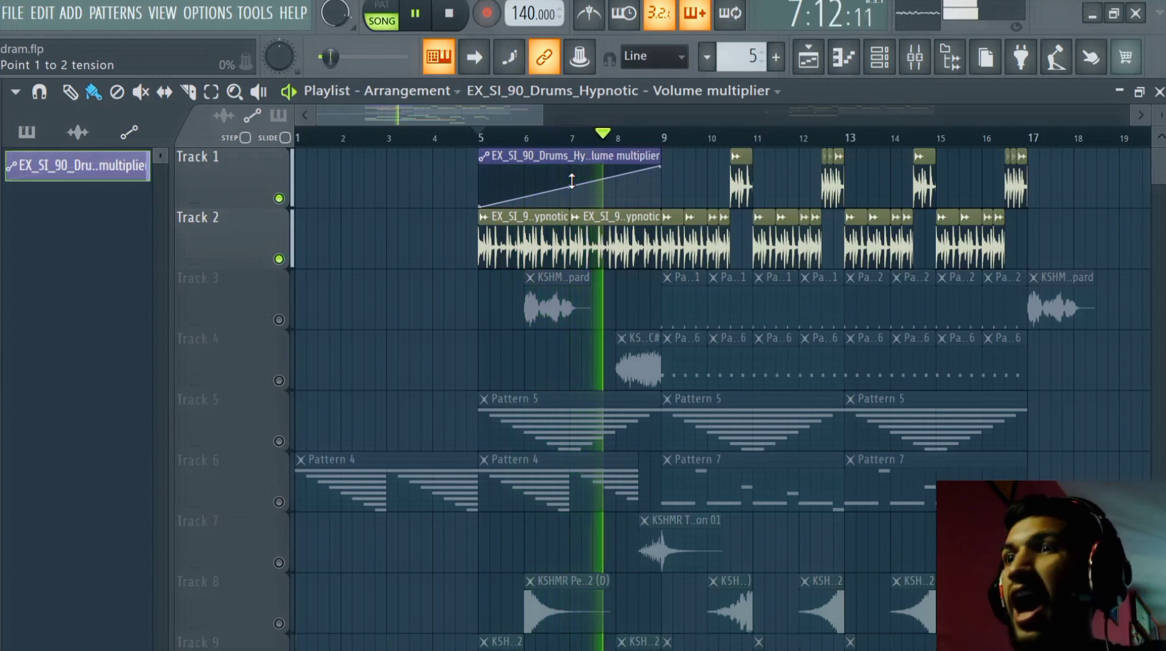
{"action": "key", "text": "space"}
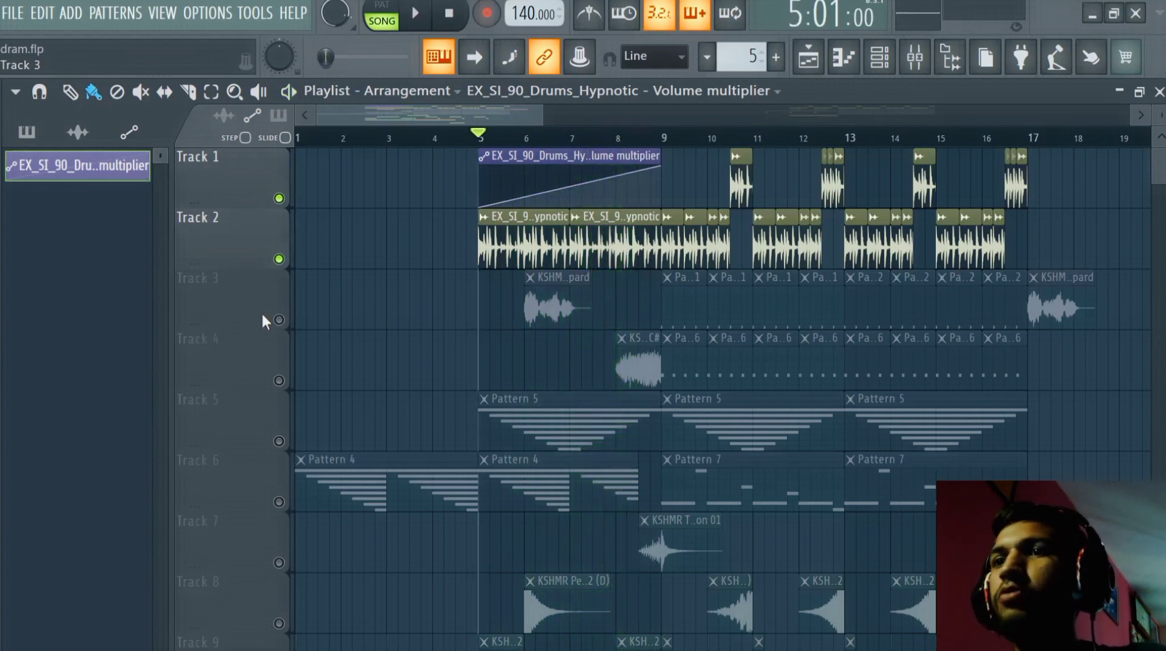
Solo Track 6, play Pattern 4 from bar 5, stop, and briefly solo Track 5 before re-enabling all tracks
{"action": "scroll", "coordinate": [295, 337], "scroll_direction": "down", "scroll_amount": 2}
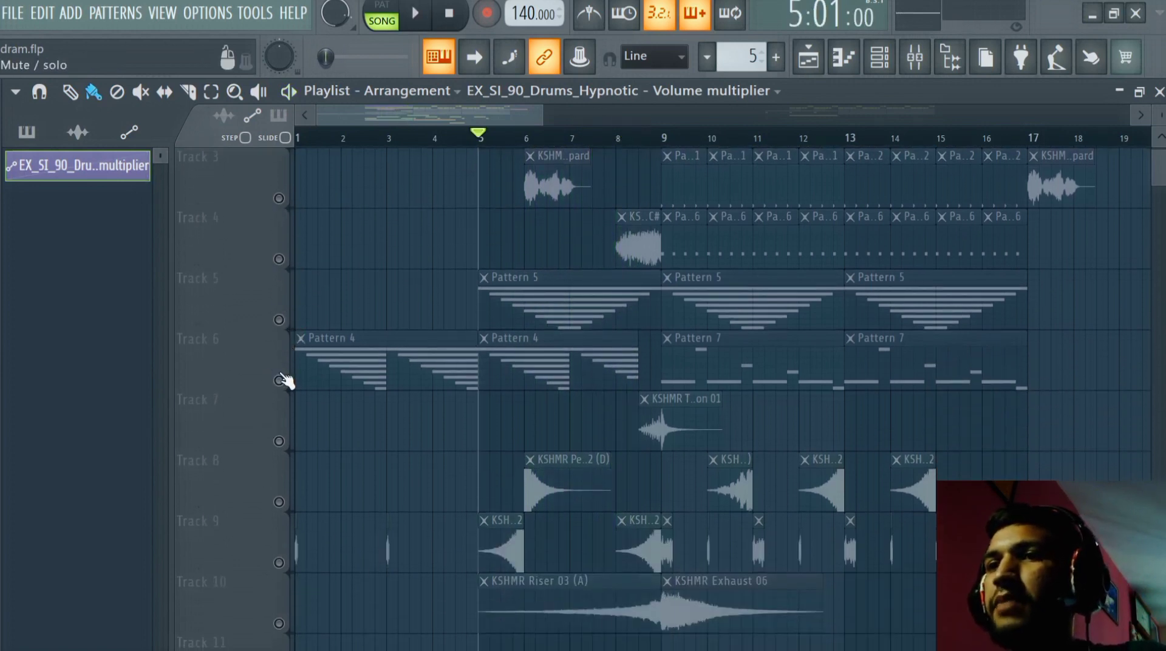
{"action": "left_click", "coordinate": [279, 380]}
{"action": "key", "text": "space"}
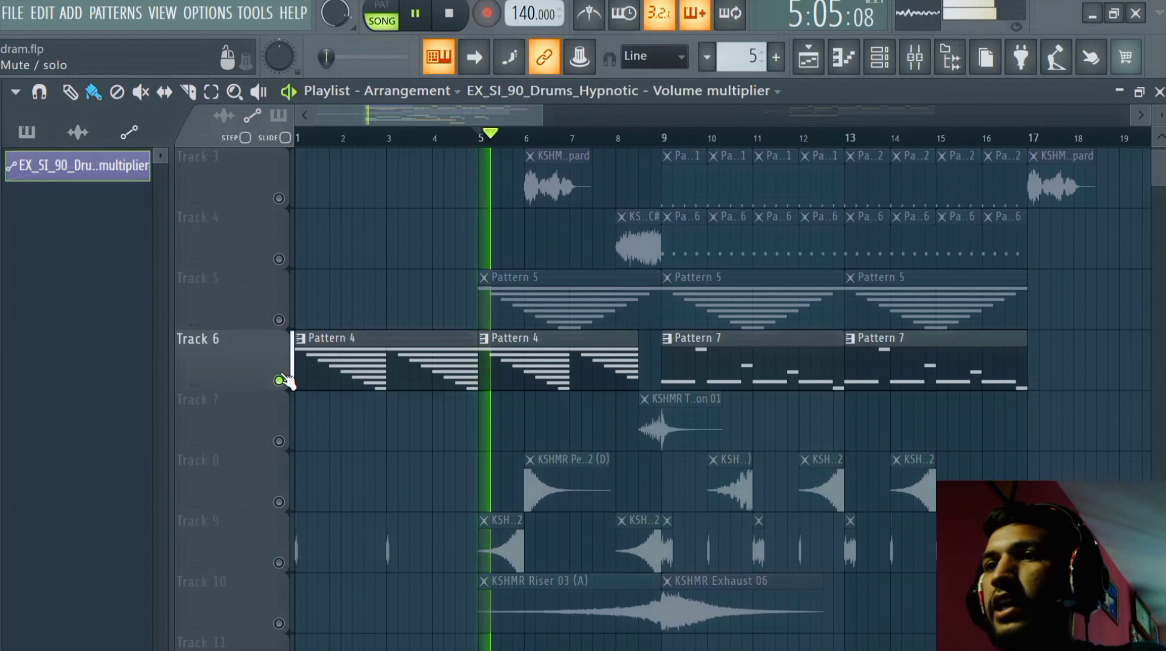
{"action": "key", "text": "space"}
{"action": "left_click", "coordinate": [279, 319]}
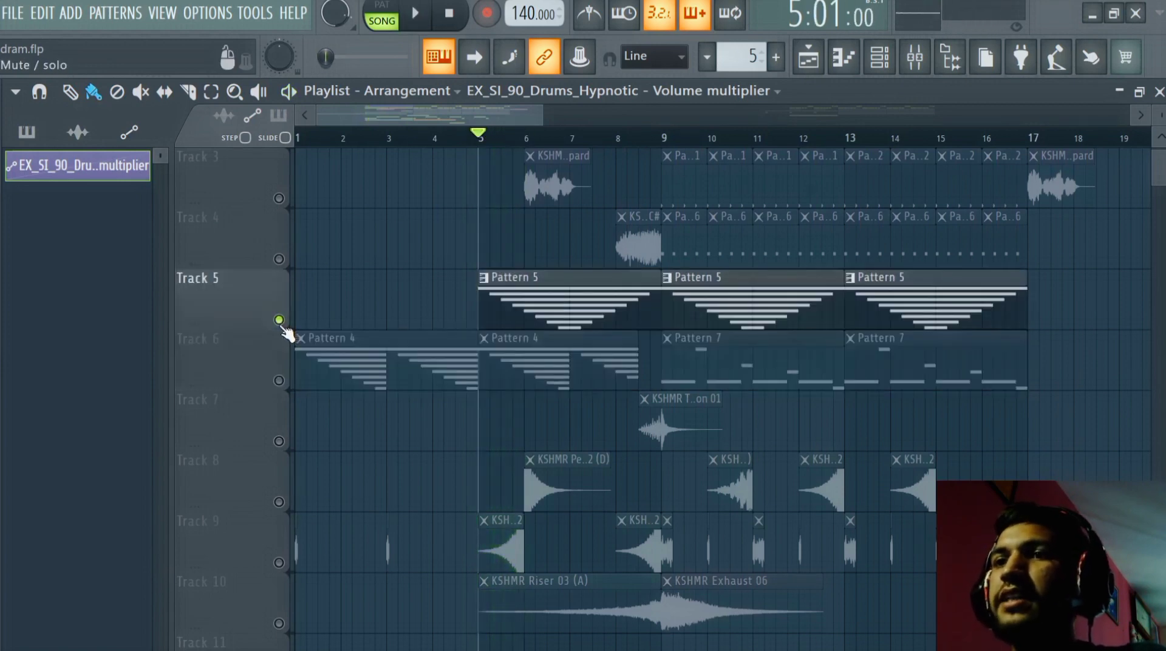
{"action": "left_click", "coordinate": [279, 320]}
Preview Track 9's percussion roll clip at bar 5, and inspect and close the Dundun 02 (D) sample settings from Track 8
{"action": "scroll", "coordinate": [284, 332], "scroll_direction": "down", "scroll_amount": 2}
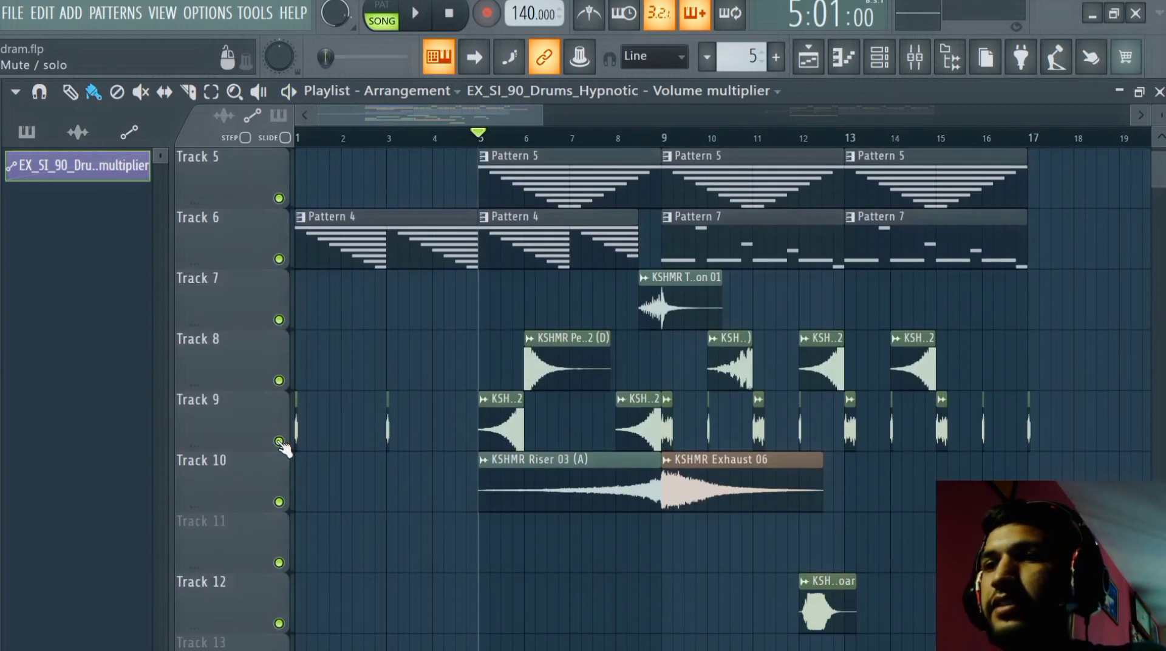
{"action": "right_click", "coordinate": [483, 403]}
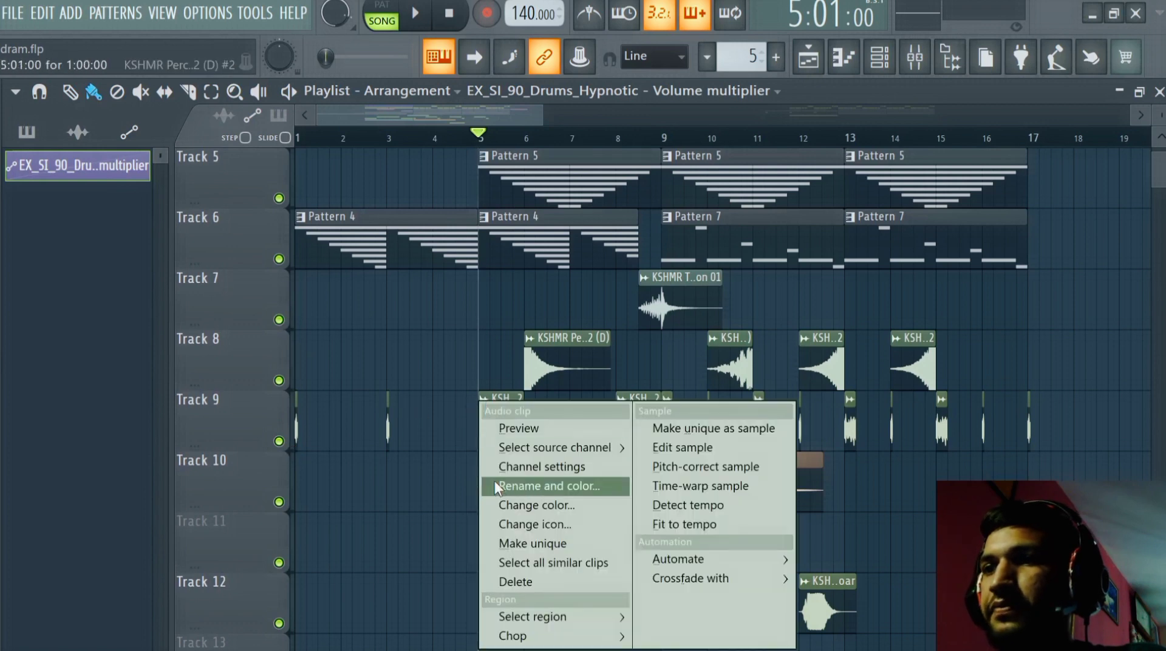
{"action": "left_click", "coordinate": [501, 429]}
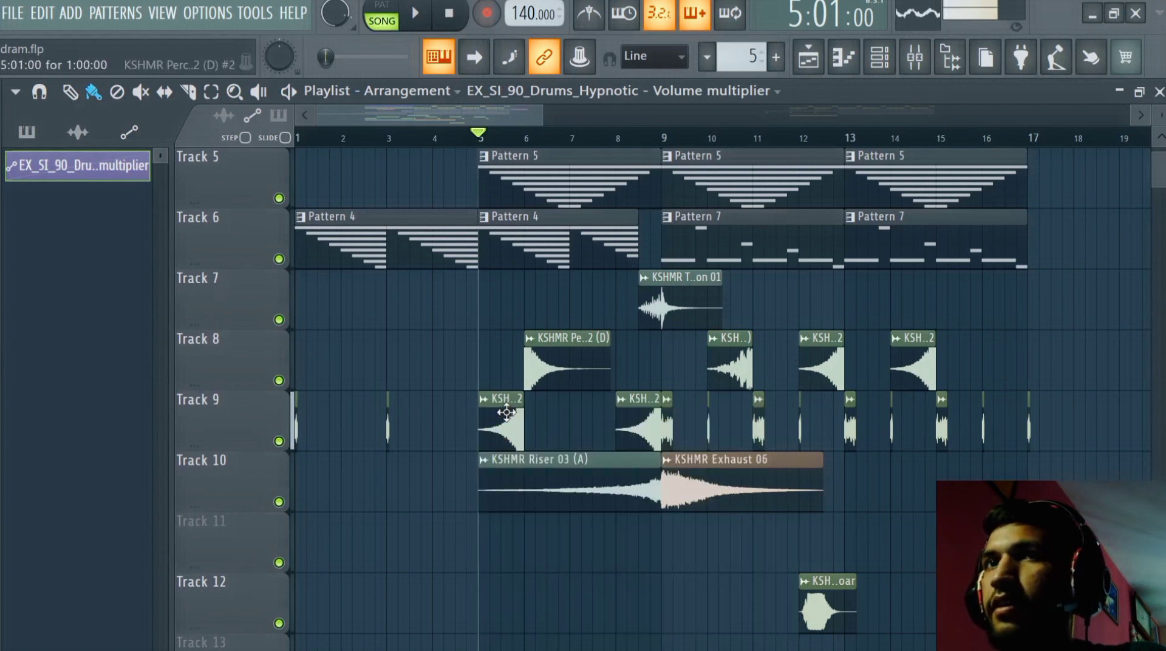
{"action": "double_click", "coordinate": [560, 359]}
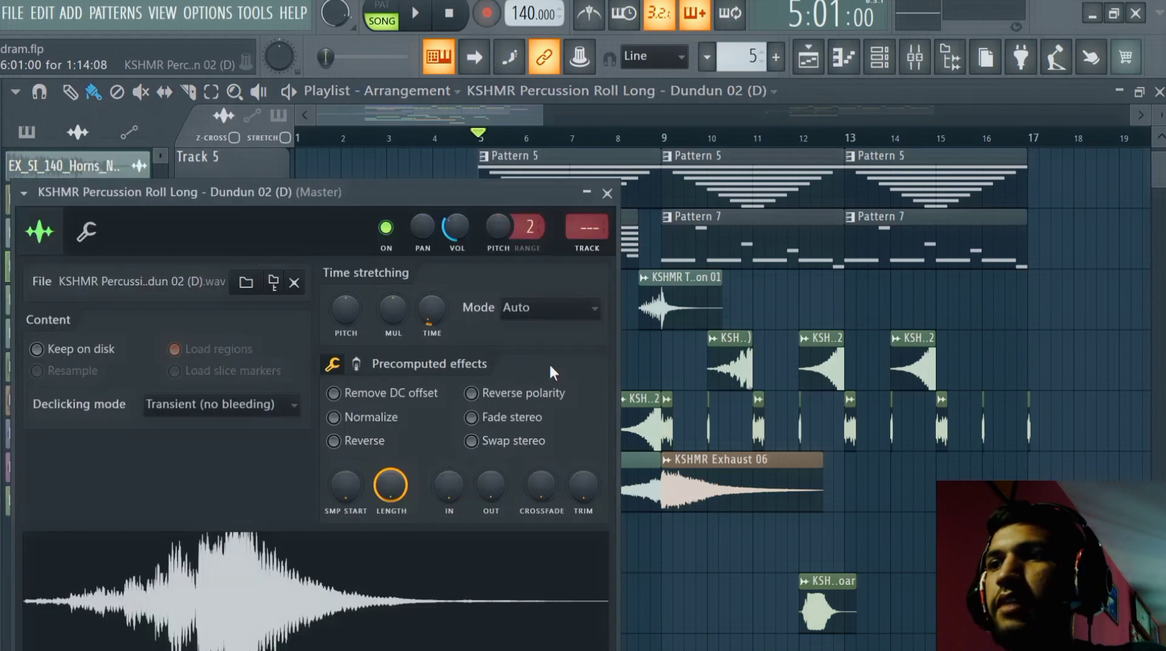
{"action": "left_click", "coordinate": [844, 94]}
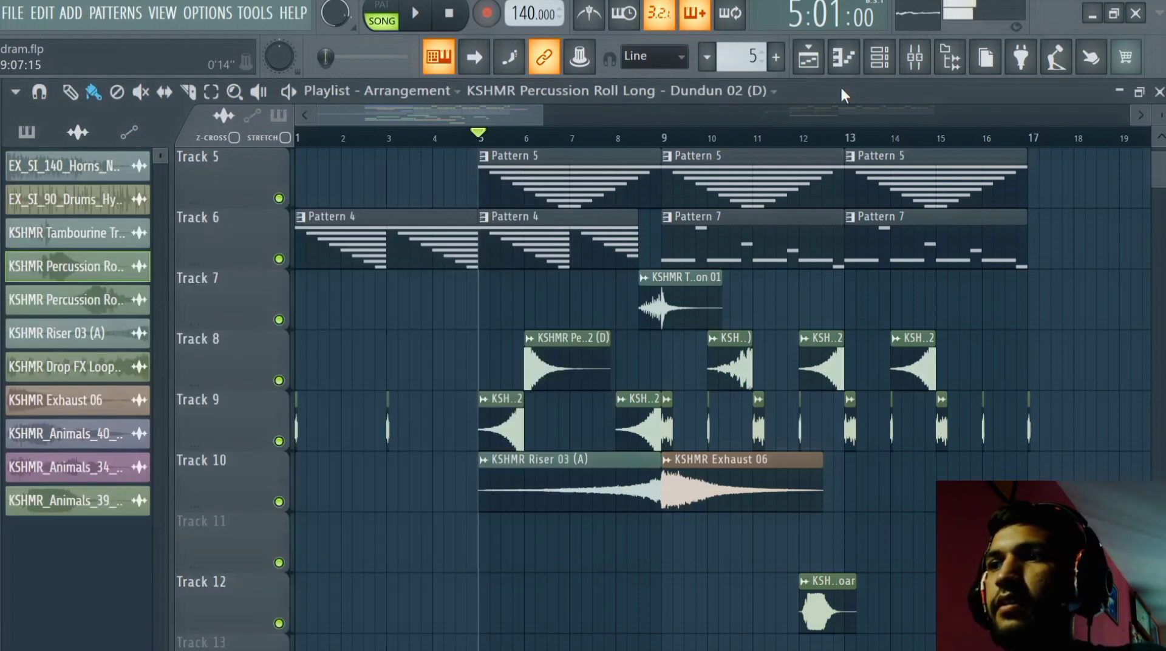
Open the settings of the KSHMR_Animals_34_Leopard sample on Track 3, audition its waveform and close the window
{"action": "scroll", "coordinate": [683, 250], "scroll_direction": "down", "scroll_amount": 2}
{"action": "scroll", "coordinate": [664, 298], "scroll_direction": "up", "scroll_amount": 6}
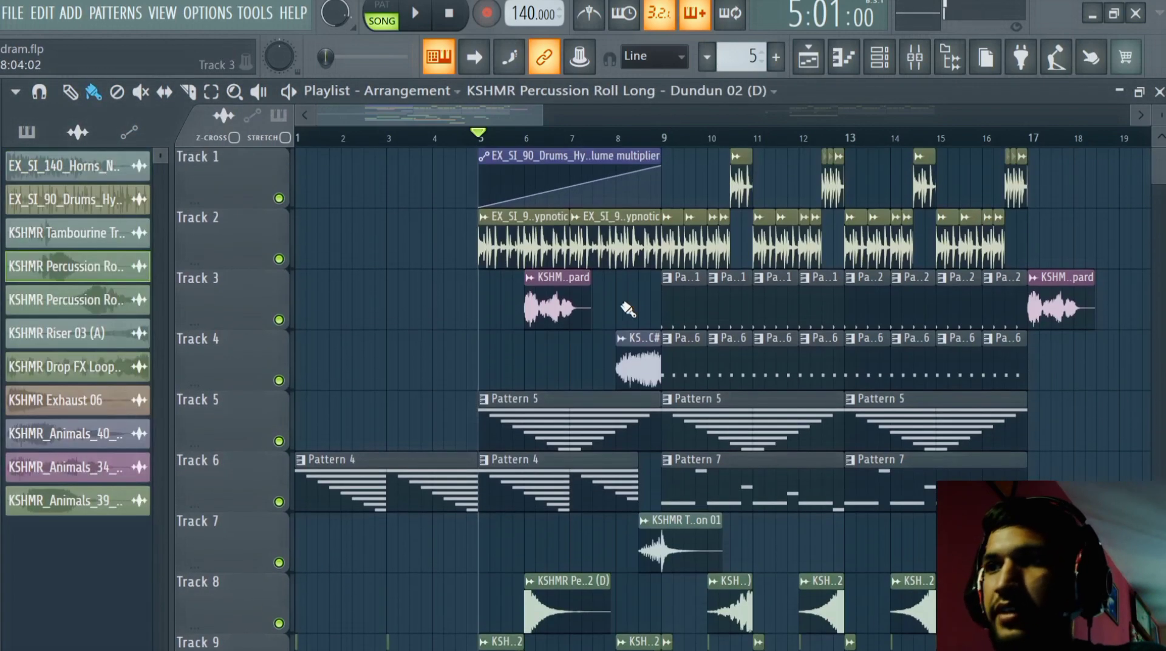
{"action": "double_click", "coordinate": [559, 297]}
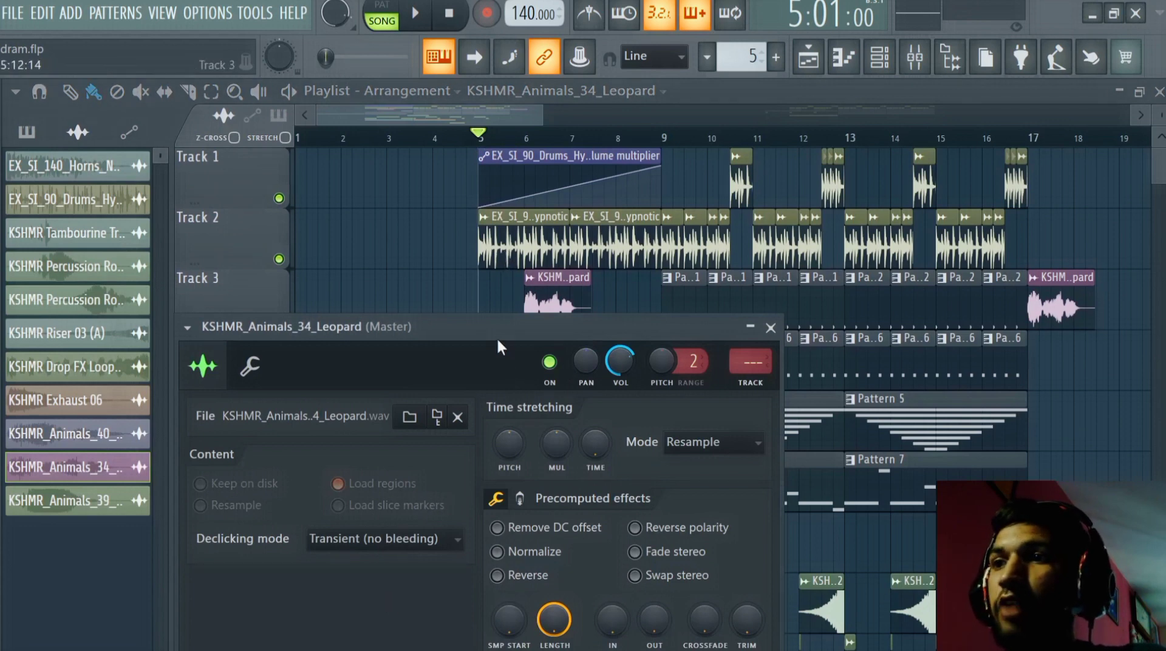
{"action": "left_click_drag", "start_coordinate": [497, 336], "coordinate": [572, 179]}
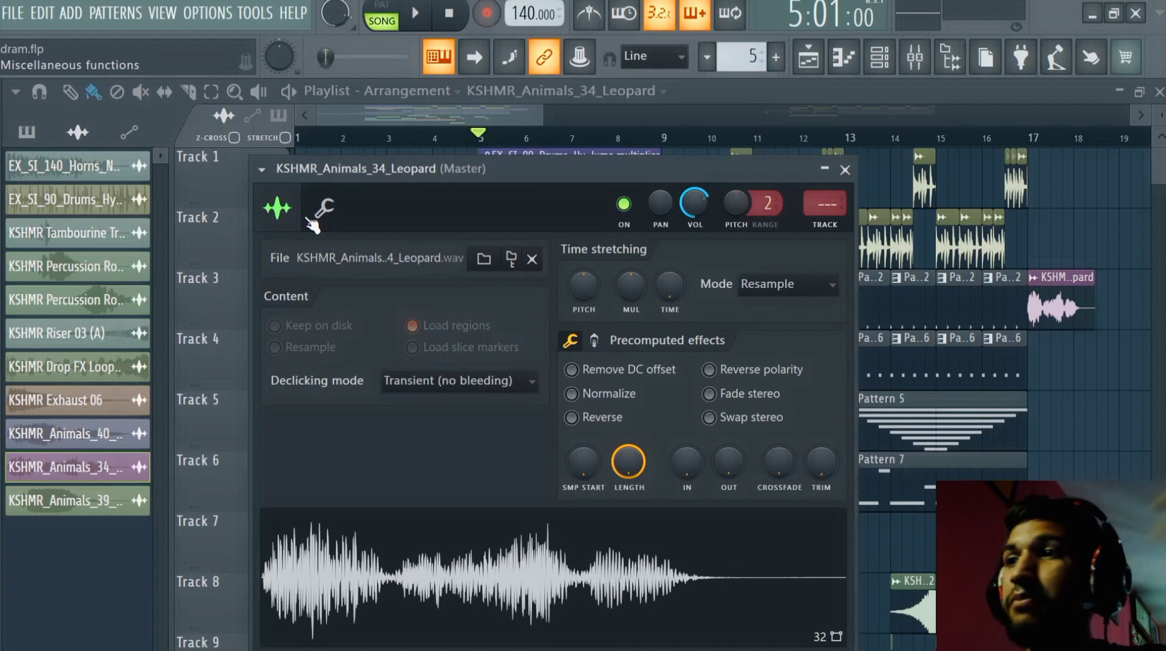
{"action": "left_click", "coordinate": [532, 544]}
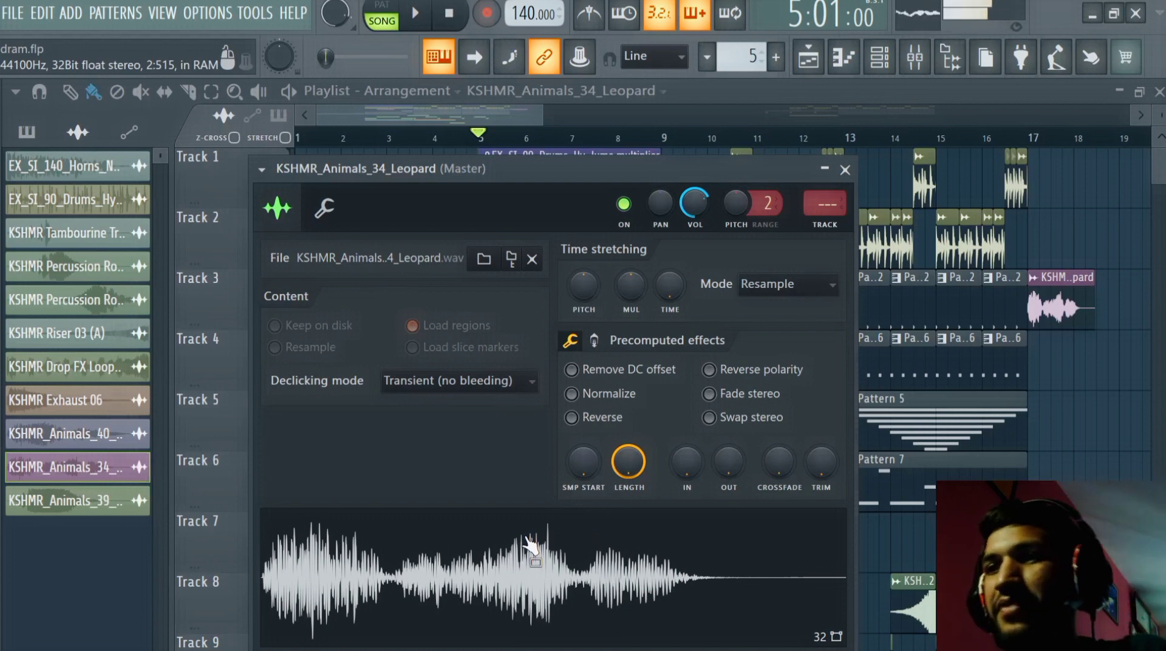
{"action": "left_click", "coordinate": [448, 114]}
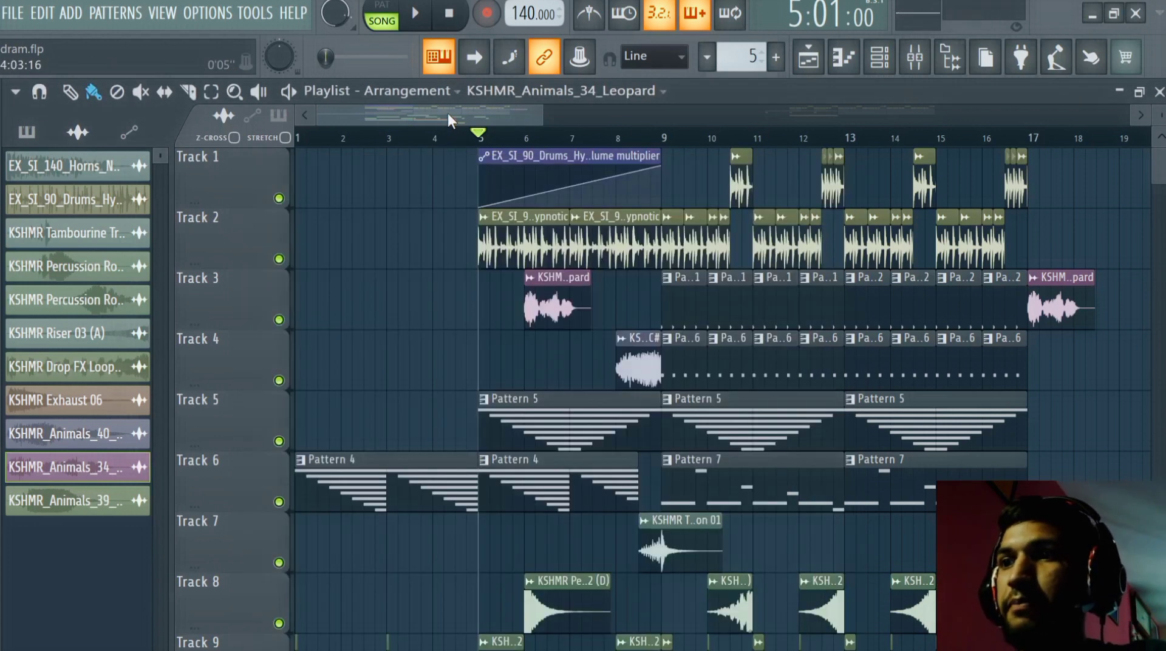
Play the arrangement from bar 5 with all tracks enabled and stop playback
{"action": "scroll", "coordinate": [557, 242], "scroll_direction": "down", "scroll_amount": 3}
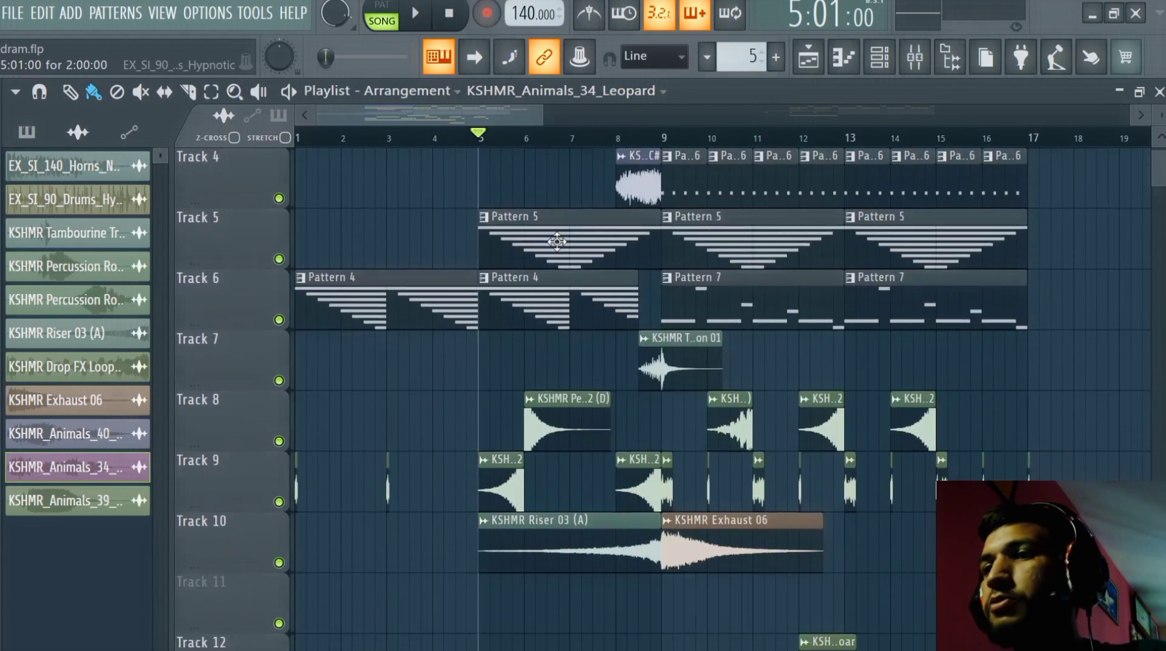
{"action": "scroll", "coordinate": [557, 242], "scroll_direction": "up", "scroll_amount": 1}
{"action": "key", "text": "space"}
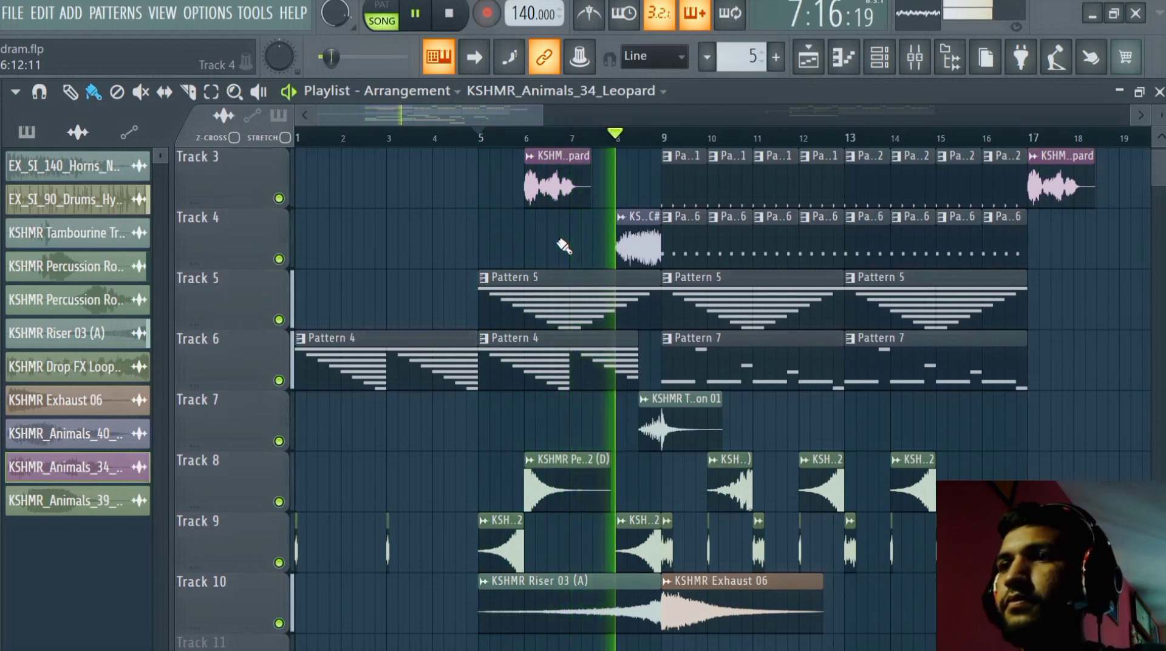
{"action": "key", "text": "space"}
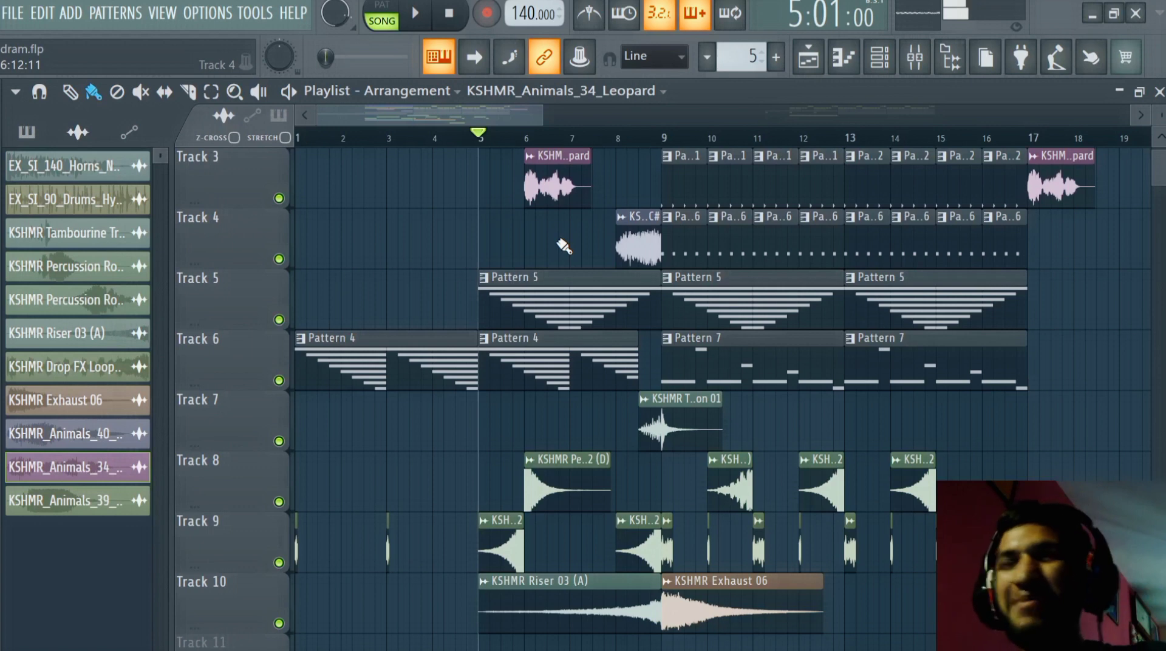
Solo Track 10, play its Riser 03 clip into Exhaust 06 twice from the middle of bar 7, and stop
{"action": "scroll", "coordinate": [529, 579], "scroll_direction": "down", "scroll_amount": 2}
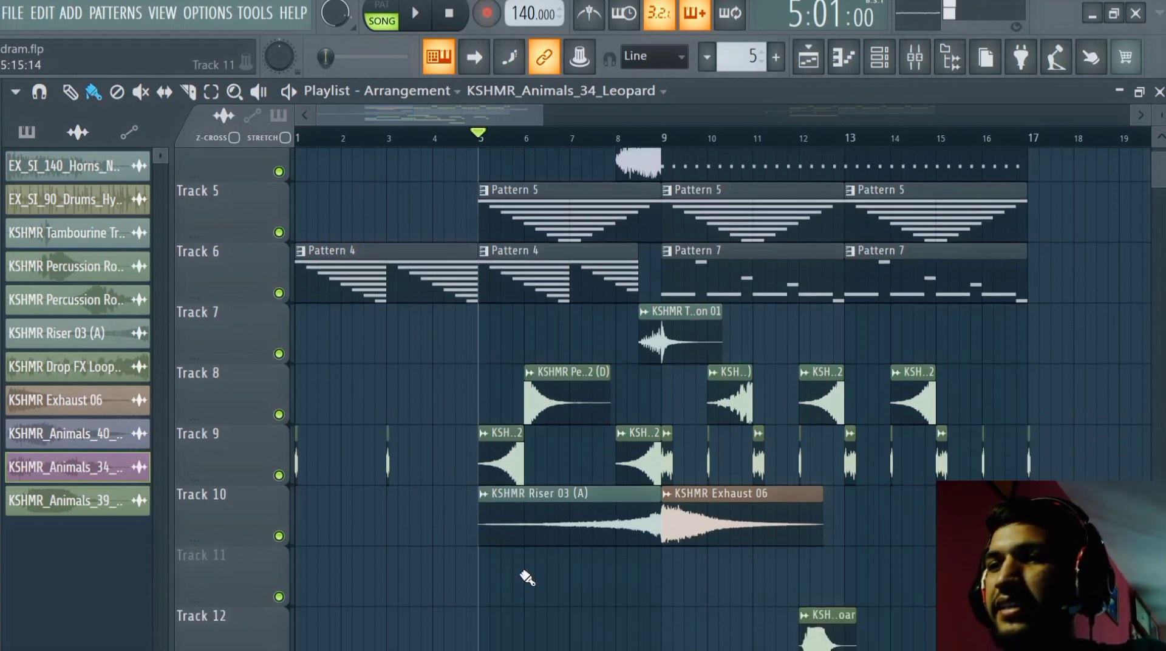
{"action": "left_click", "coordinate": [279, 502], "text": "ctrl"}
{"action": "left_click", "coordinate": [589, 138]}
{"action": "key", "text": "space"}
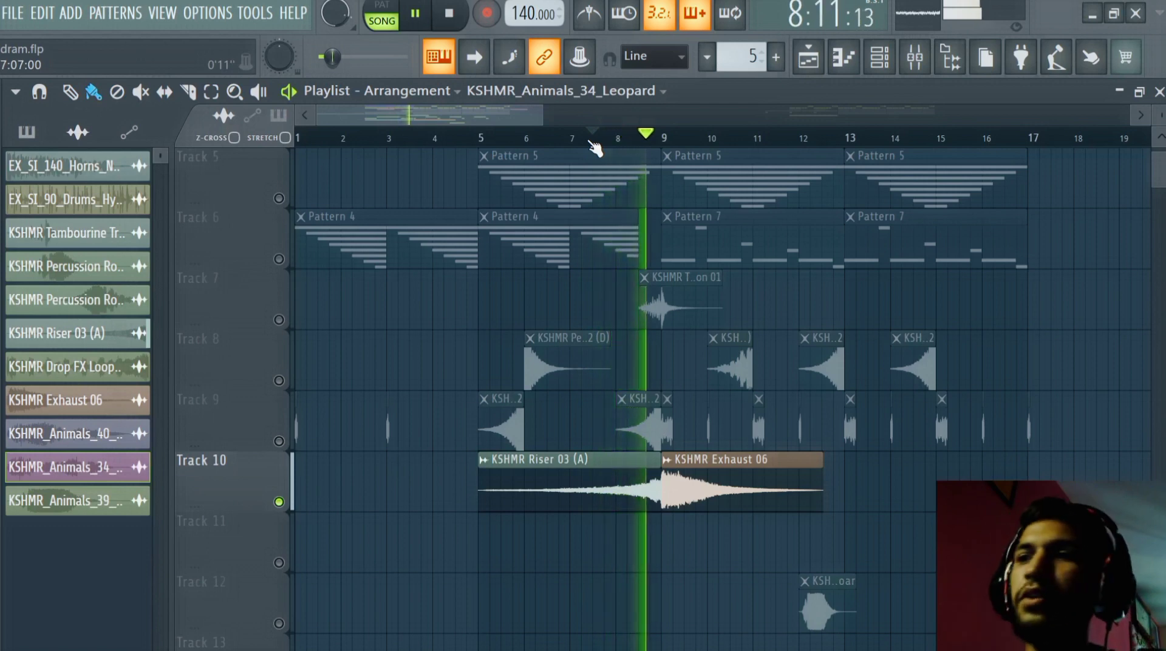
{"action": "key", "text": "space"}
{"action": "key", "text": "space"}
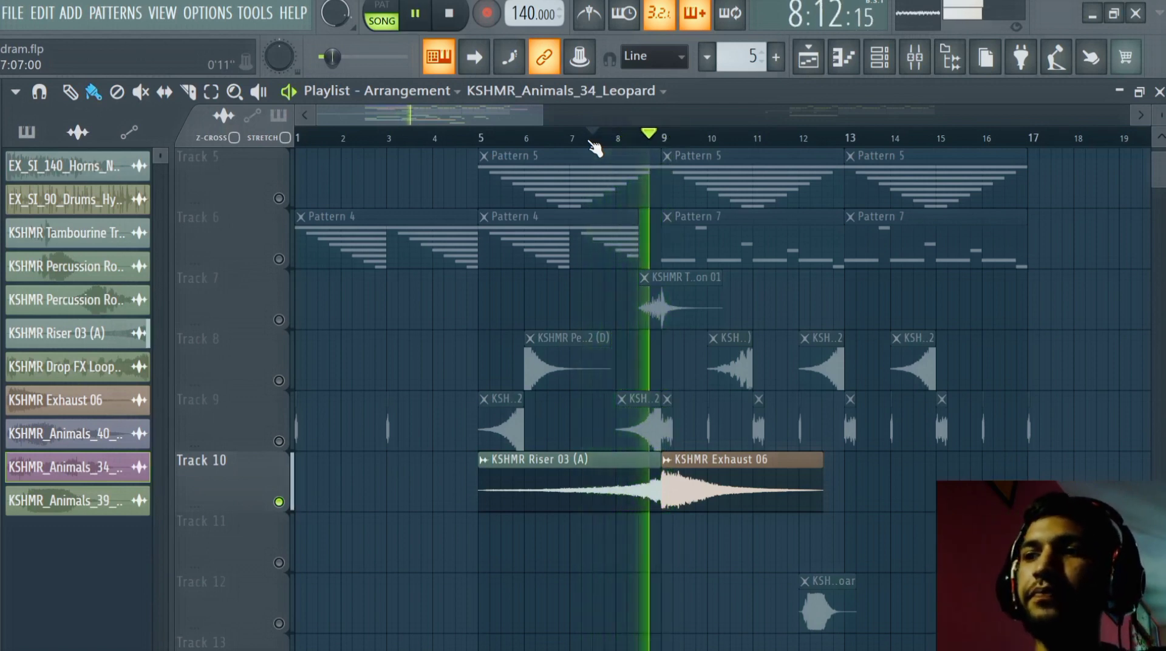
{"action": "key", "text": "space"}
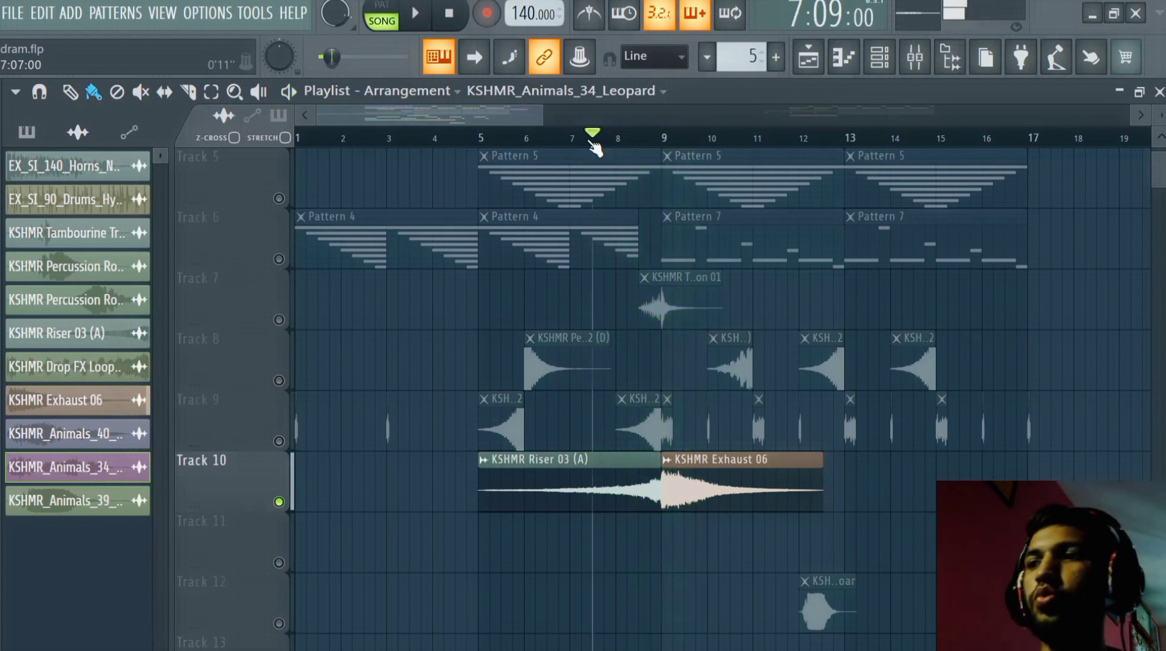
Solo Track 2, play its drum loop from bar 7 and stop playback
{"action": "scroll", "coordinate": [605, 170], "scroll_direction": "up", "scroll_amount": 4}
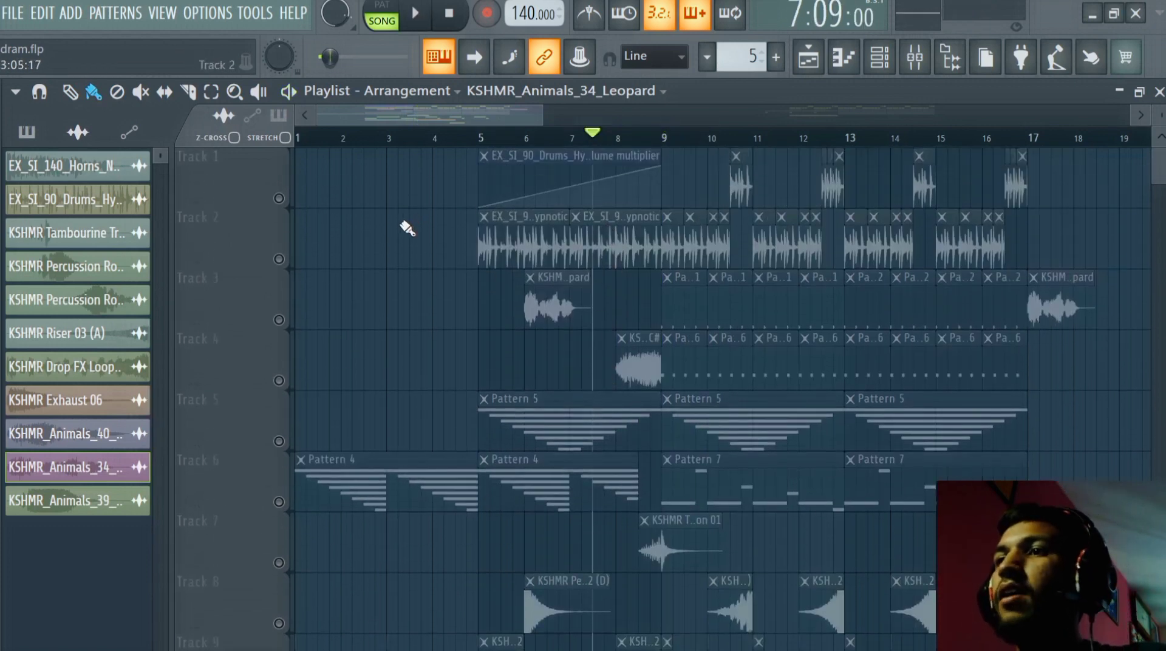
{"action": "left_click", "coordinate": [279, 258]}
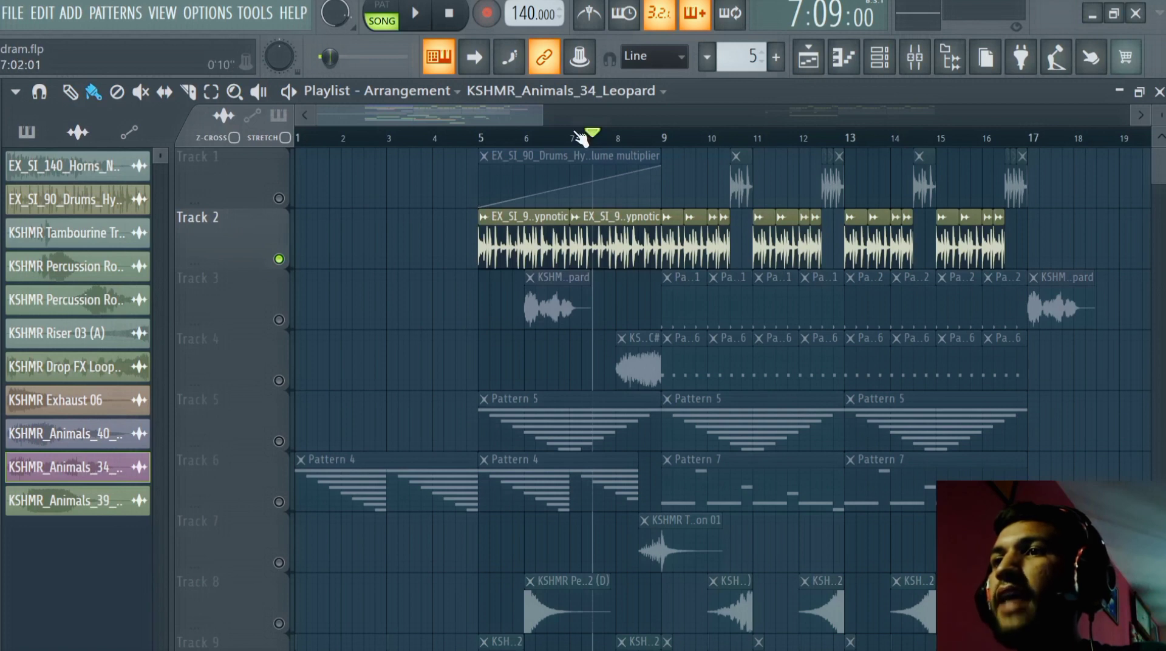
{"action": "key", "text": "space"}
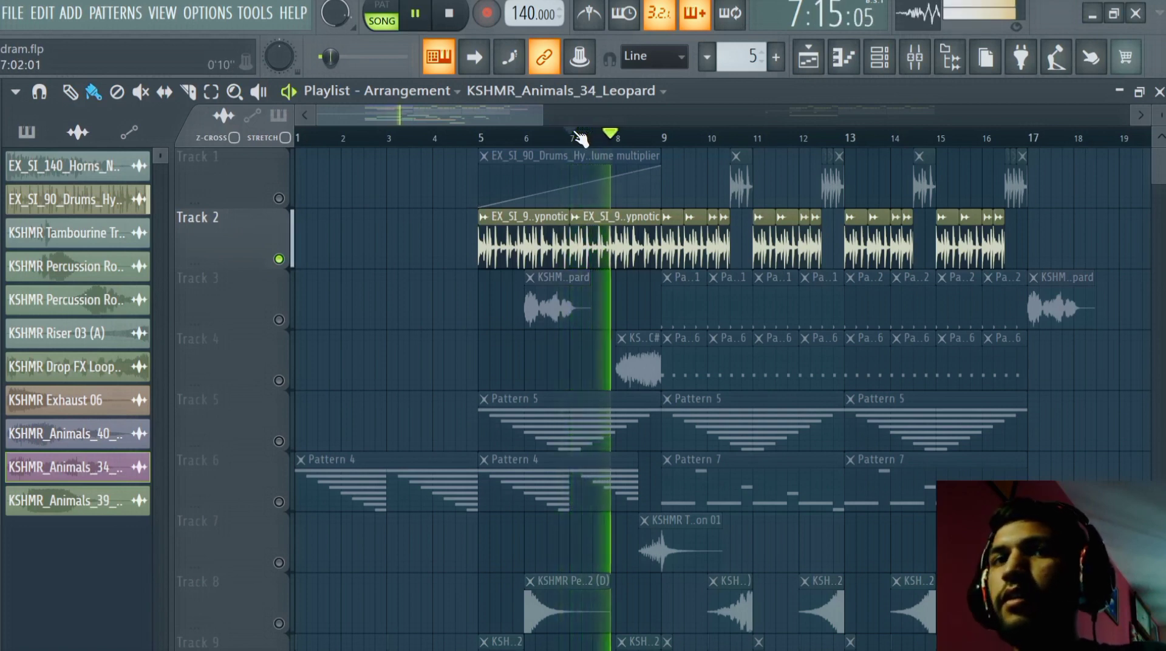
{"action": "key", "text": "space"}
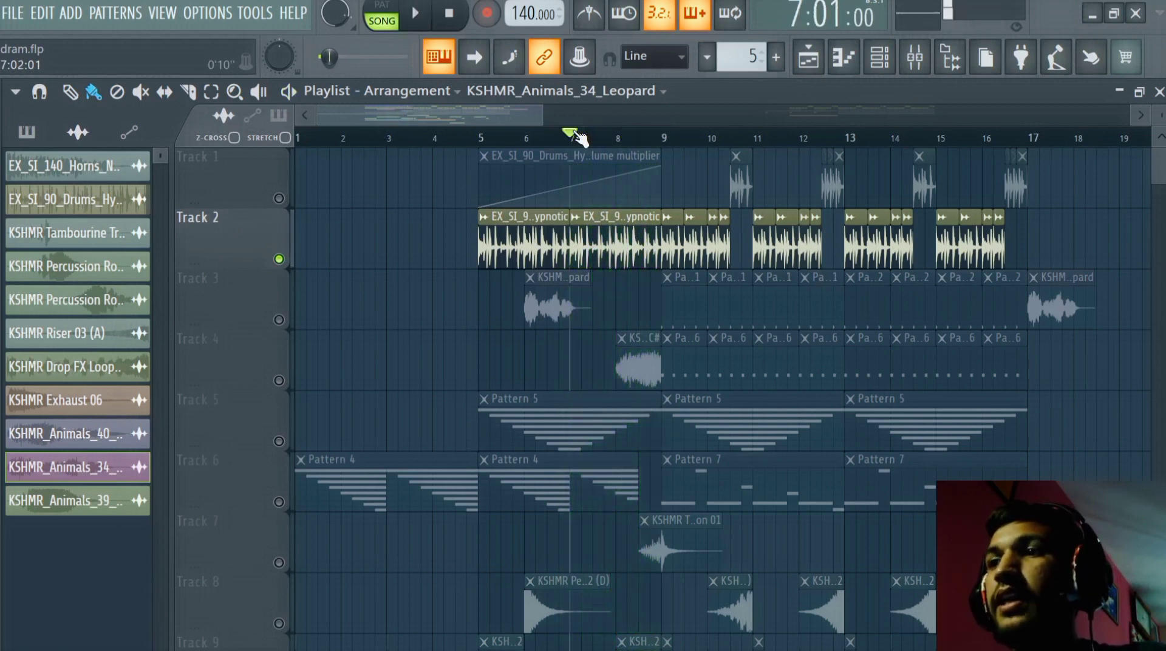
Move the playback position to bar 9, play Track 2's chopped drum section and stop
{"action": "left_click_drag", "start_coordinate": [580, 138], "coordinate": [670, 146]}
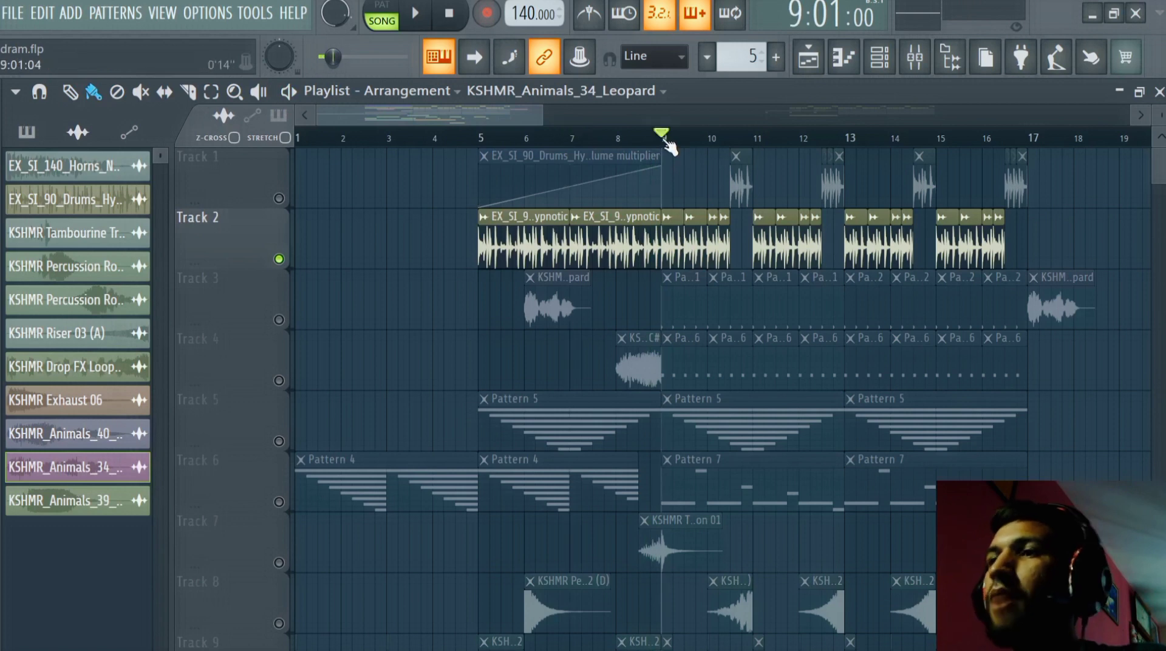
{"action": "key", "text": "space"}
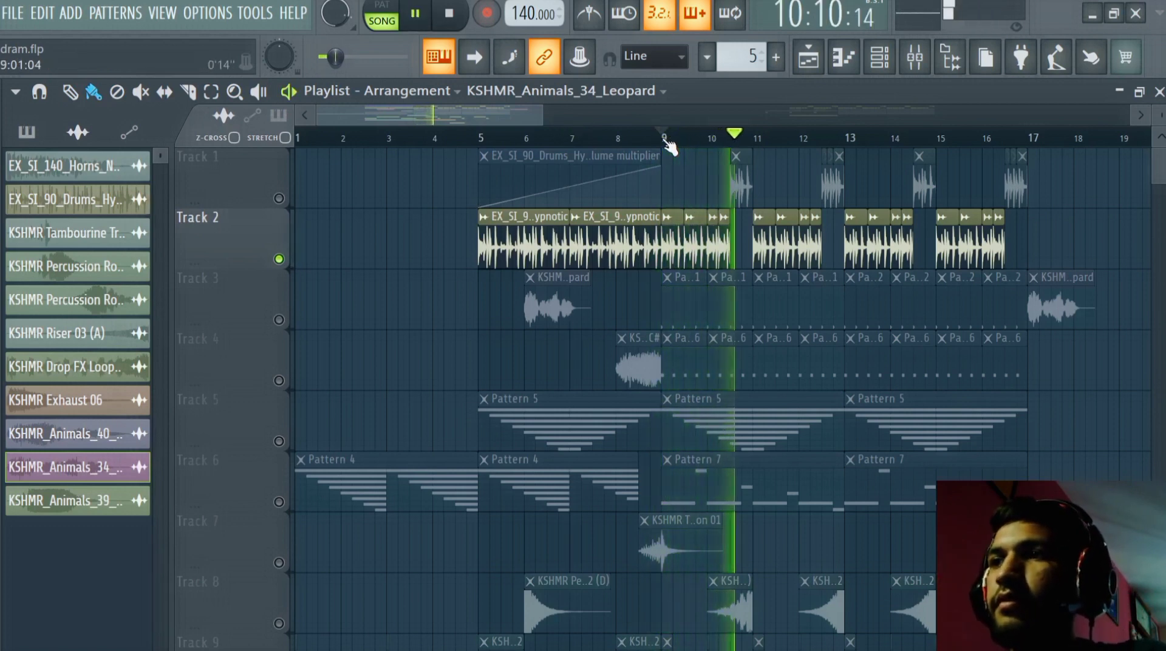
{"action": "key", "text": "space"}
Enable Tracks 3 and 1 alongside Track 2, play the combined section from bar 9 and stop playback
{"action": "left_click", "coordinate": [279, 320]}
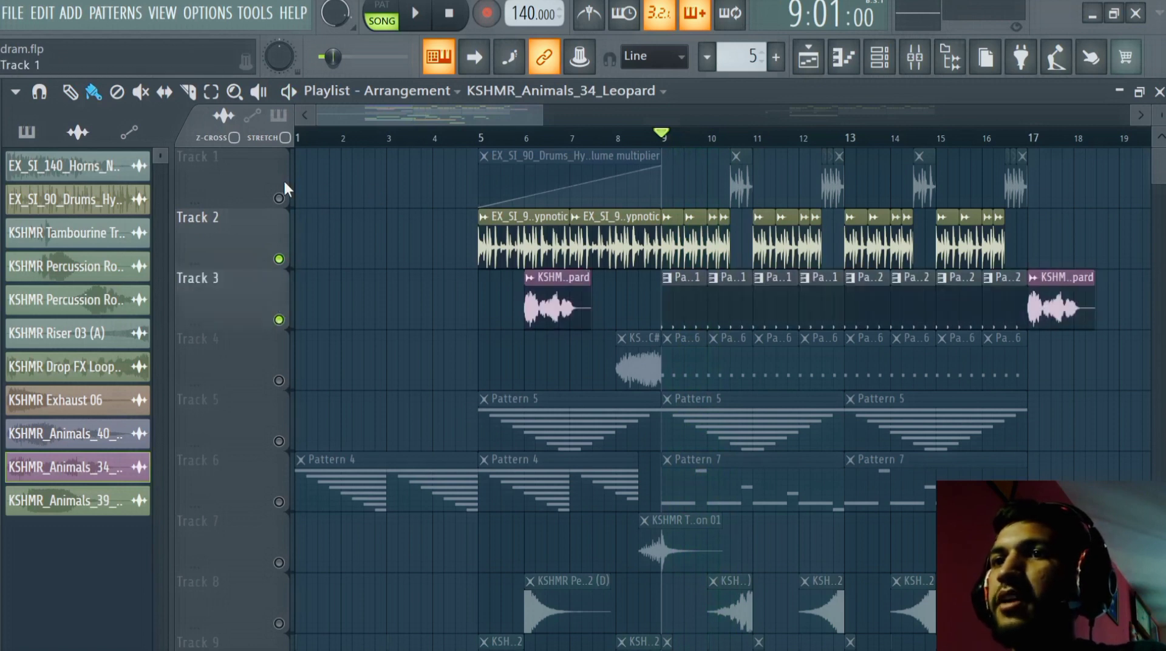
{"action": "left_click", "coordinate": [279, 198]}
{"action": "key", "text": "space"}
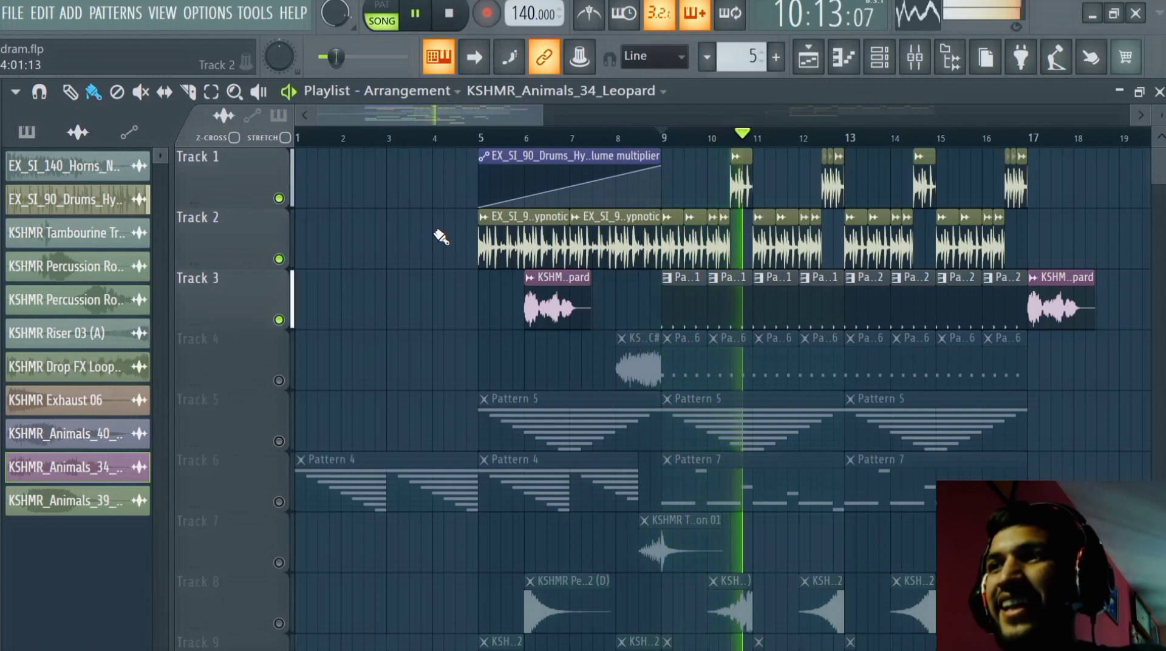
{"action": "key", "text": "space"}
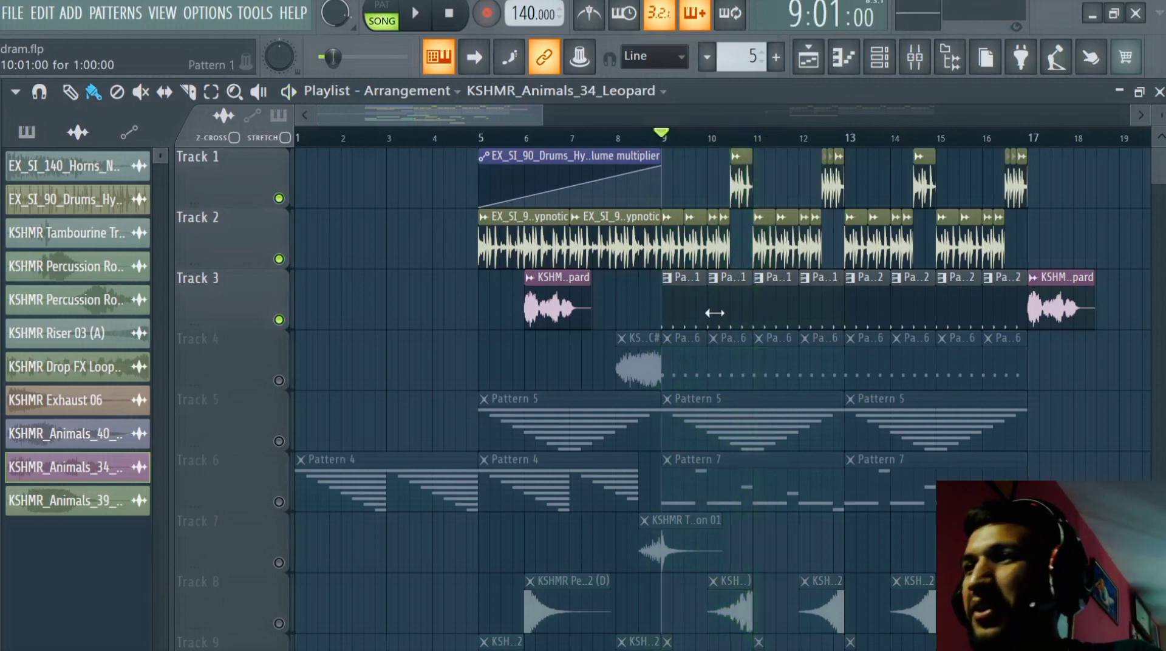
Select Pattern 1 from Track 3, switch to pattern mode and play it with the channel rack open
{"action": "left_click", "coordinate": [695, 300]}
{"action": "left_click", "coordinate": [382, 7]}
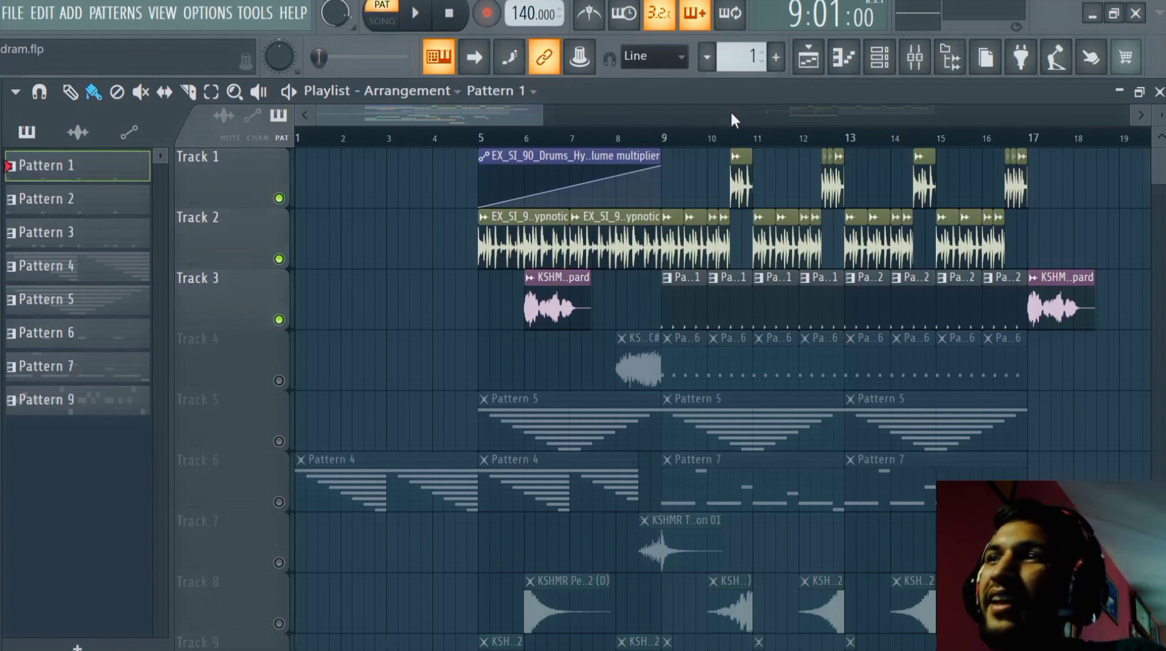
{"action": "left_click", "coordinate": [879, 58]}
{"action": "key", "text": "space"}
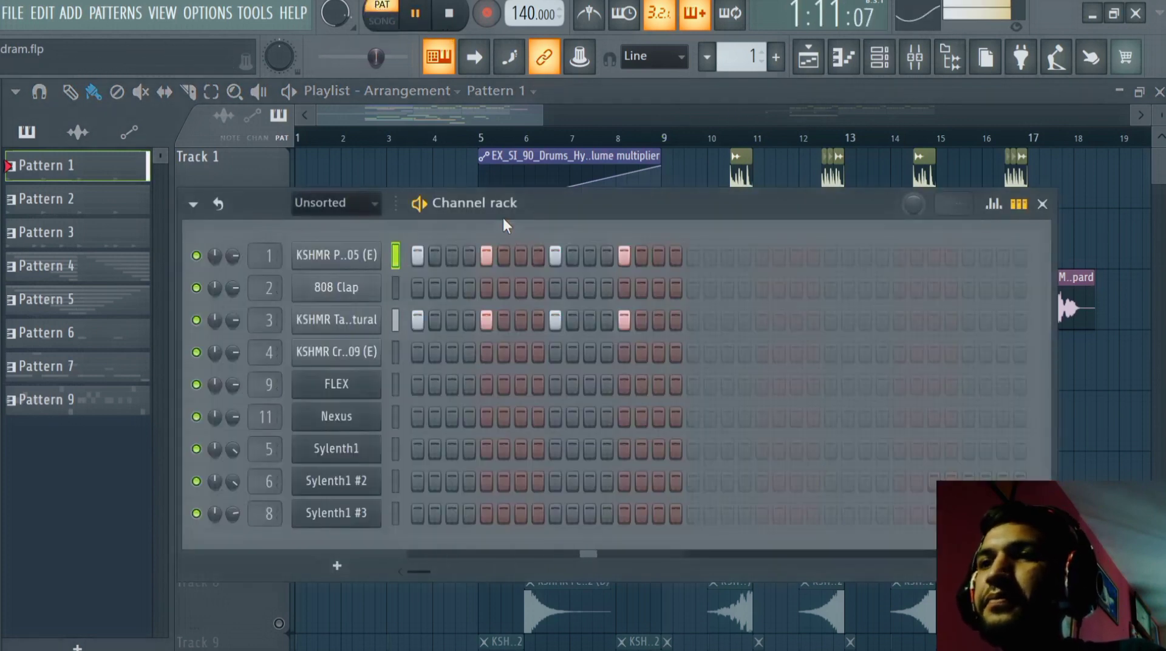
Inspect the KSHMR Punchy Kick 05 (E) channel's sample settings and waveform, and close its window
{"action": "left_click", "coordinate": [336, 256]}
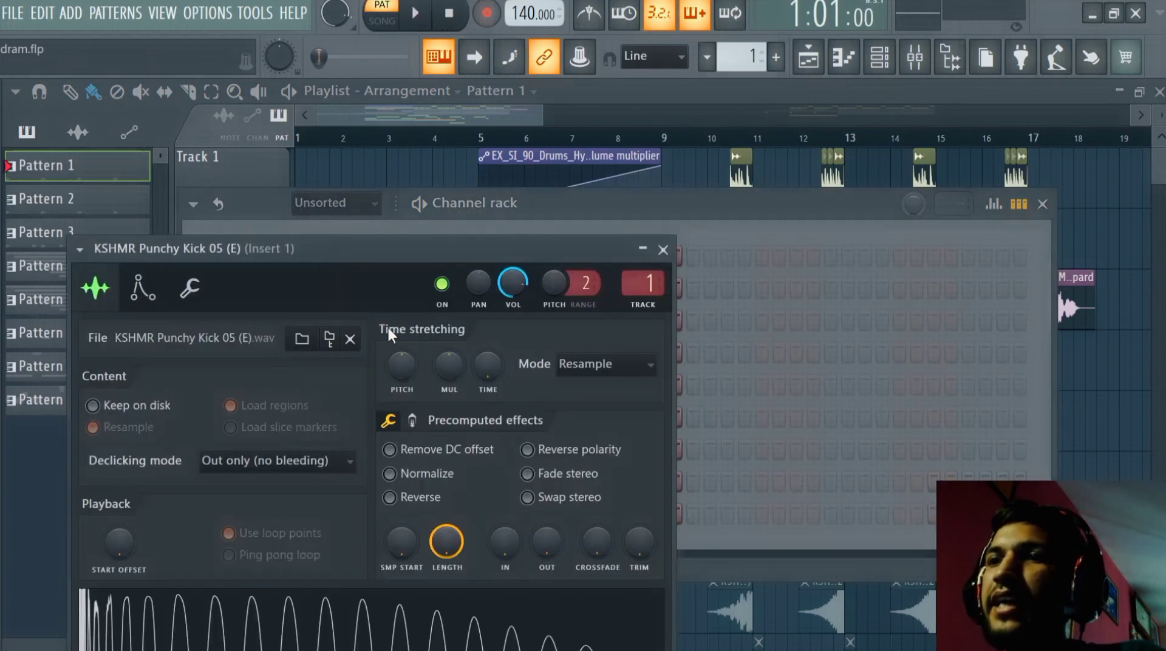
{"action": "left_click_drag", "start_coordinate": [393, 251], "coordinate": [592, 107]}
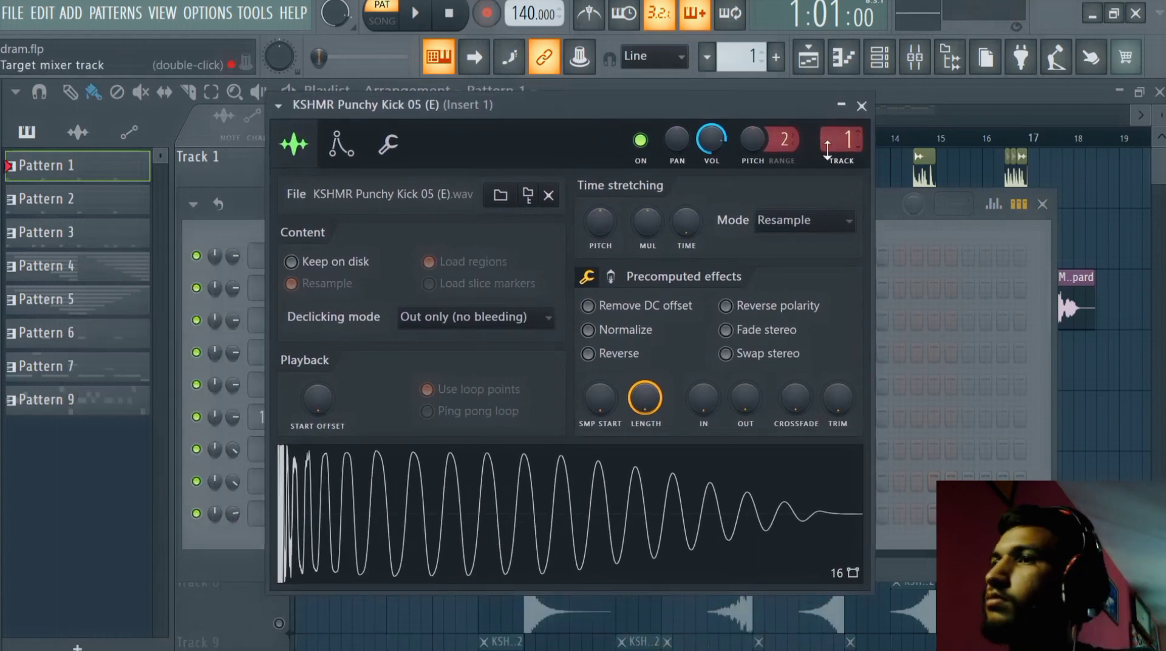
{"action": "left_click", "coordinate": [862, 106]}
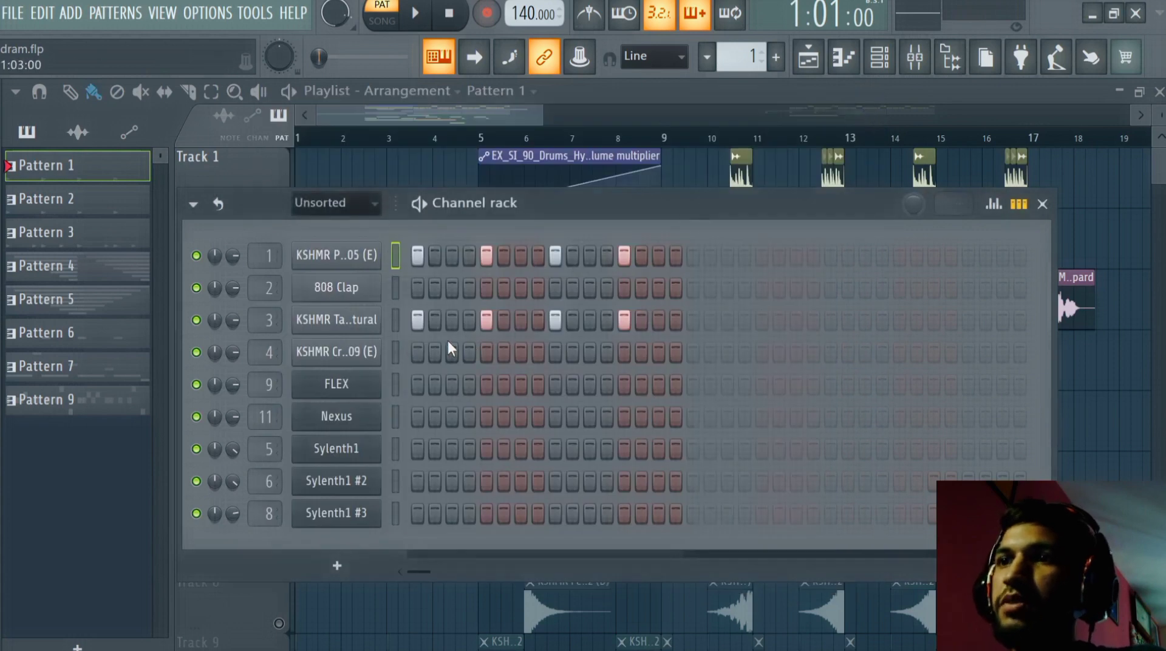
Inspect the KSHMR Tambourine 02 - Natural channel's sample settings and waveform, and close its window
{"action": "left_click", "coordinate": [353, 317]}
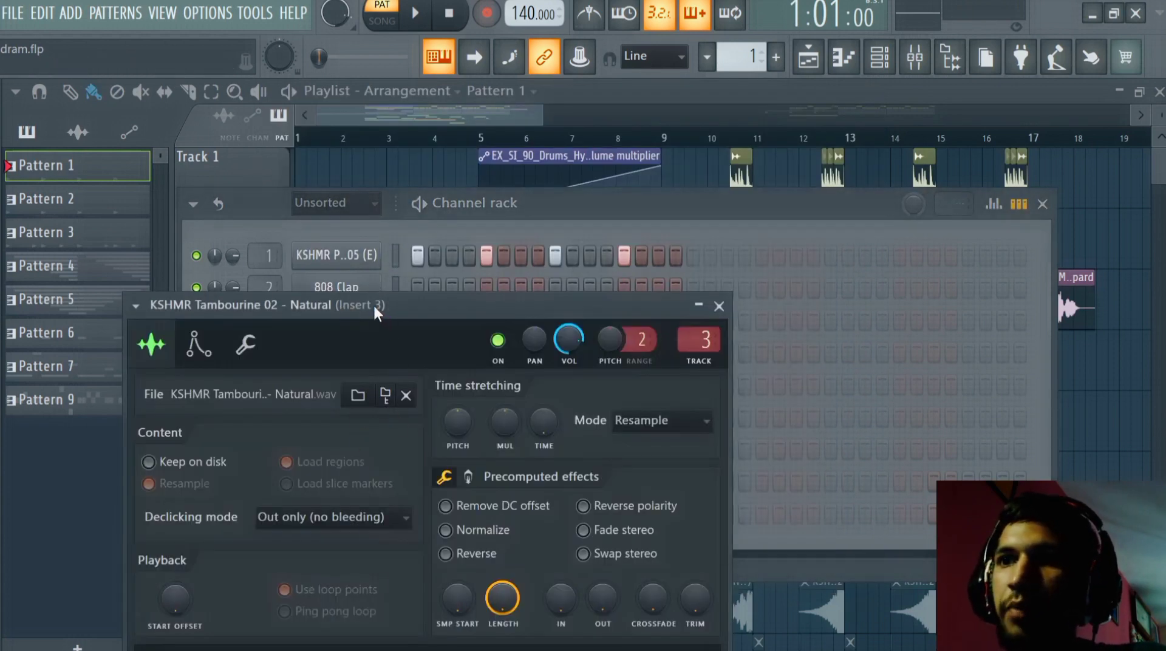
{"action": "left_click_drag", "start_coordinate": [373, 303], "coordinate": [494, 114]}
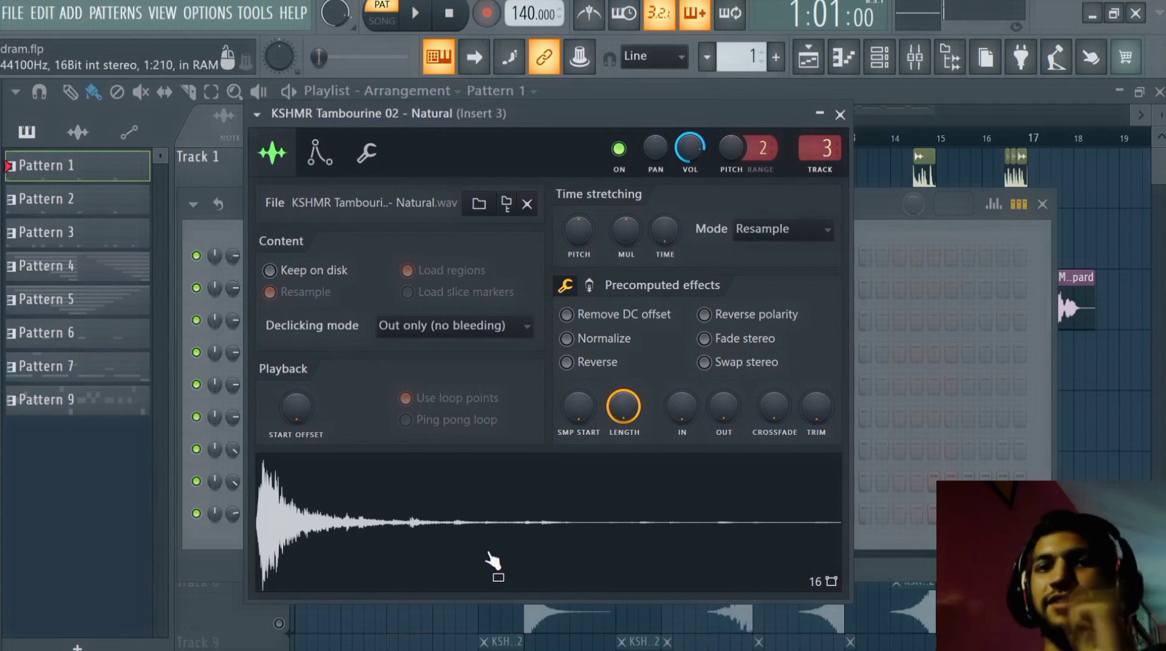
{"action": "left_click", "coordinate": [840, 114]}
Play Pattern 1's kick and tambourine steps, stop playback and close the channel rack
{"action": "key", "text": "space"}
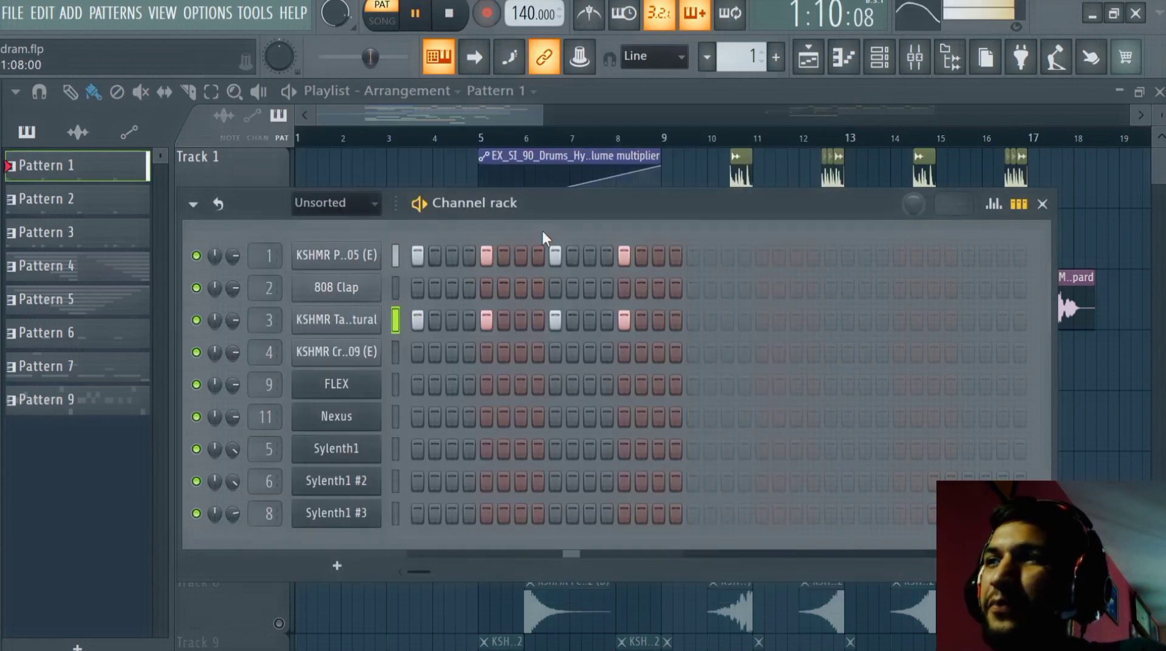
{"action": "key", "text": "space"}
{"action": "key", "text": "F6"}
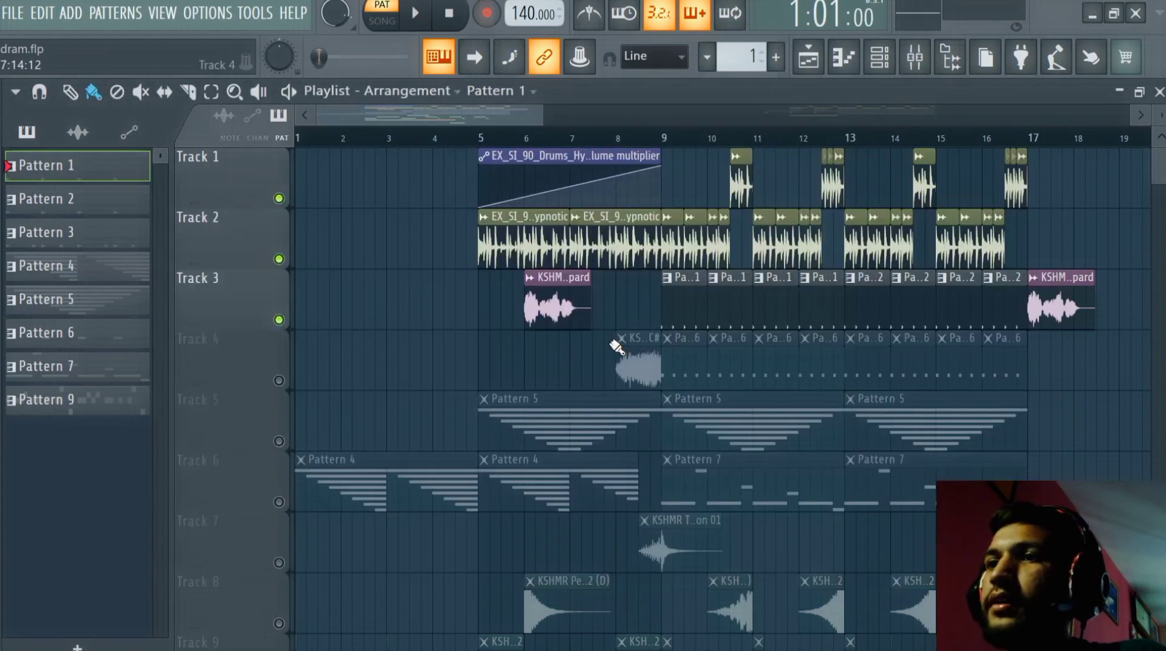
Solo Track 4, switch to song mode, play its Pattern 6 clips from bar 9 and stop
{"action": "left_click", "coordinate": [279, 381], "text": "ctrl"}
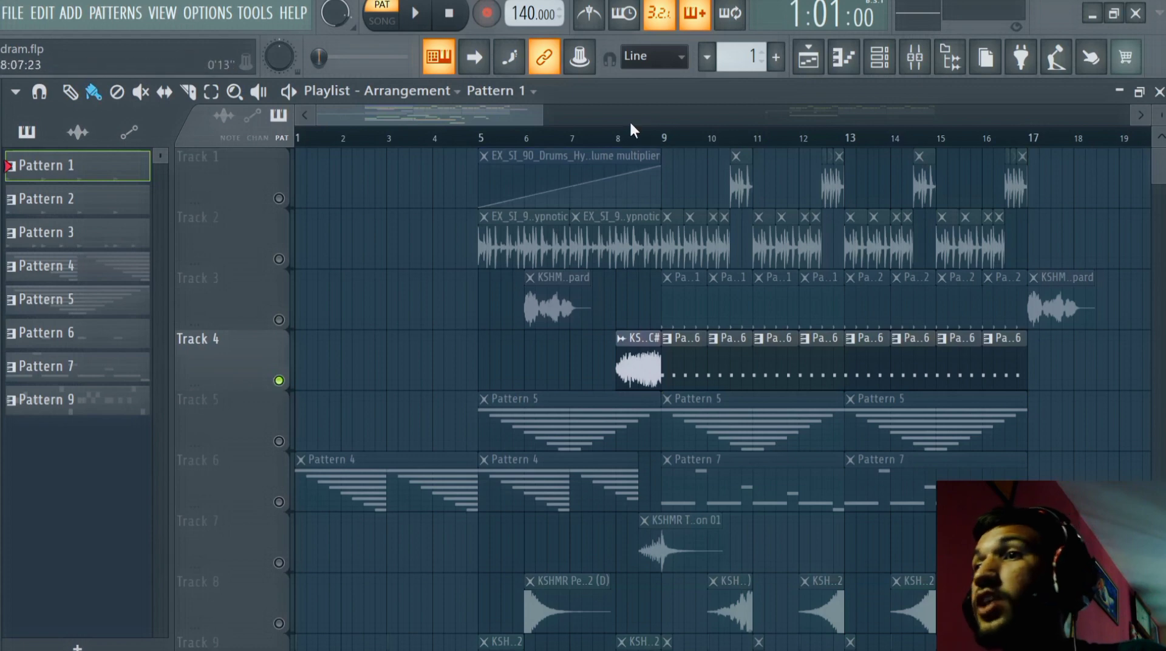
{"action": "key", "text": "l"}
{"action": "left_click", "coordinate": [664, 140]}
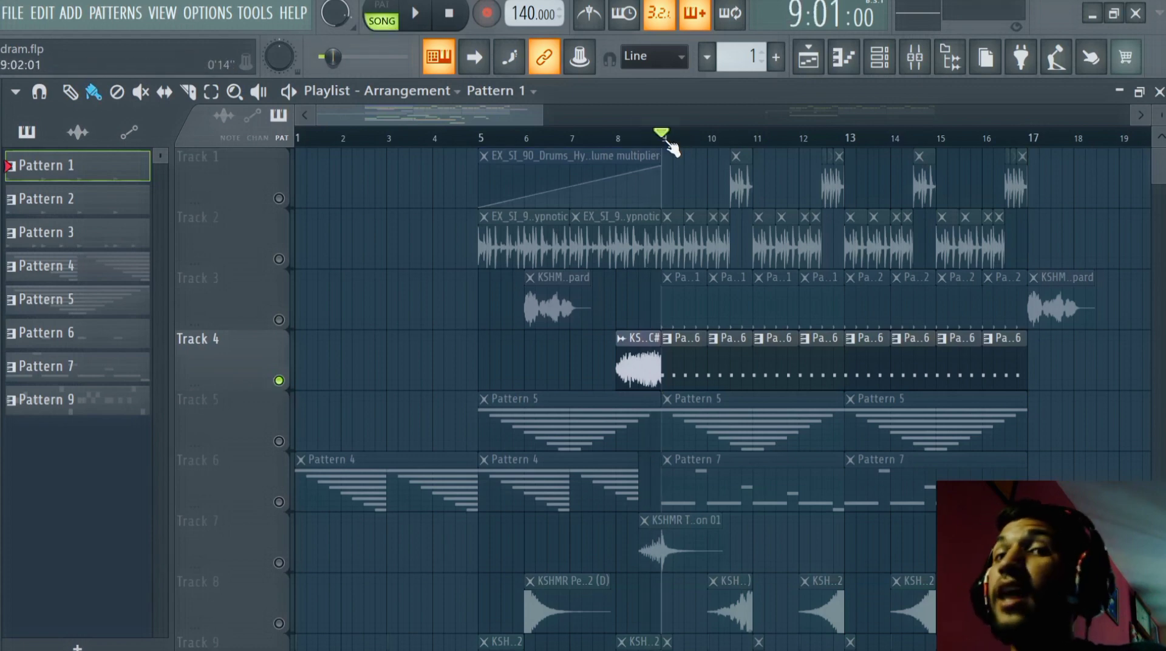
{"action": "key", "text": "space"}
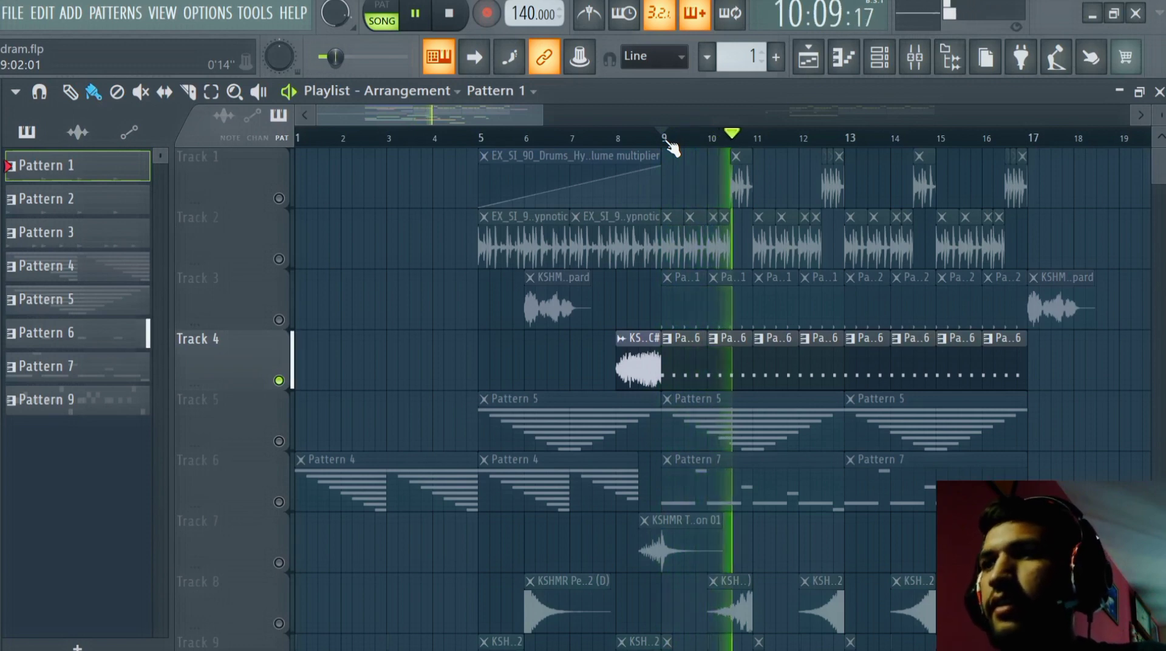
{"action": "key", "text": "space"}
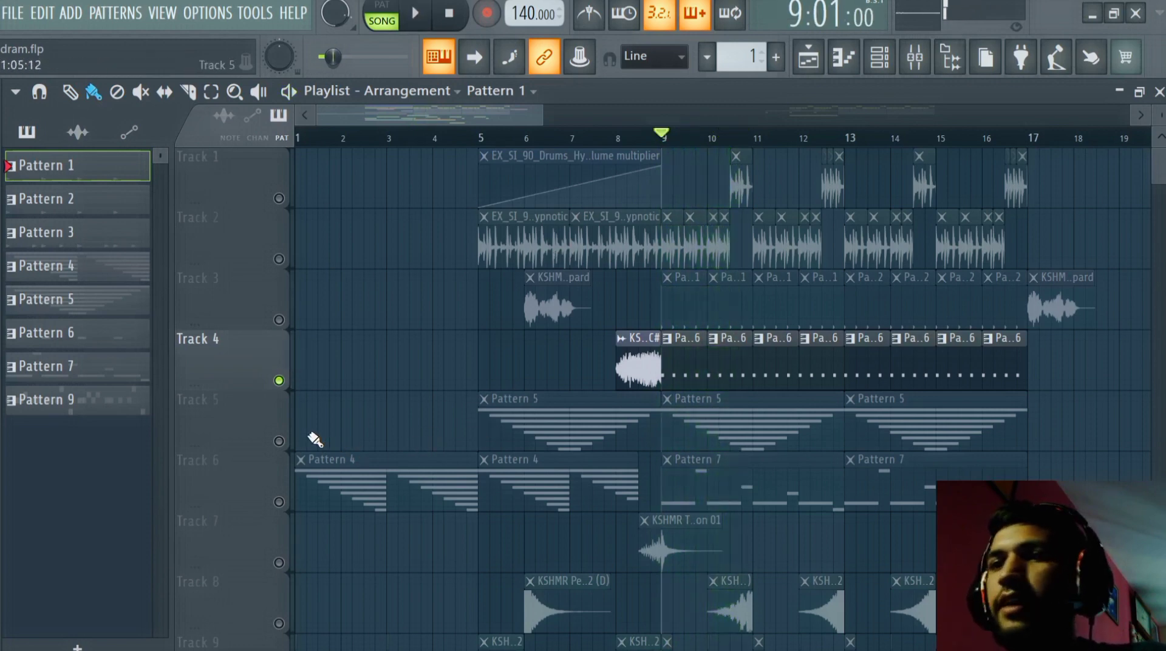
Solo Track 5, play its Pattern 5 clip from bar 9 and stop playback
{"action": "left_click", "coordinate": [278, 441], "text": "ctrl"}
{"action": "key", "text": "space"}
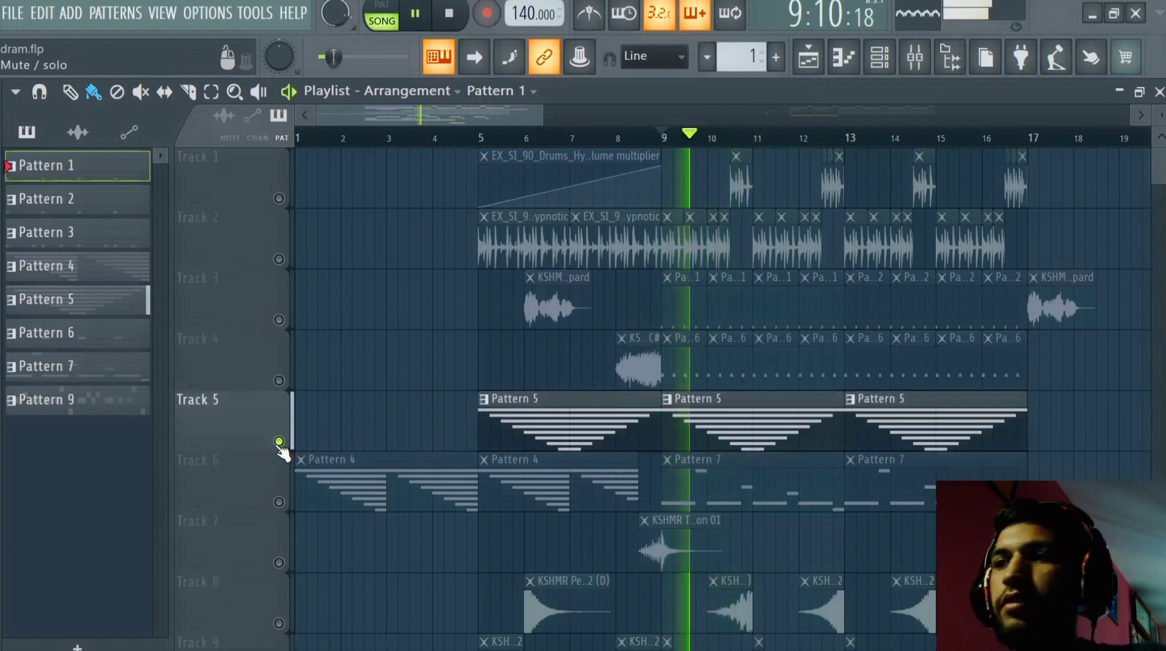
{"action": "key", "text": "space"}
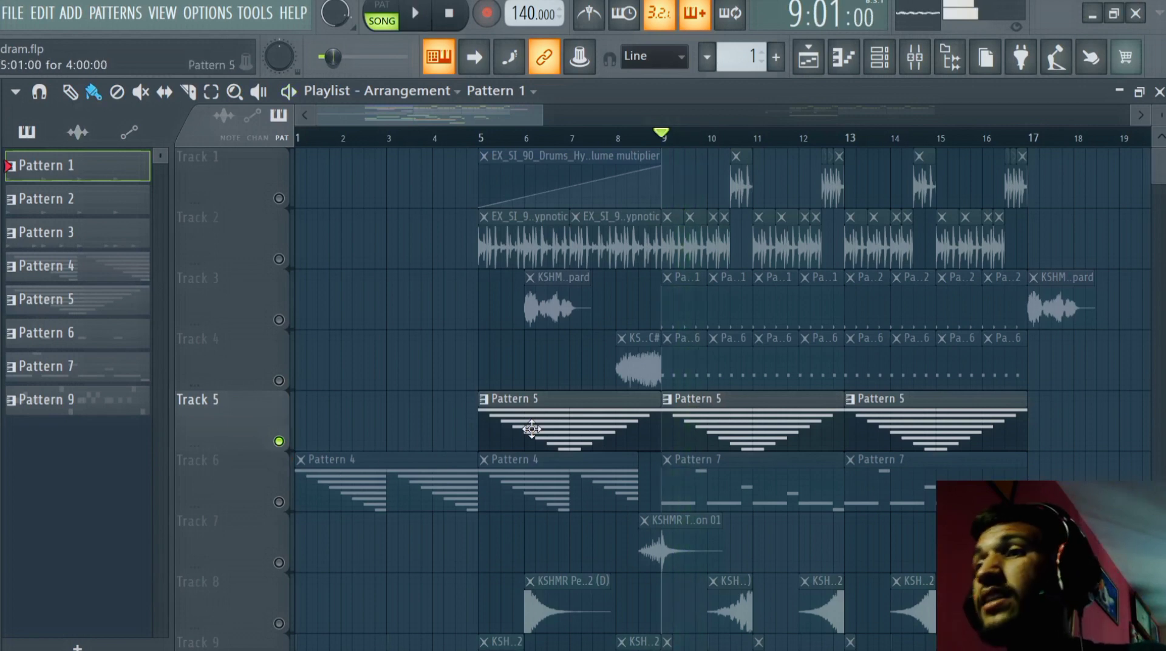
Solo Track 6, play its Pattern 7 clip in song mode from bar 9 and stop playback
{"action": "scroll", "coordinate": [702, 329], "scroll_direction": "down", "scroll_amount": 2}
{"action": "left_click", "coordinate": [693, 389]}
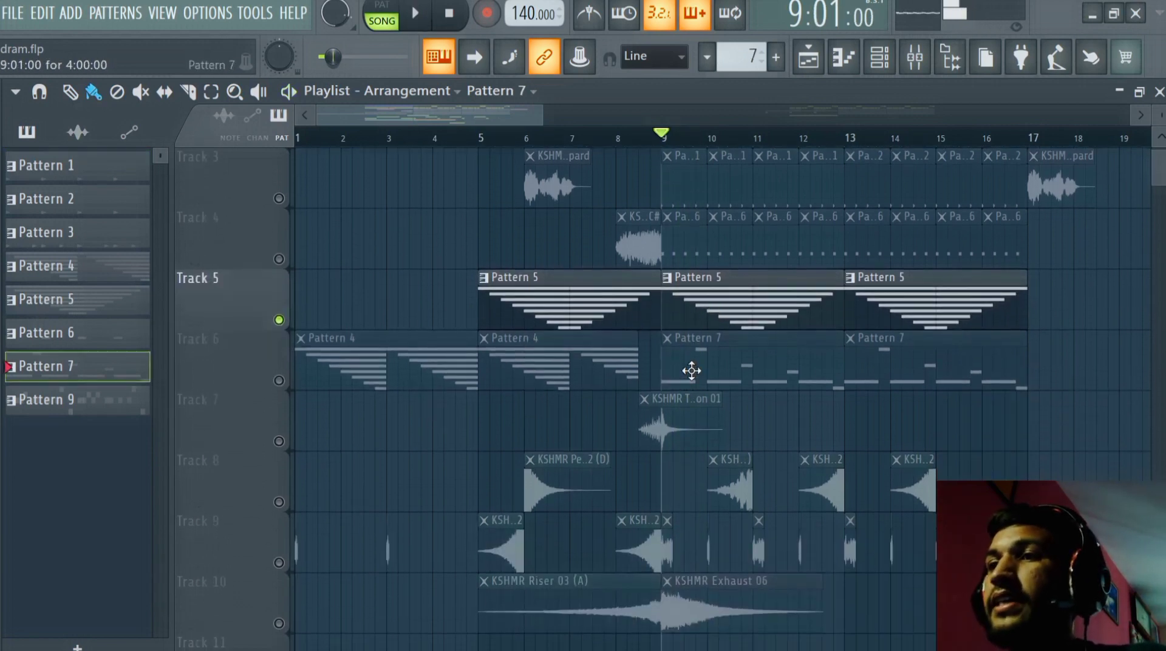
{"action": "left_click", "coordinate": [382, 12]}
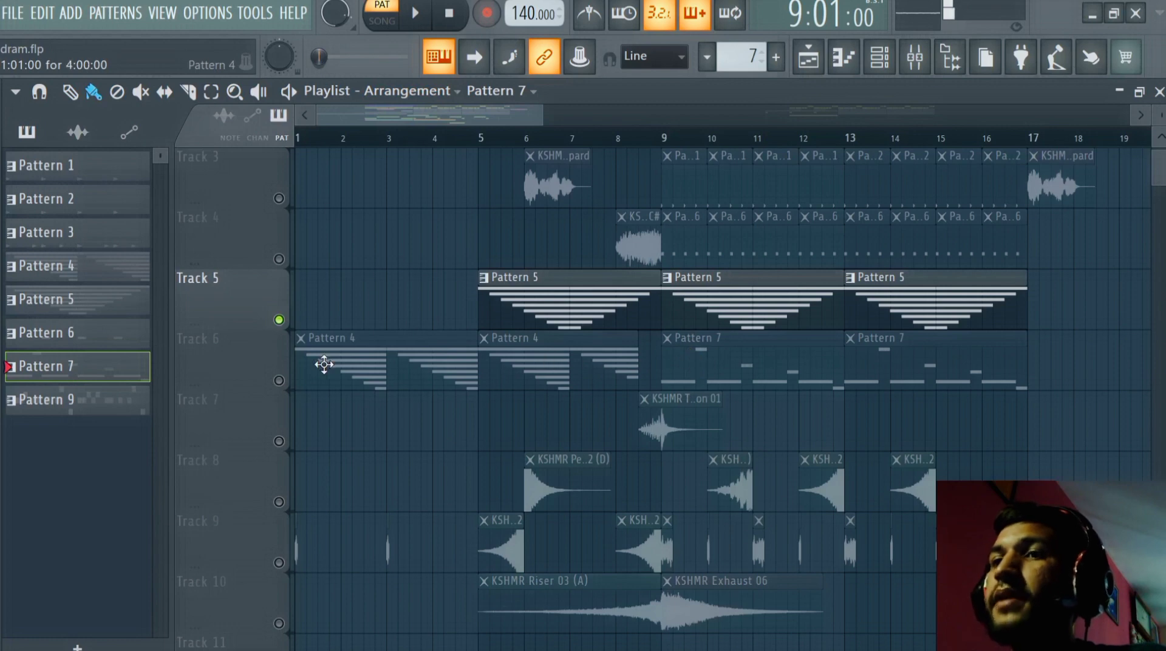
{"action": "right_click", "coordinate": [279, 380]}
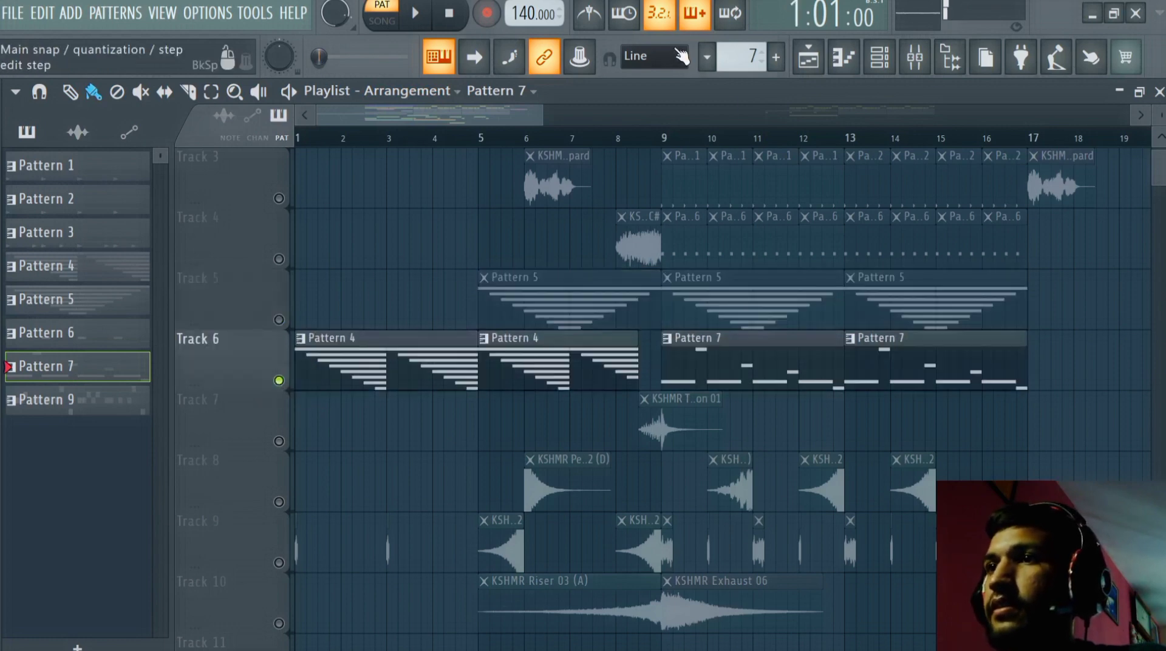
{"action": "left_click", "coordinate": [664, 139]}
{"action": "key", "text": "space"}
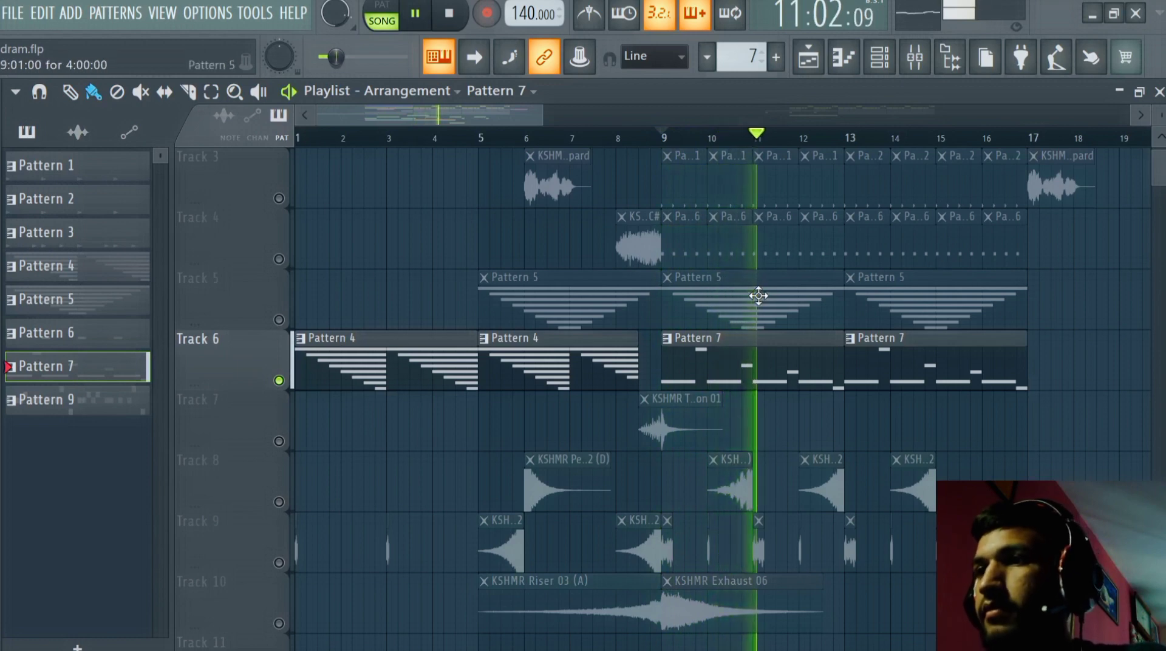
{"action": "scroll", "coordinate": [758, 296], "scroll_direction": "up", "scroll_amount": 1}
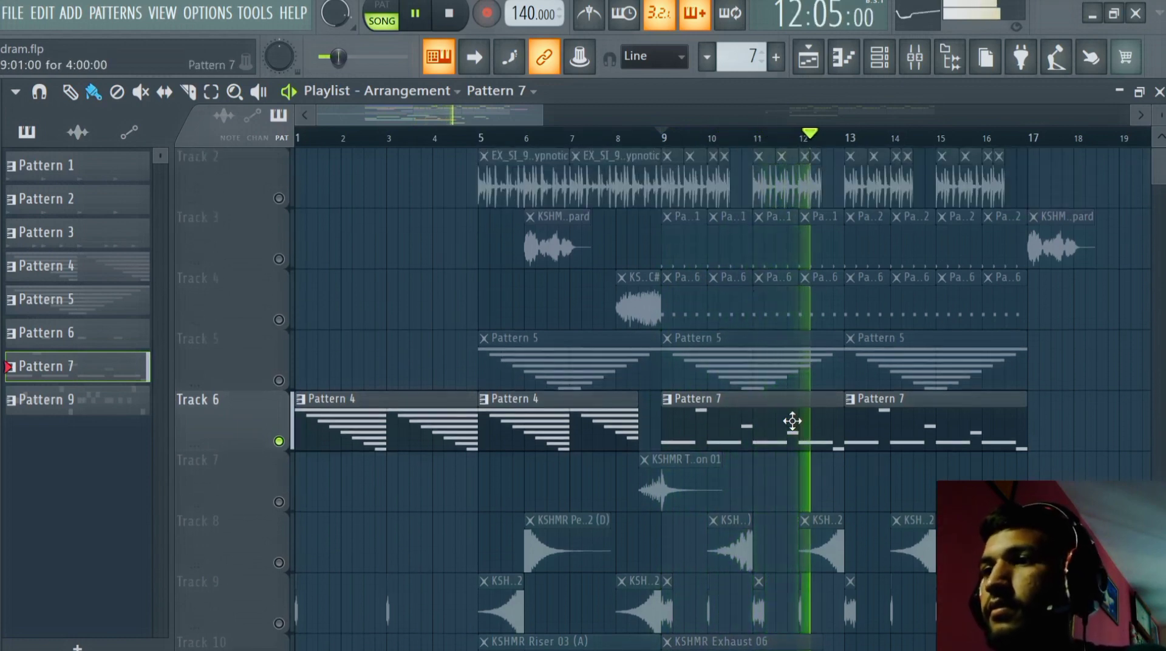
{"action": "key", "text": "space"}
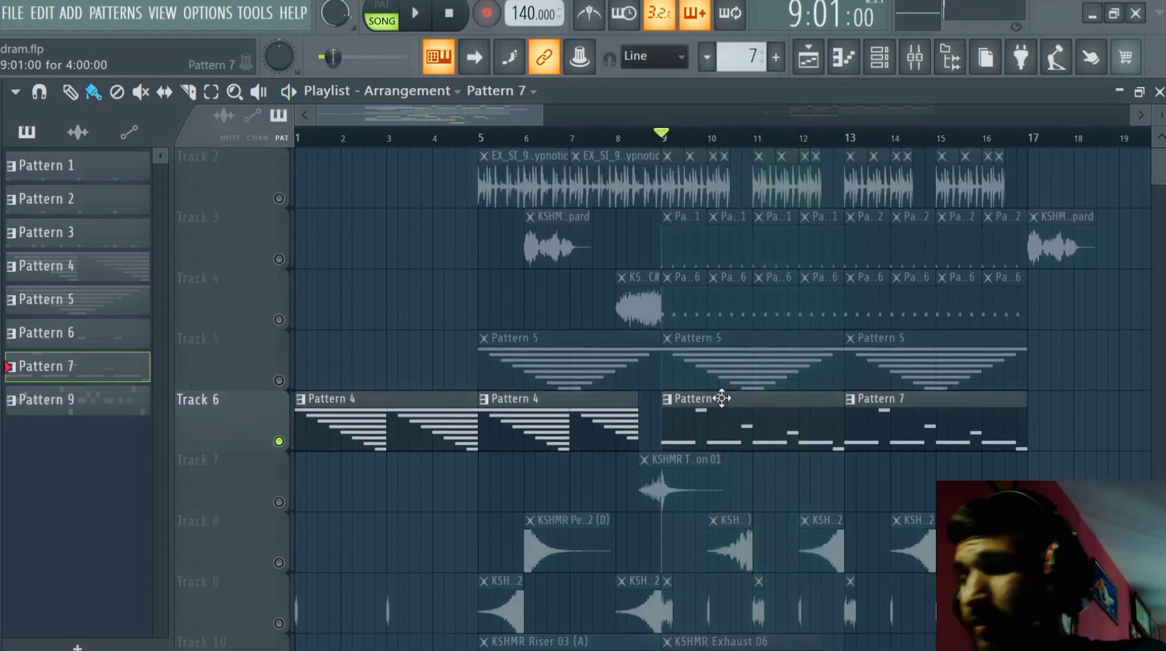
Open Pattern 5's FLEX notes in the piano roll, examine the slide notes from bar 1 and audition E5
{"action": "double_click", "coordinate": [720, 360]}
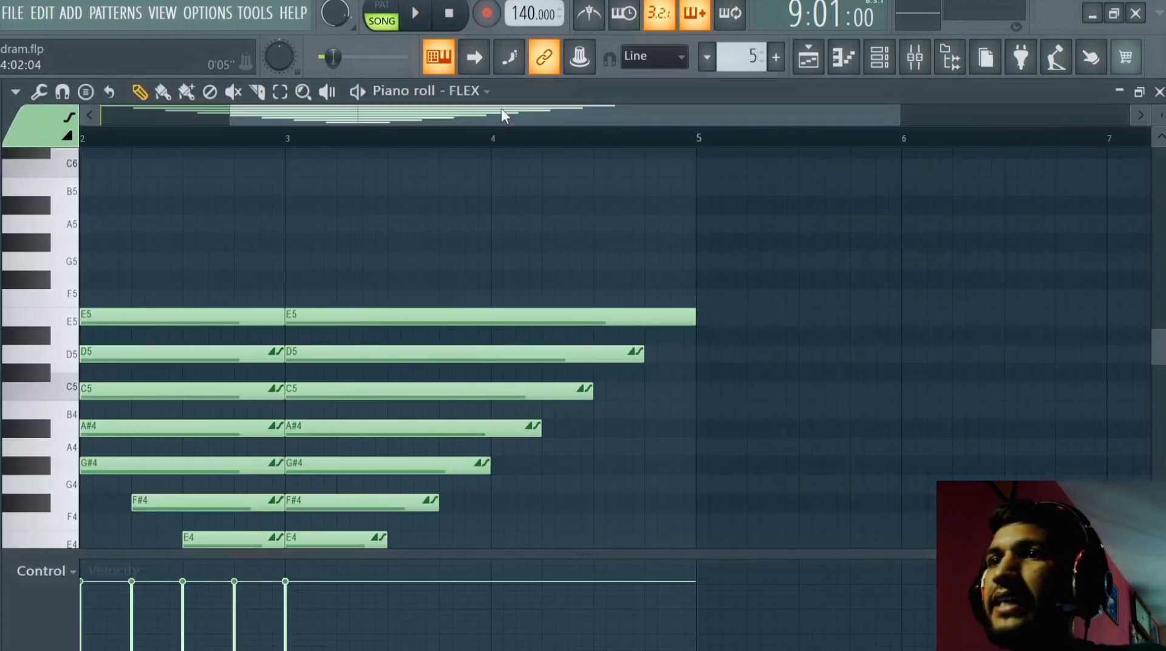
{"action": "left_click_drag", "start_coordinate": [500, 108], "coordinate": [215, 157]}
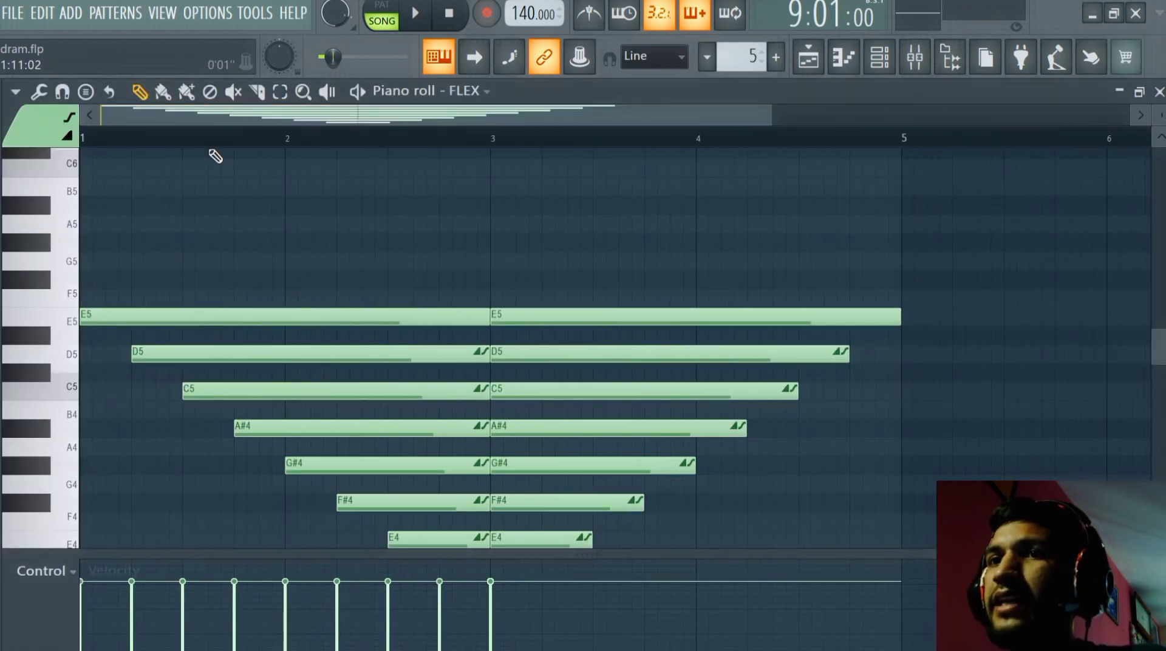
{"action": "scroll", "coordinate": [458, 248], "scroll_direction": "down", "scroll_amount": 3}
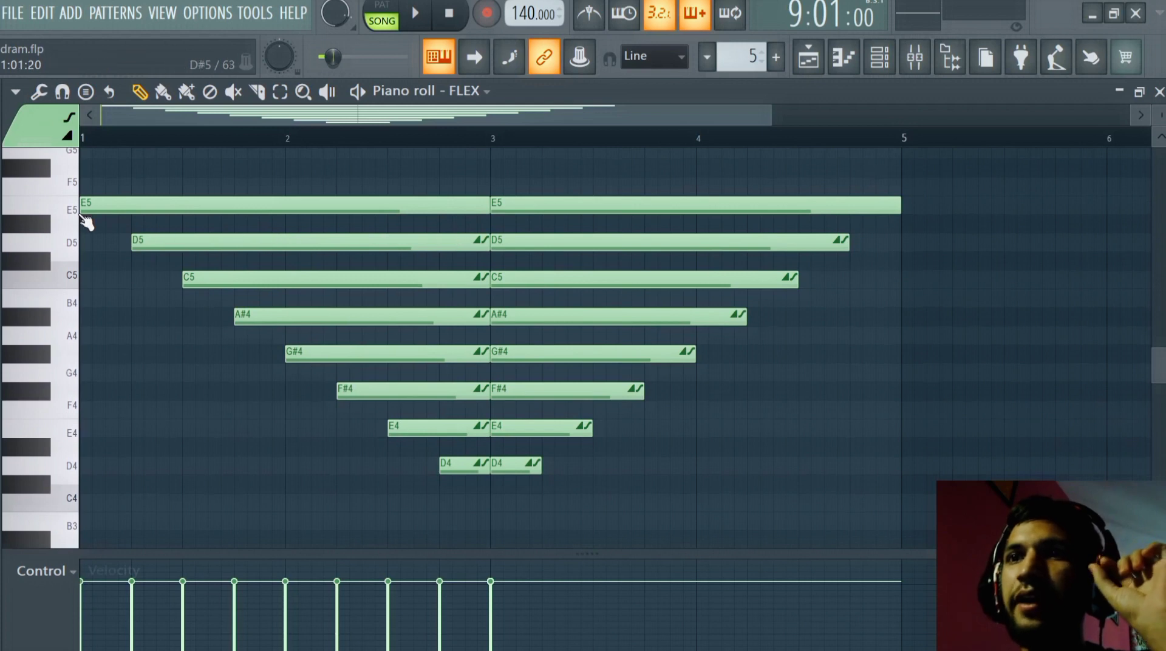
{"action": "left_click", "coordinate": [70, 210]}
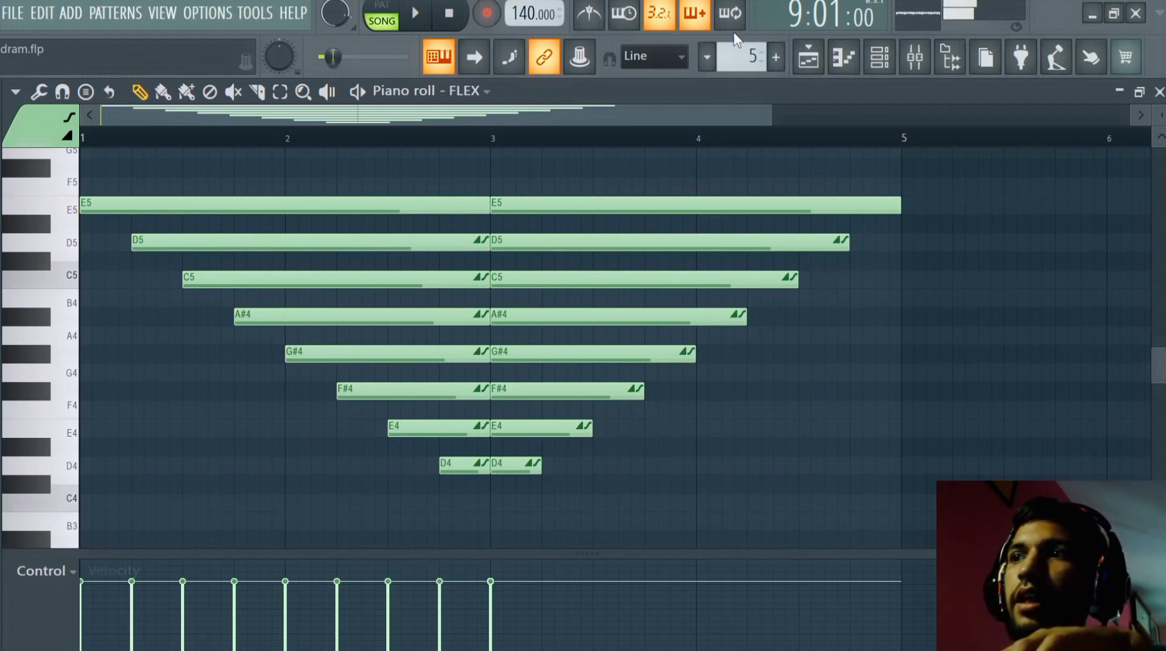
Return to the playlist, open Pattern 7's Sylenth1 #2 notes in the piano roll and audition E4 and A4
{"action": "left_click", "coordinate": [844, 57]}
{"action": "double_click", "coordinate": [711, 426]}
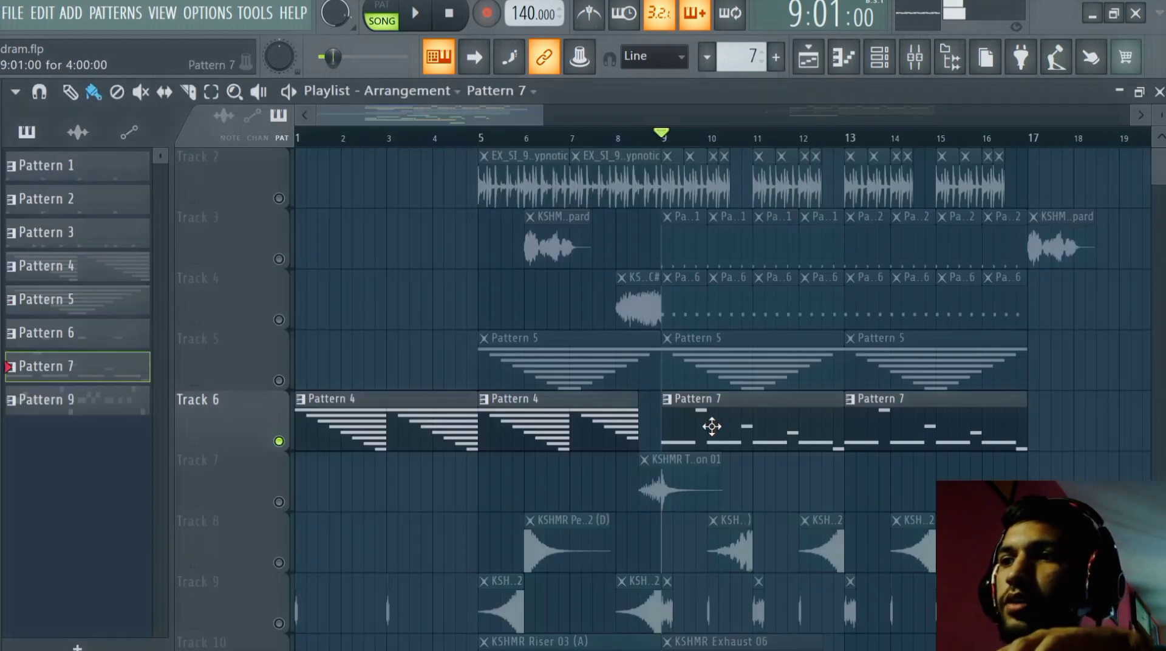
{"action": "scroll", "coordinate": [291, 298], "scroll_direction": "down", "scroll_amount": 3}
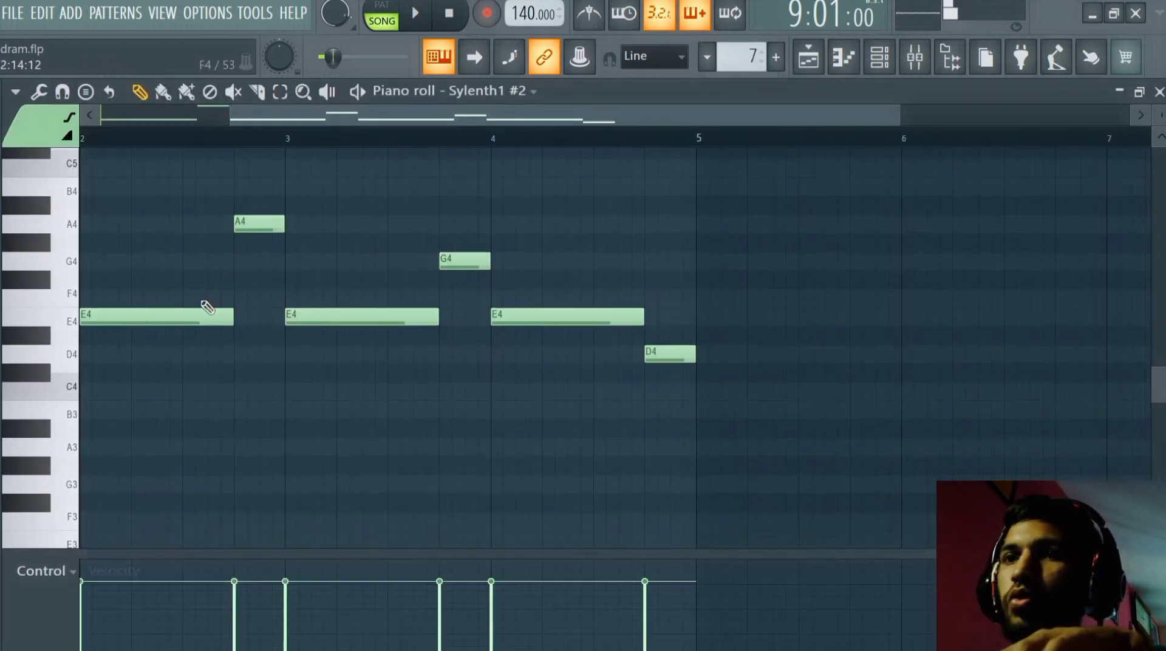
{"action": "left_click", "coordinate": [68, 319]}
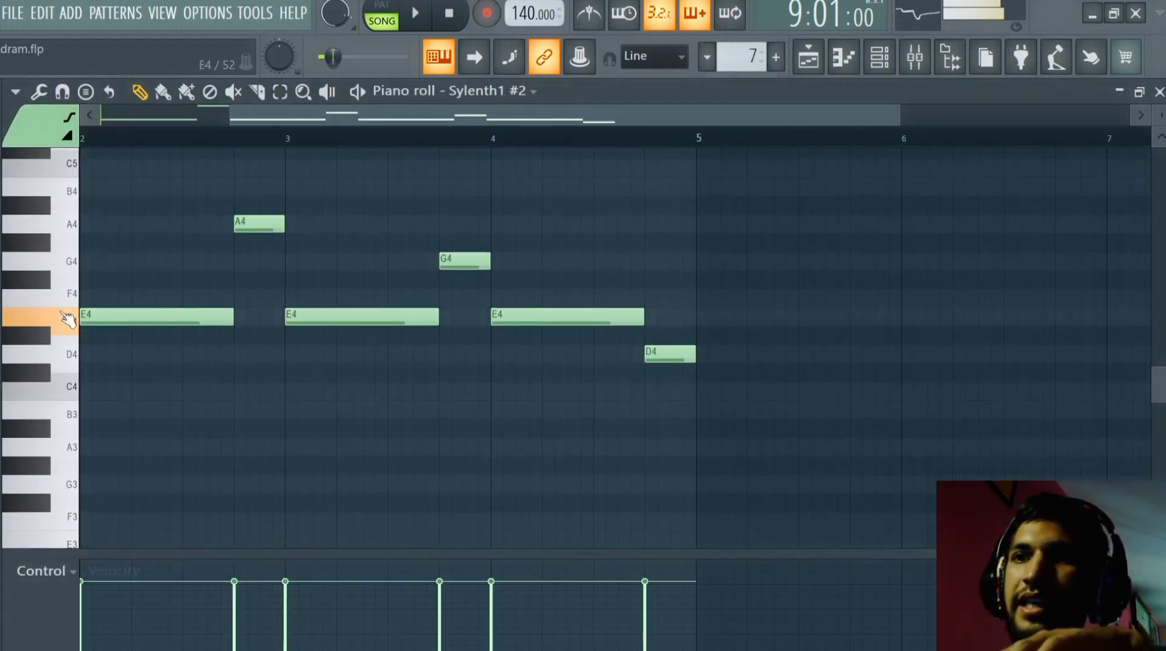
{"action": "left_click", "coordinate": [73, 224]}
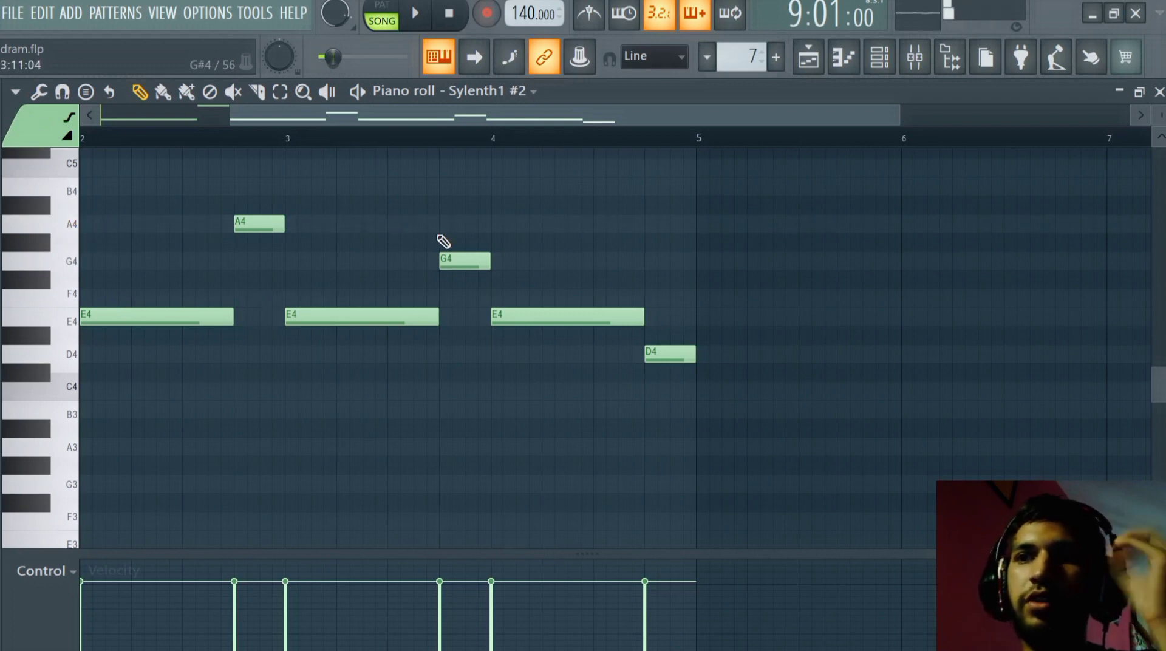
Switch to pattern mode, play Pattern 7's Sylenth1 #2 melody and stop playback
{"action": "left_click", "coordinate": [395, 7]}
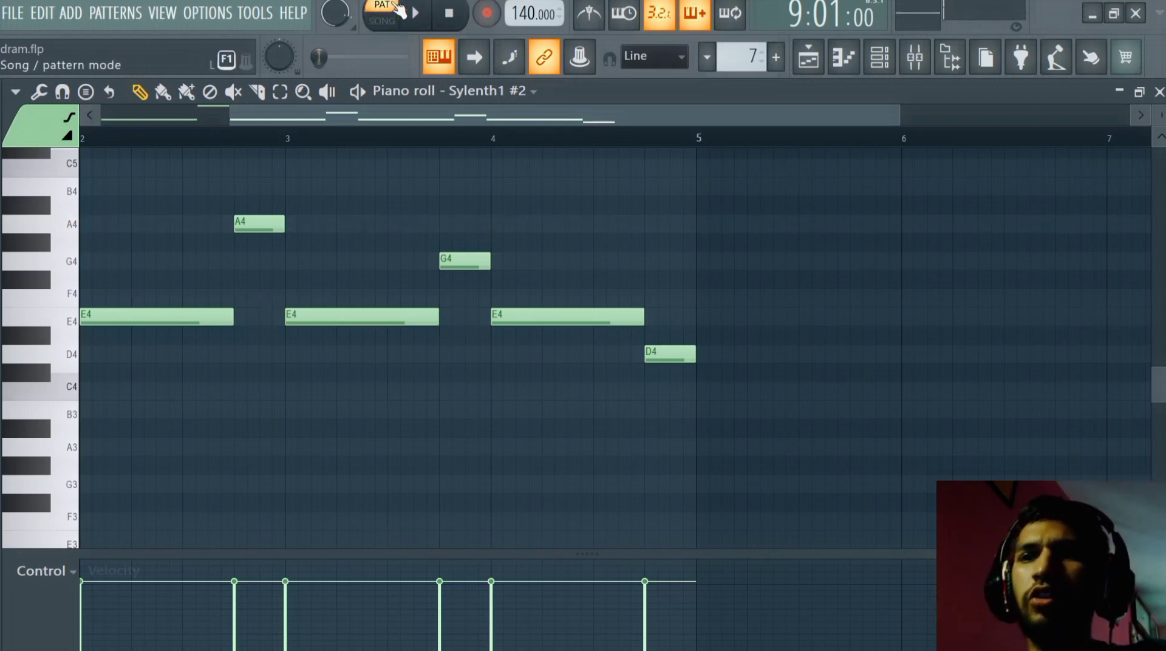
{"action": "left_click", "coordinate": [416, 13]}
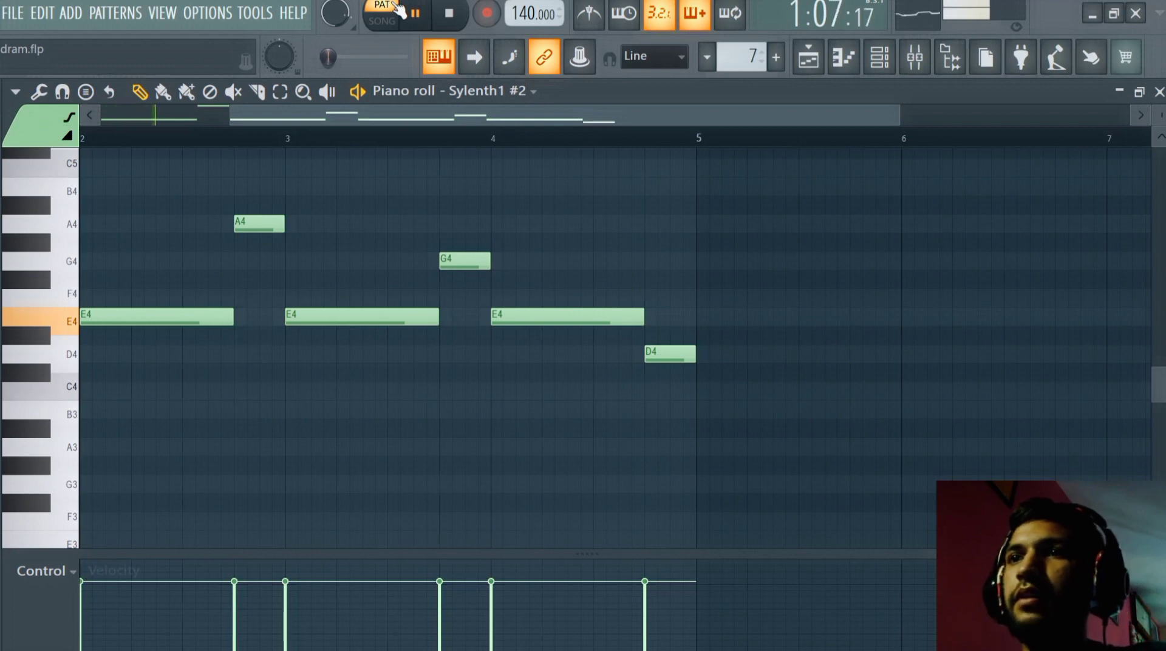
{"action": "key", "text": "space"}
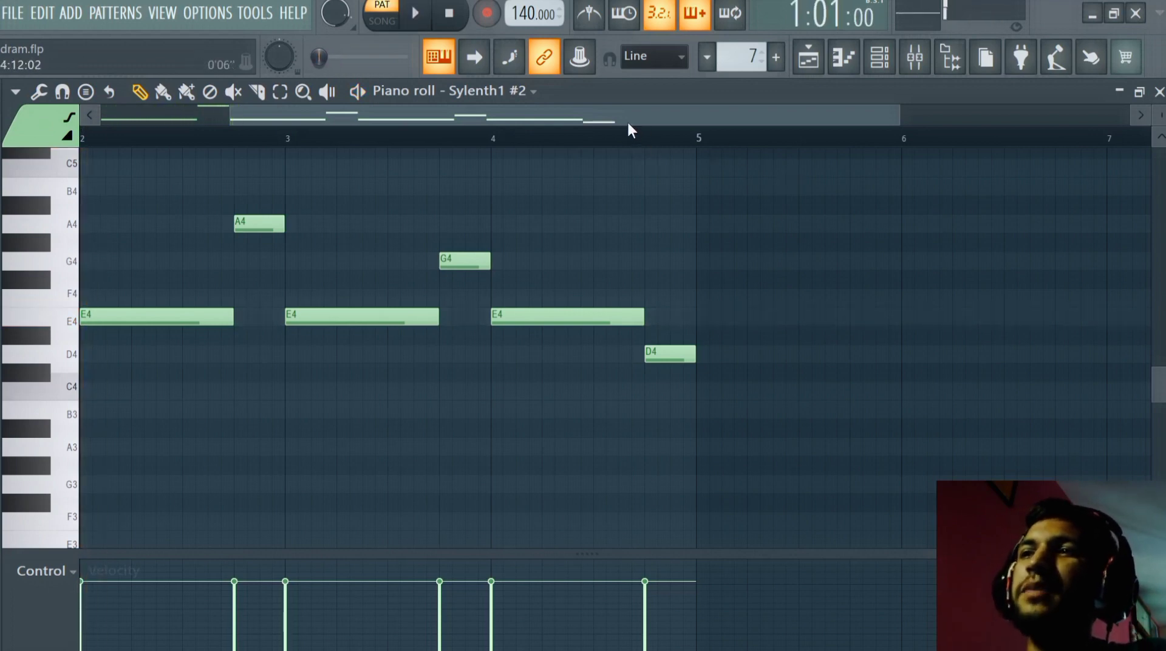
Examine Pattern 7's Sylenth1 #2 notes from bar 1 in the piano roll, play the melody and stop playback
{"action": "left_click_drag", "start_coordinate": [625, 120], "coordinate": [444, 136]}
{"action": "scroll", "coordinate": [443, 143], "scroll_direction": "up", "scroll_amount": 3}
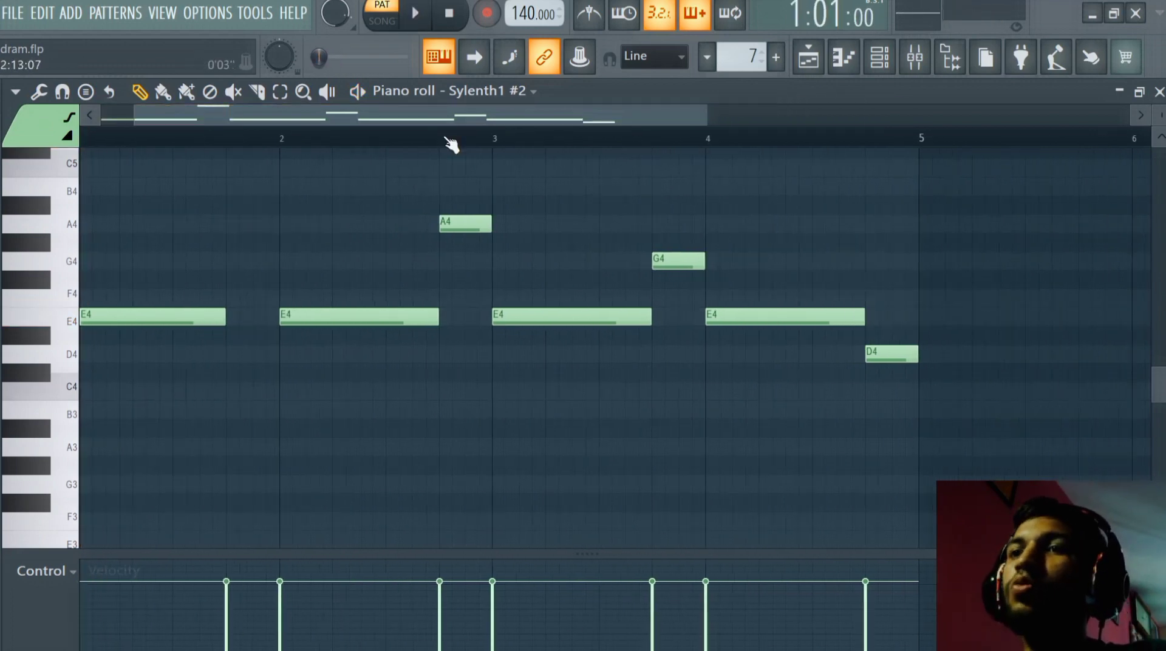
{"action": "scroll", "coordinate": [429, 304], "scroll_direction": "up", "scroll_amount": 2}
{"action": "scroll", "coordinate": [429, 304], "scroll_direction": "up", "scroll_amount": 1}
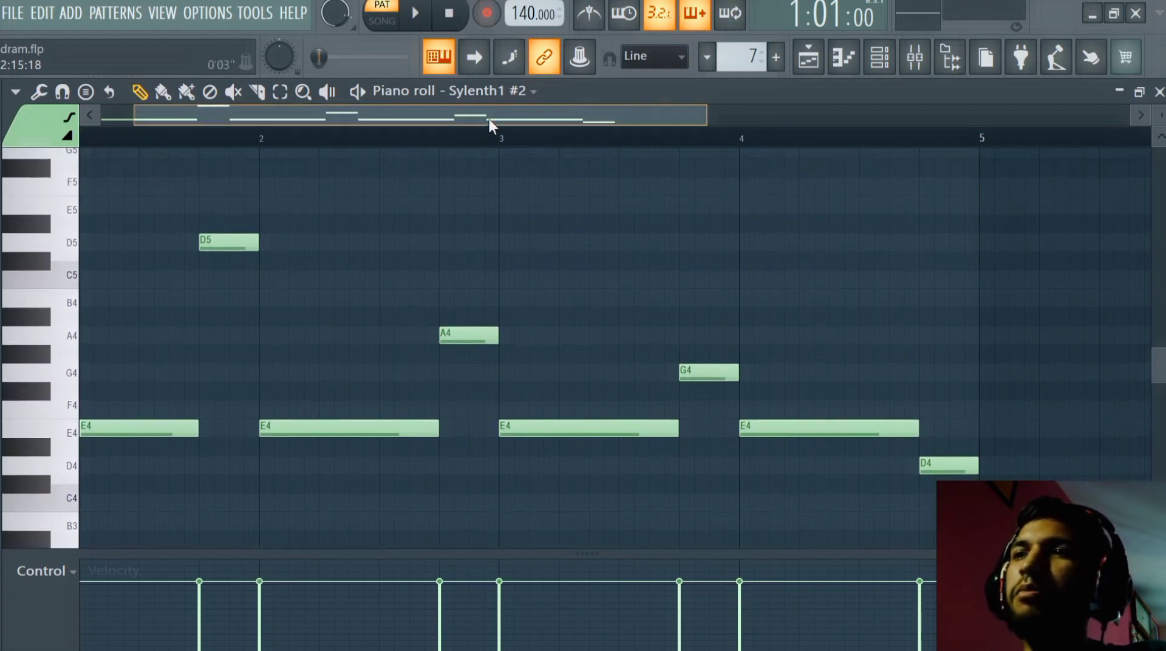
{"action": "left_click_drag", "start_coordinate": [495, 122], "coordinate": [346, 136]}
{"action": "key", "text": "space"}
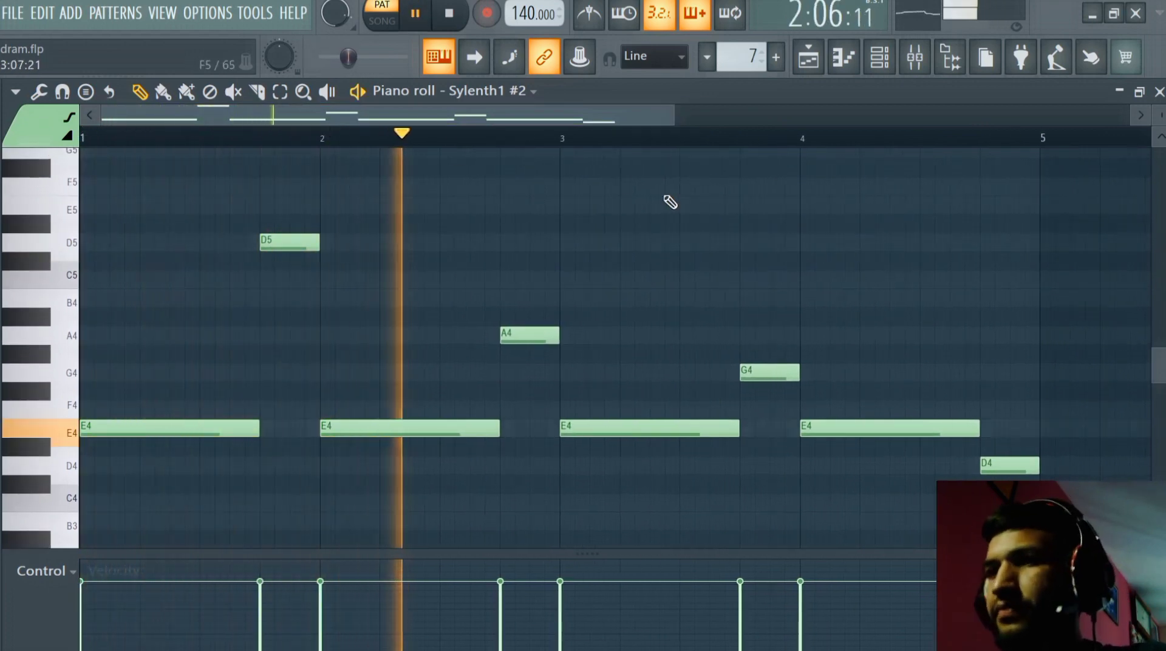
{"action": "key", "text": "space"}
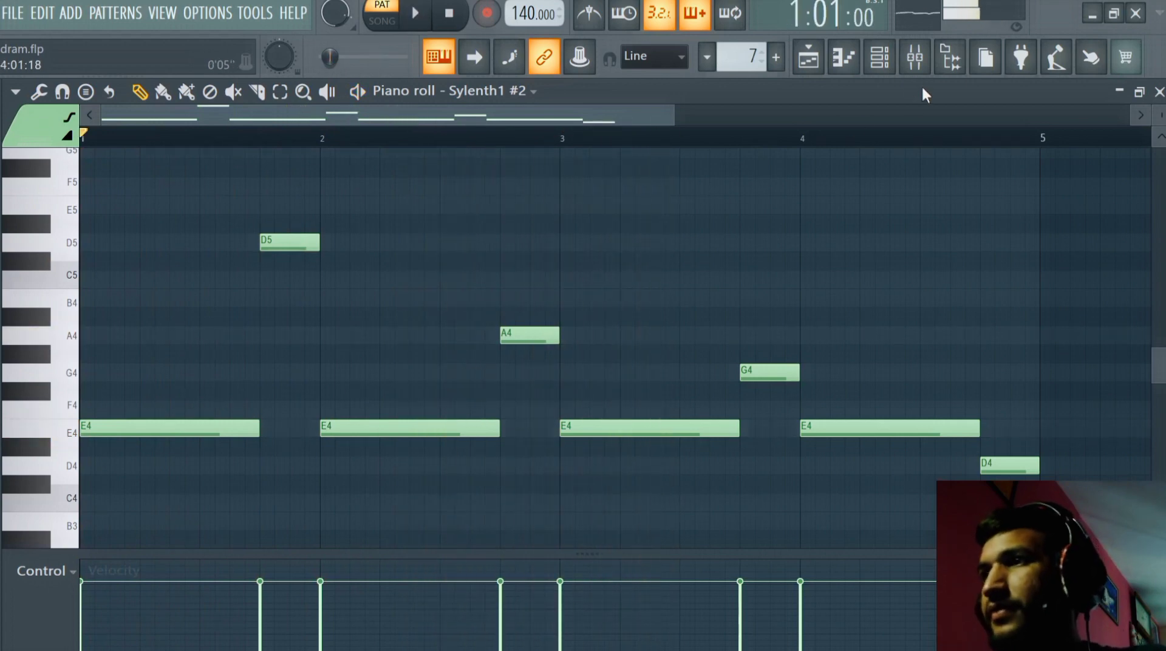
Return to the playlist, solo Track 9, play its samples in song mode from bar 9 and stop playback
{"action": "left_click", "coordinate": [809, 57]}
{"action": "scroll", "coordinate": [679, 394], "scroll_direction": "down", "scroll_amount": 3}
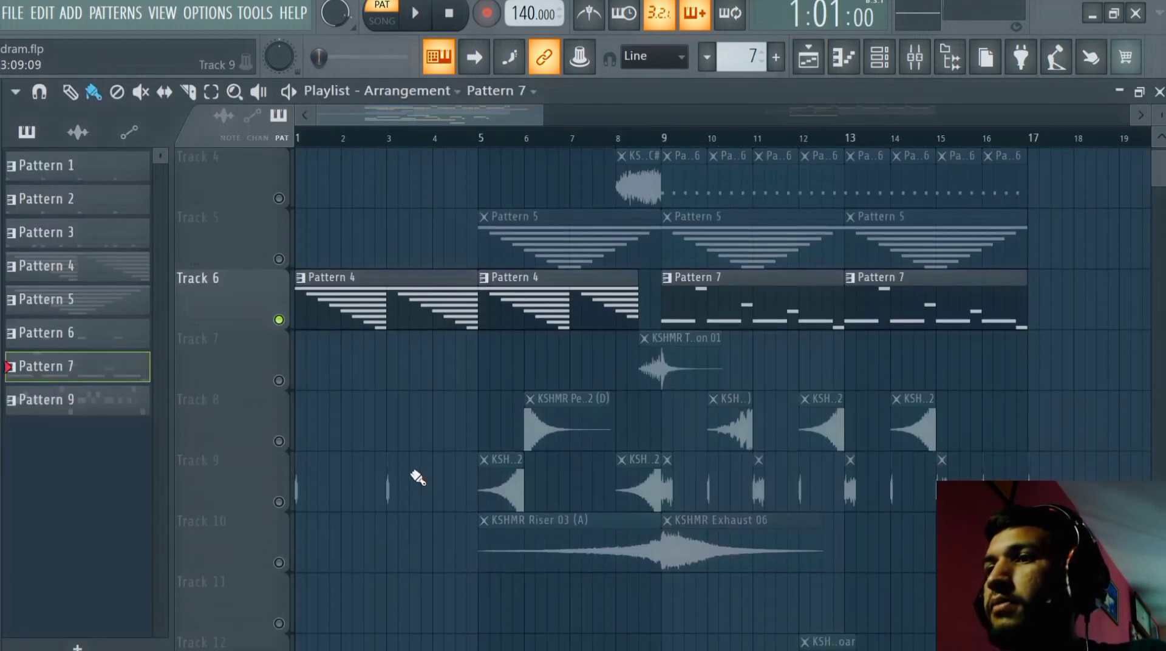
{"action": "left_click", "coordinate": [280, 506]}
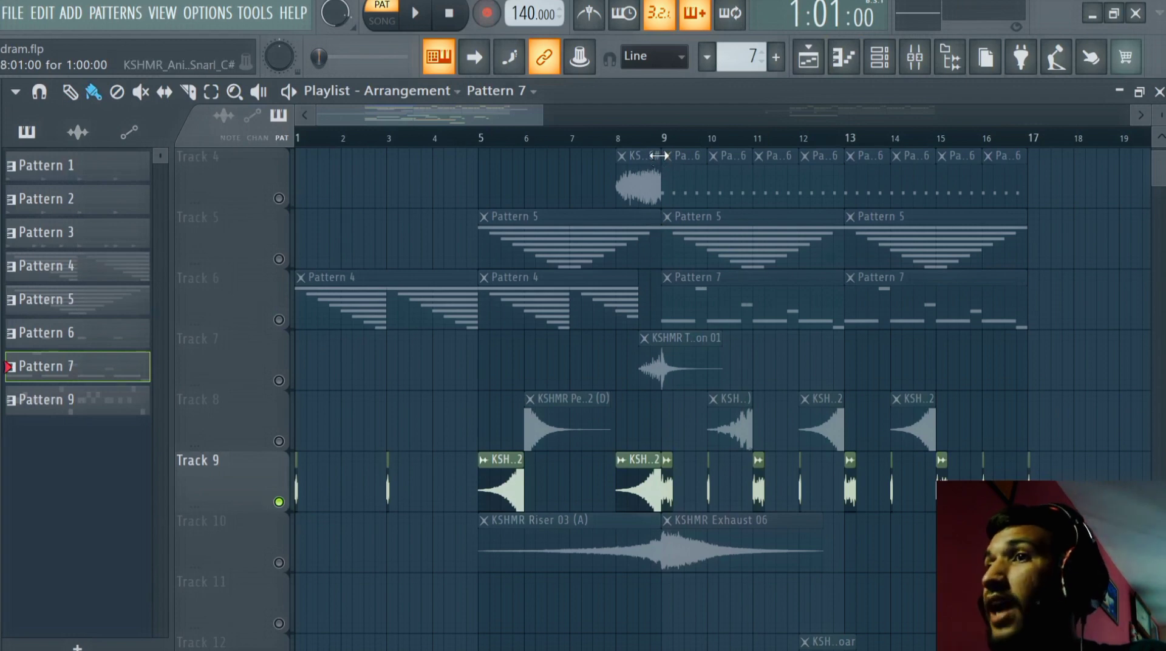
{"action": "left_click", "coordinate": [664, 139]}
{"action": "key", "text": "space"}
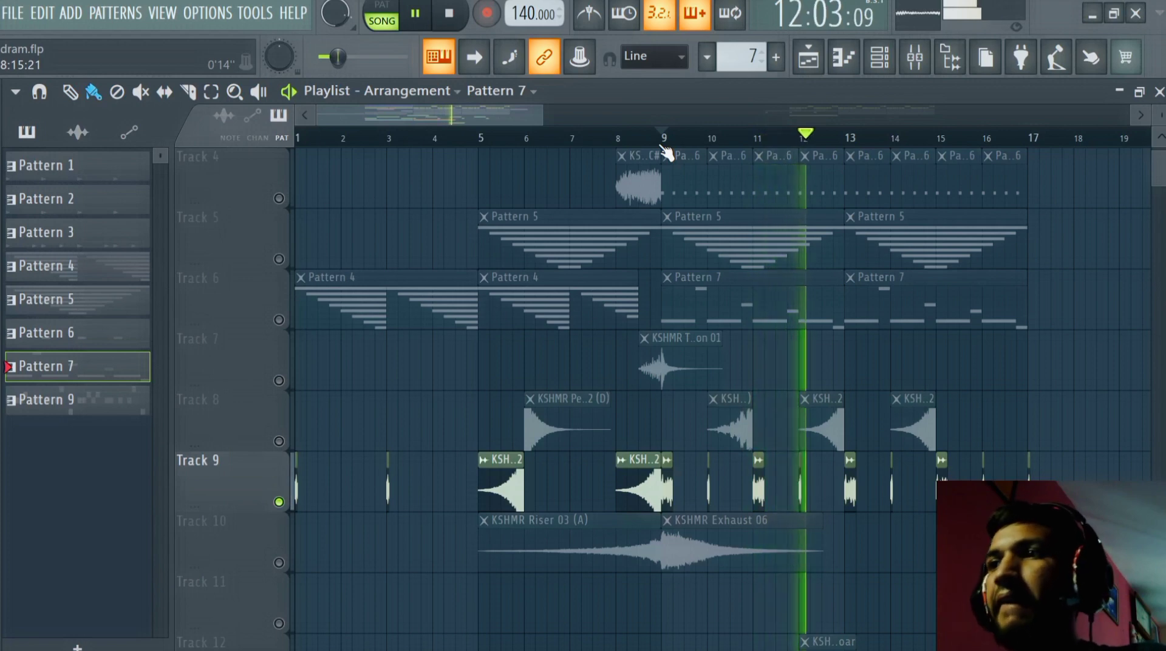
{"action": "key", "text": "space"}
Re-enable all playlist tracks, play the full arrangement from just before bar 8 past bar 17 and stop playback
{"action": "scroll", "coordinate": [477, 348], "scroll_direction": "up", "scroll_amount": 3}
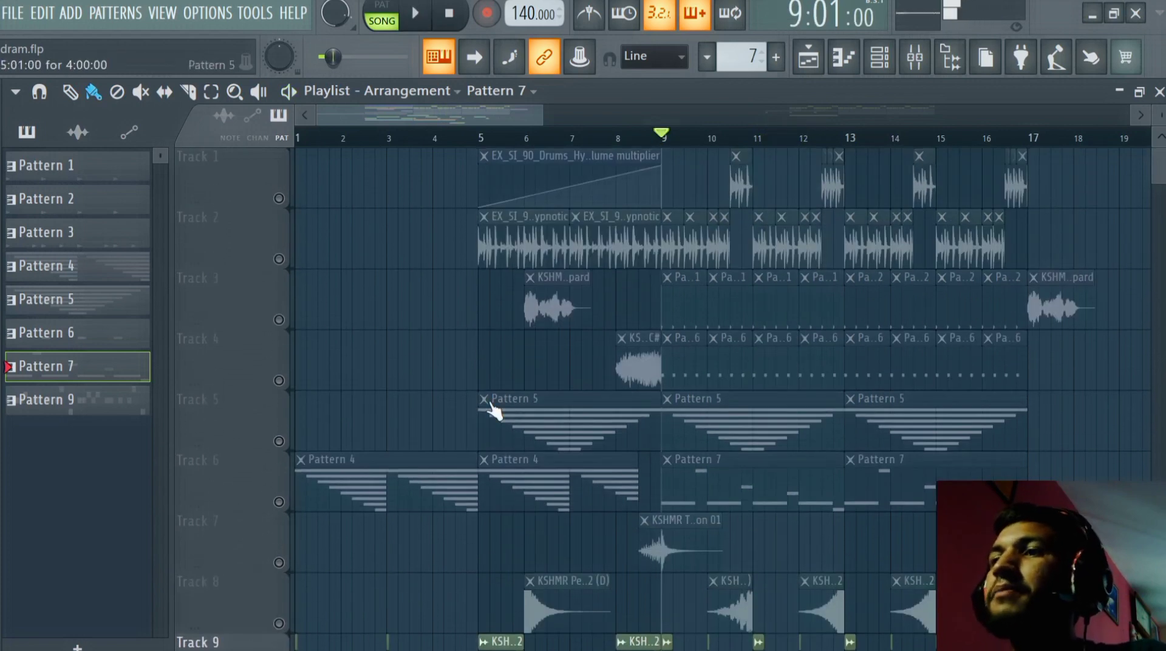
{"action": "left_click", "coordinate": [279, 259]}
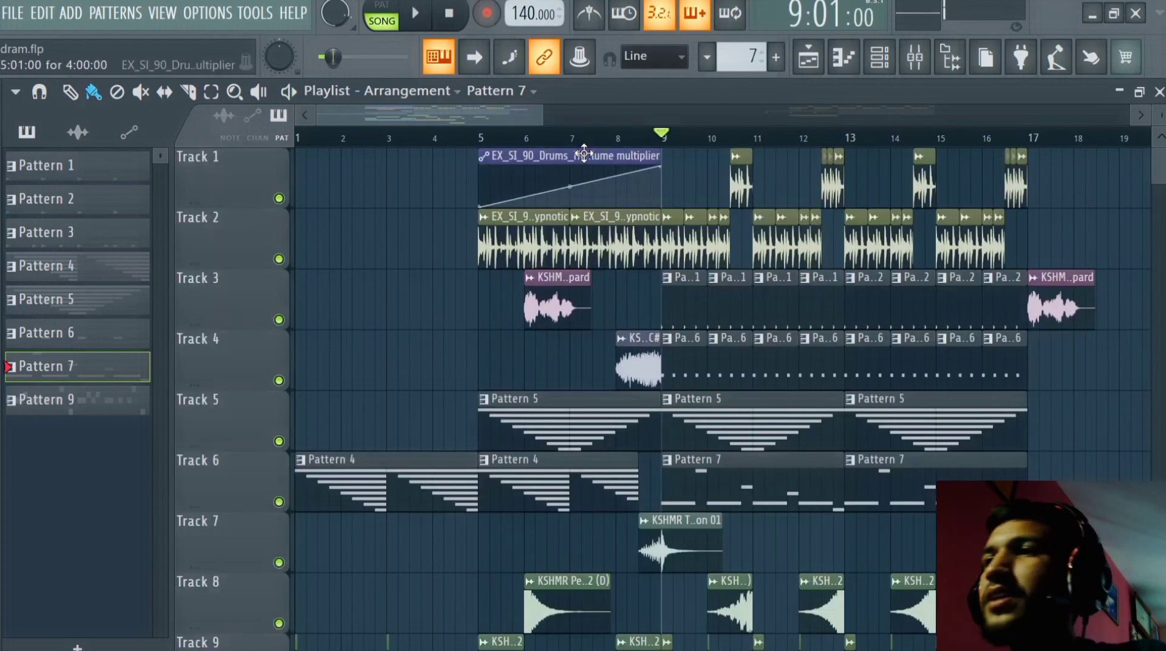
{"action": "left_click", "coordinate": [606, 135]}
{"action": "key", "text": "space"}
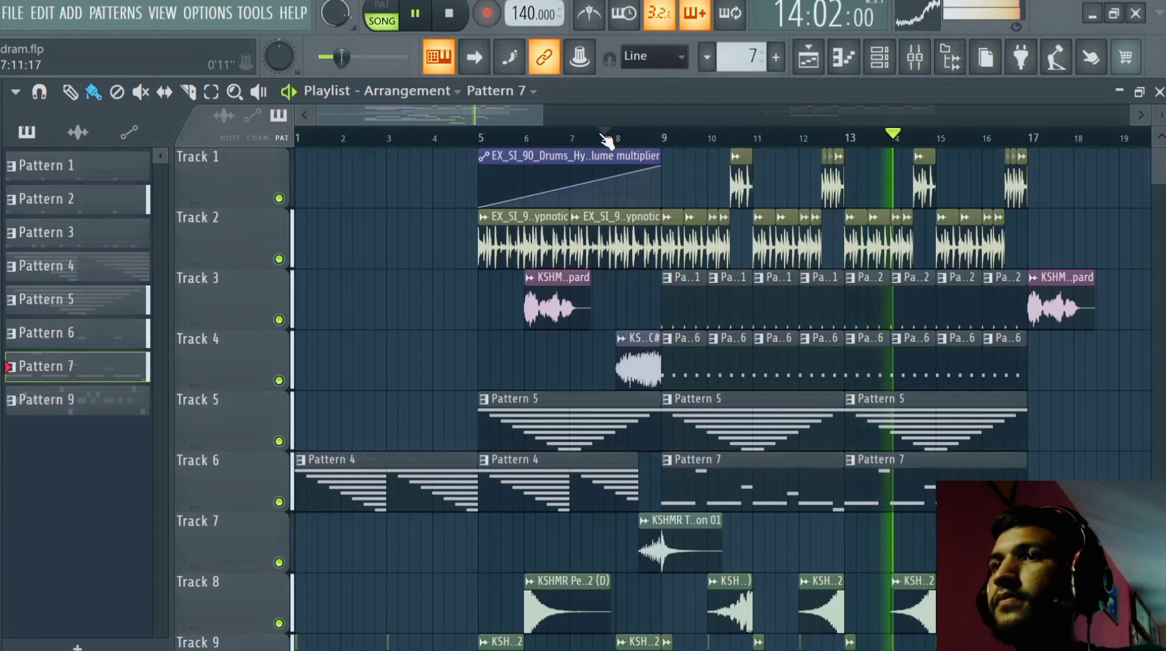
{"action": "left_click_drag", "start_coordinate": [543, 115], "coordinate": [693, 117]}
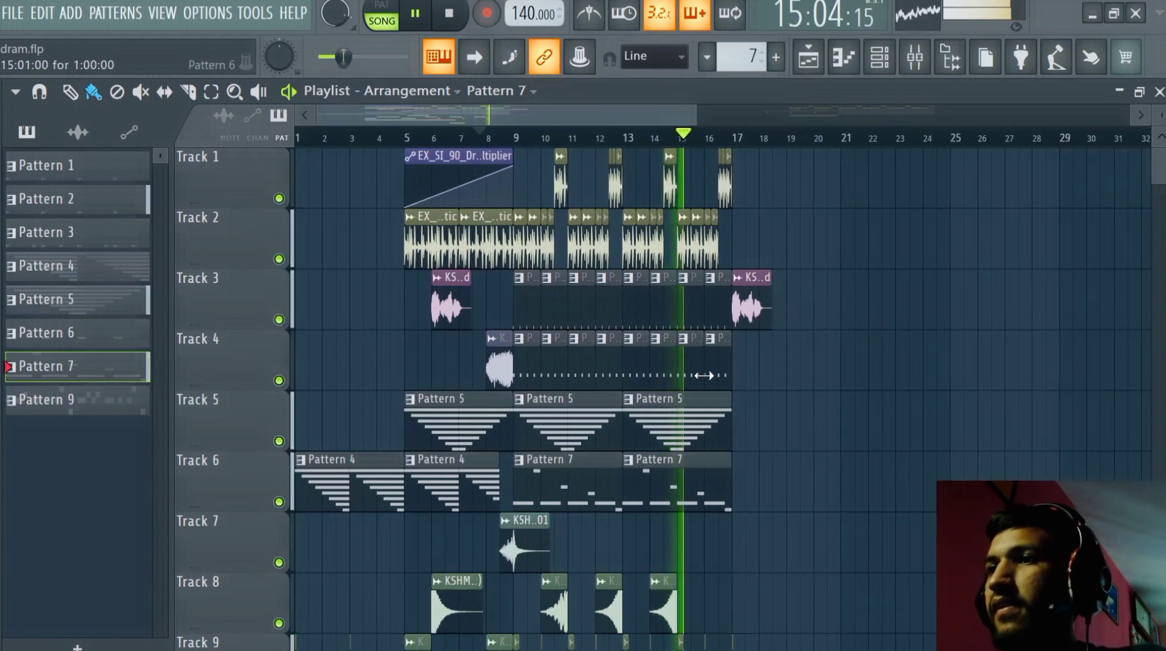
{"action": "scroll", "coordinate": [787, 419], "scroll_direction": "down", "scroll_amount": 5}
{"action": "scroll", "coordinate": [789, 424], "scroll_direction": "up", "scroll_amount": 5}
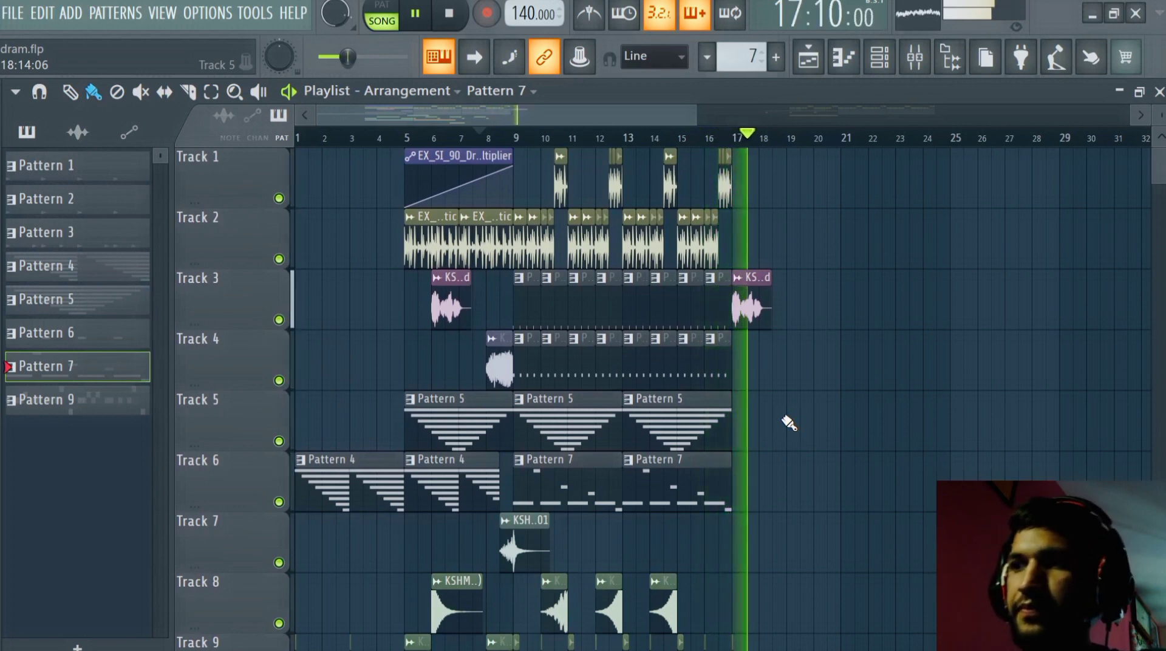
{"action": "key", "text": "space"}
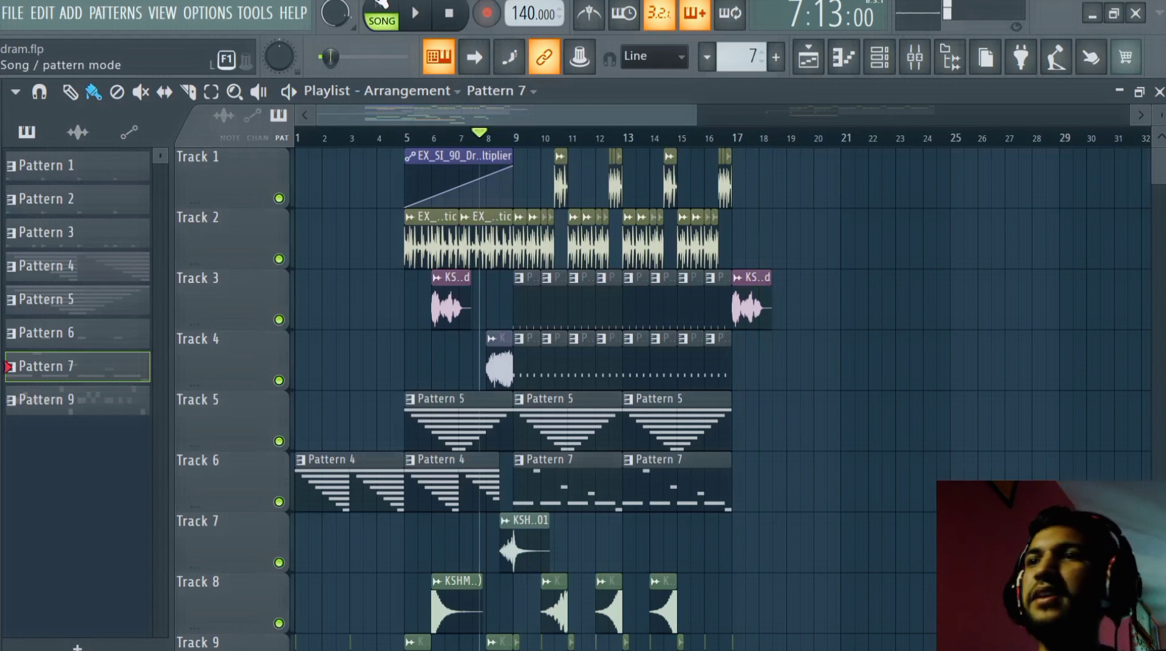
Reset playback to the song start, play the full arrangement from bar 5 and stop playback
{"action": "left_click", "coordinate": [449, 14]}
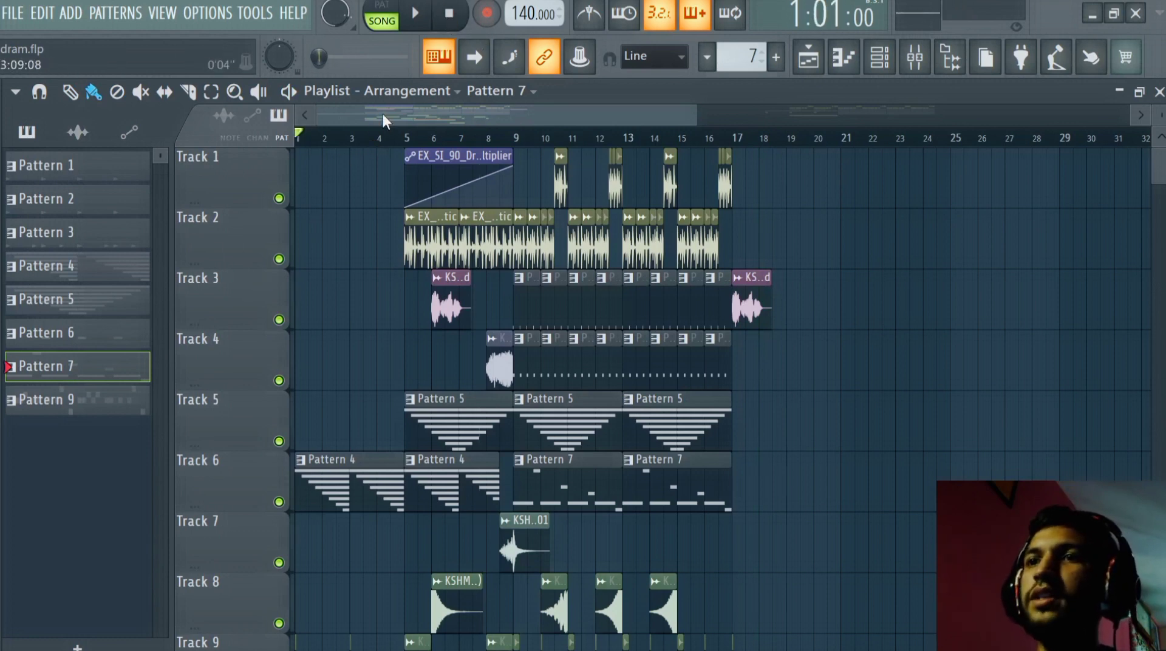
{"action": "key", "text": "space"}
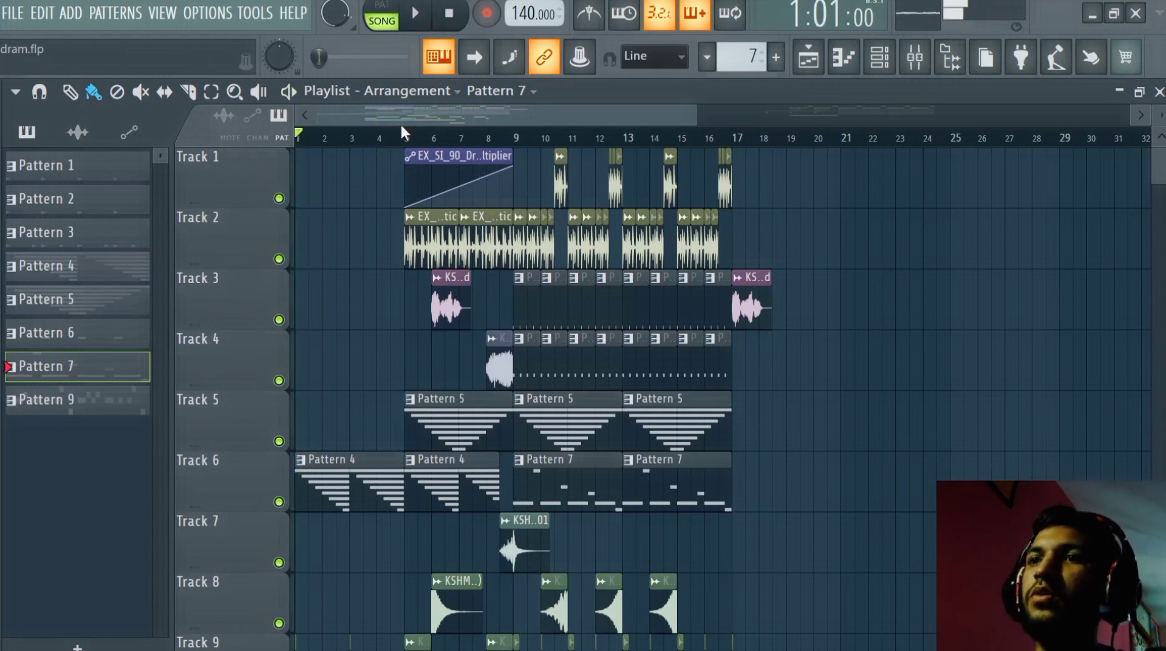
{"action": "left_click", "coordinate": [405, 135]}
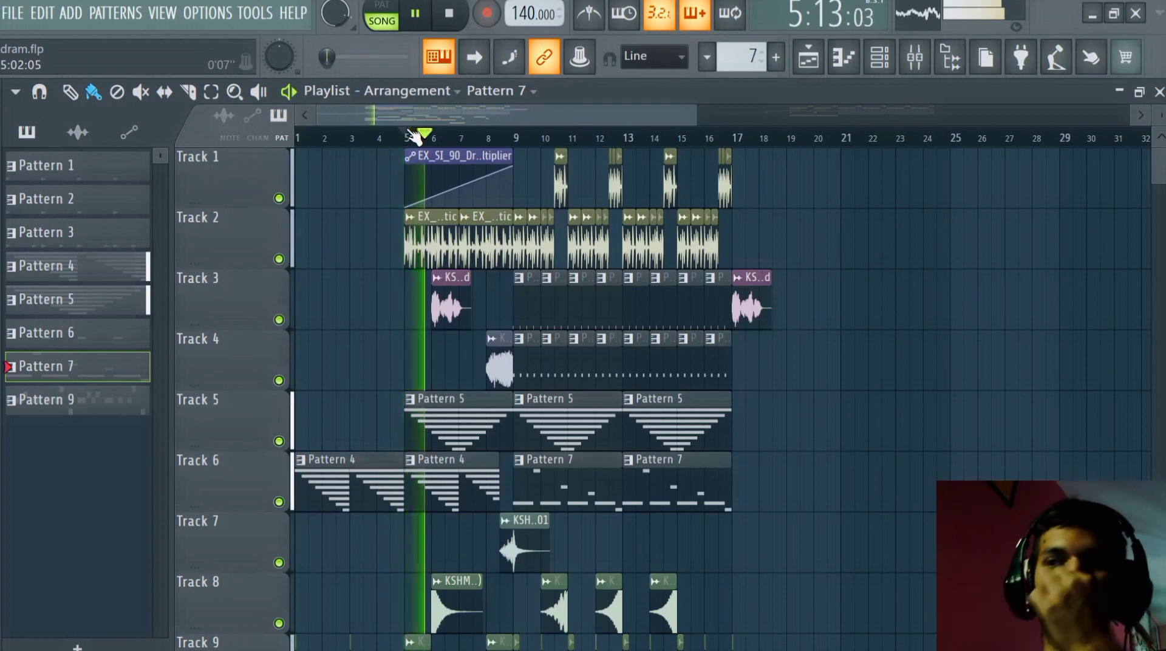
{"action": "key", "text": "space"}
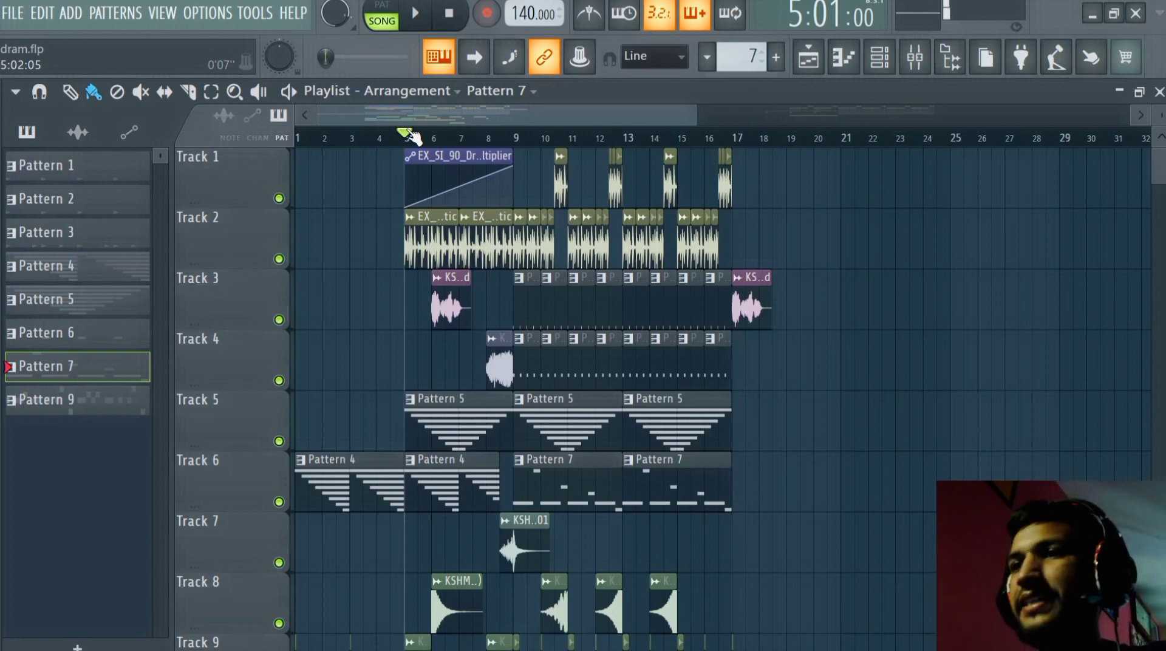
Play the full arrangement from bar 8 while viewing its lower tracks, stop and return the playhead to the song start
{"action": "left_click", "coordinate": [494, 141]}
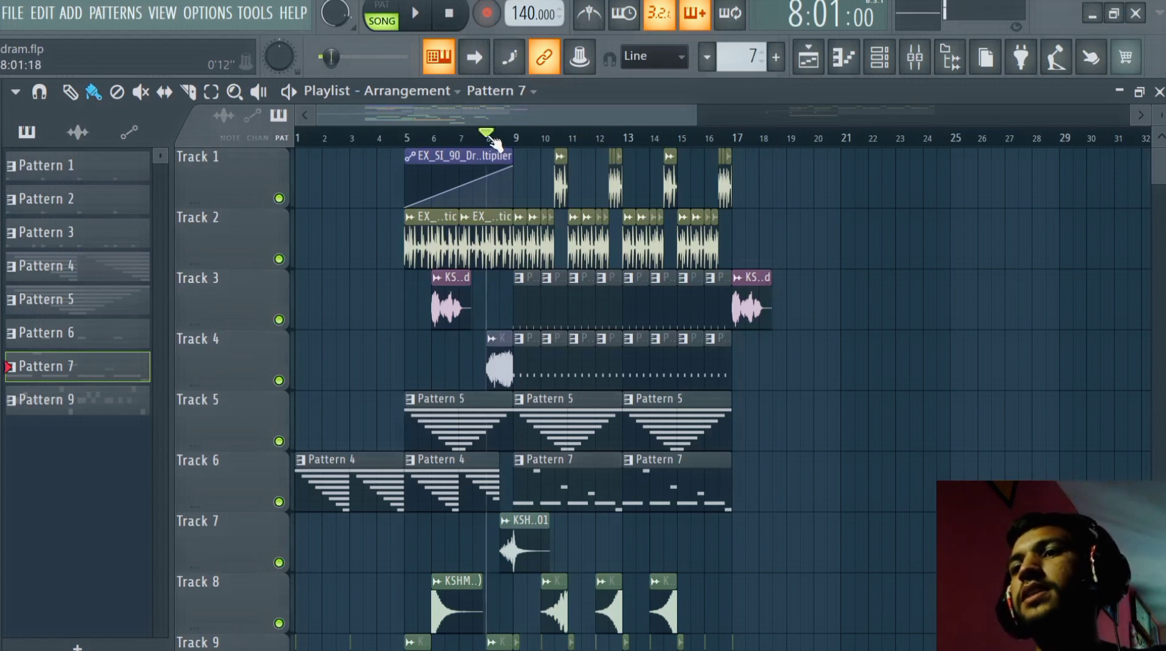
{"action": "key", "text": "space"}
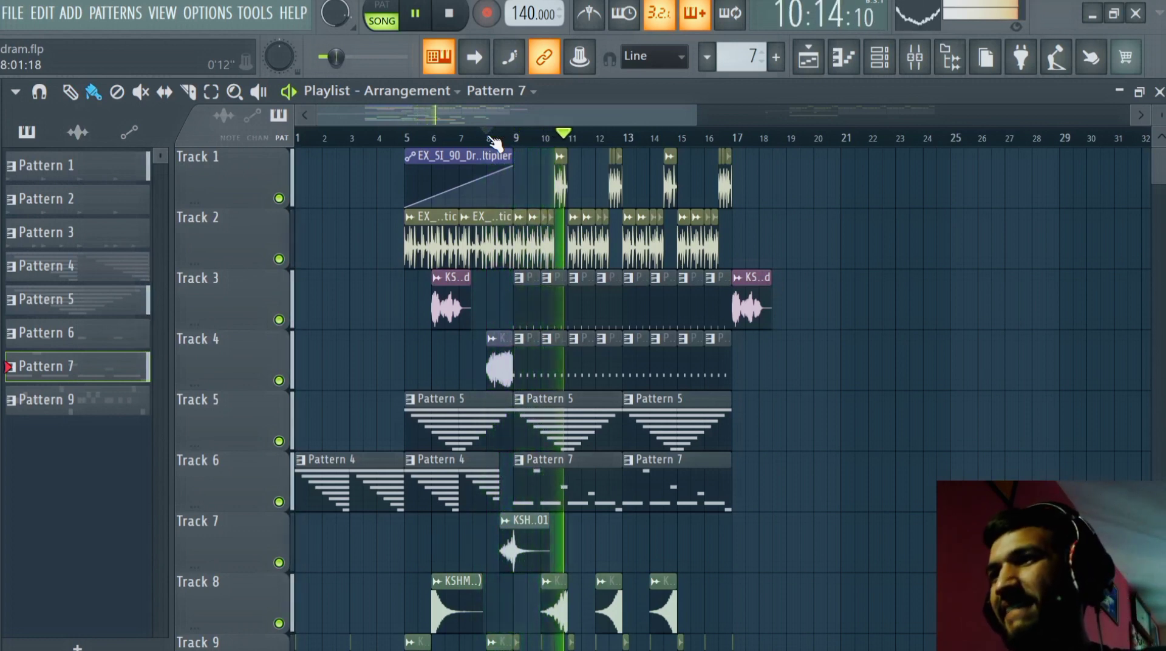
{"action": "scroll", "coordinate": [747, 272], "scroll_direction": "down", "scroll_amount": 2}
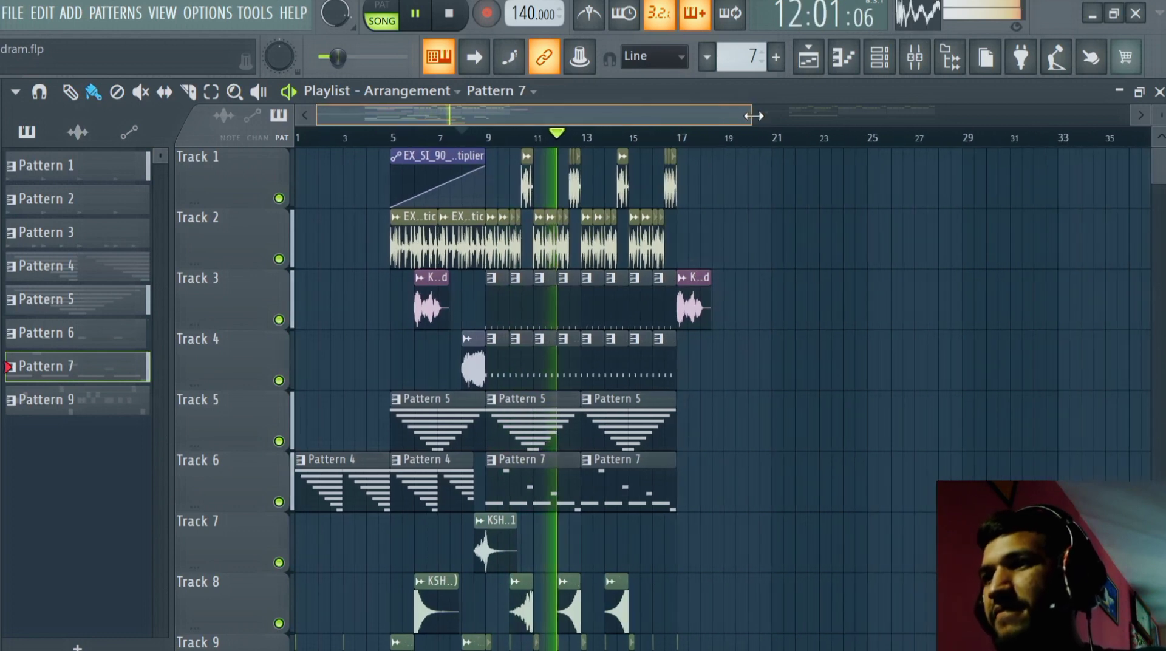
{"action": "scroll", "coordinate": [747, 272], "scroll_direction": "down", "scroll_amount": 2}
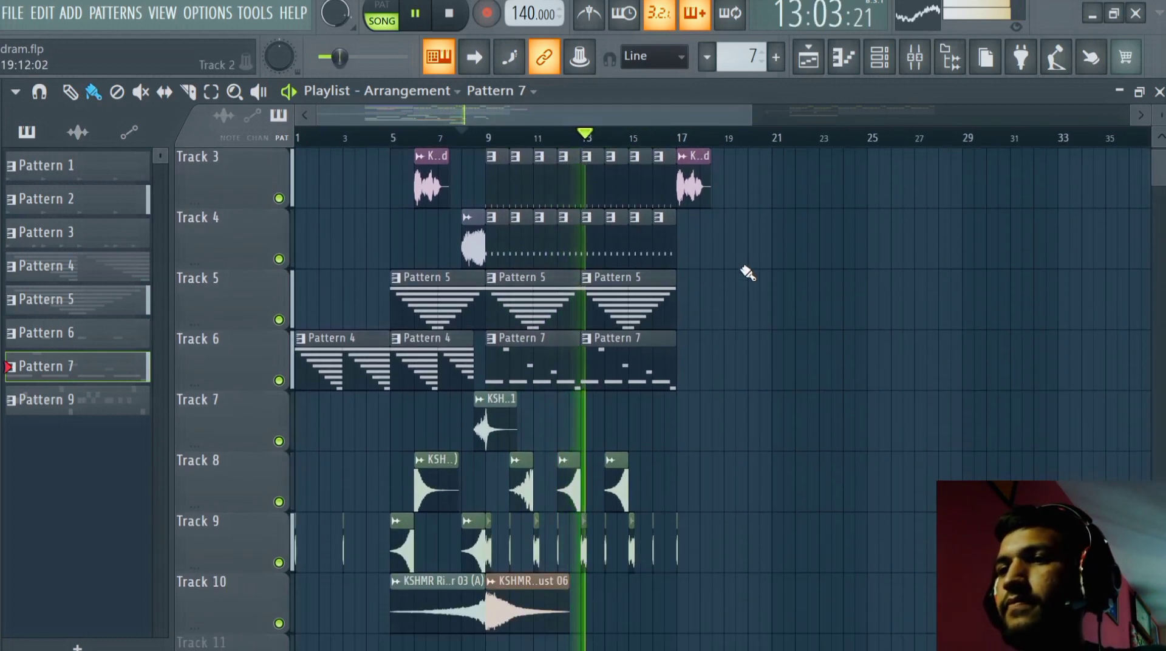
{"action": "scroll", "coordinate": [747, 272], "scroll_direction": "up", "scroll_amount": 1}
{"action": "key", "text": "space"}
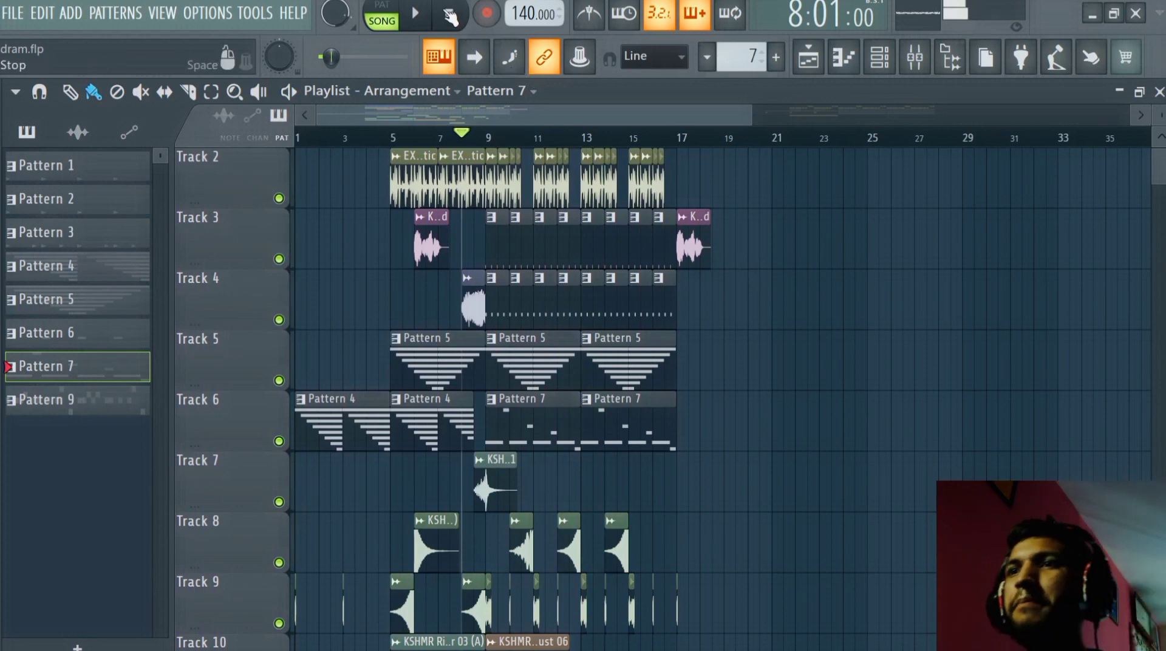
{"action": "left_click", "coordinate": [450, 14]}
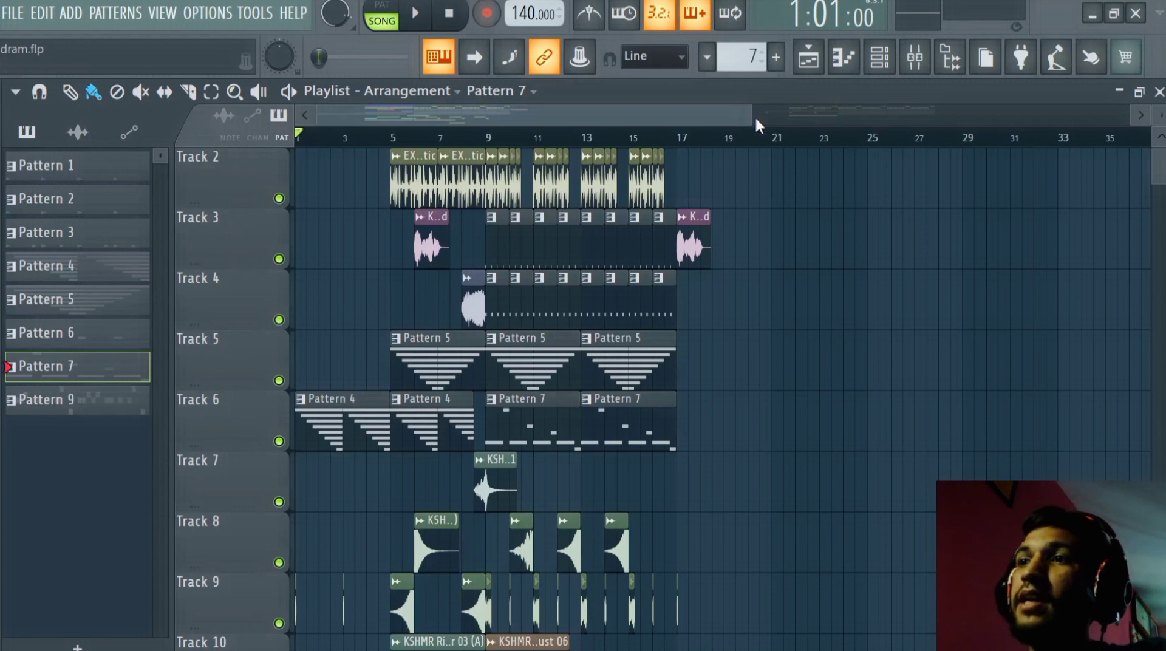
{"action": "left_click_drag", "start_coordinate": [753, 117], "coordinate": [582, 117]}
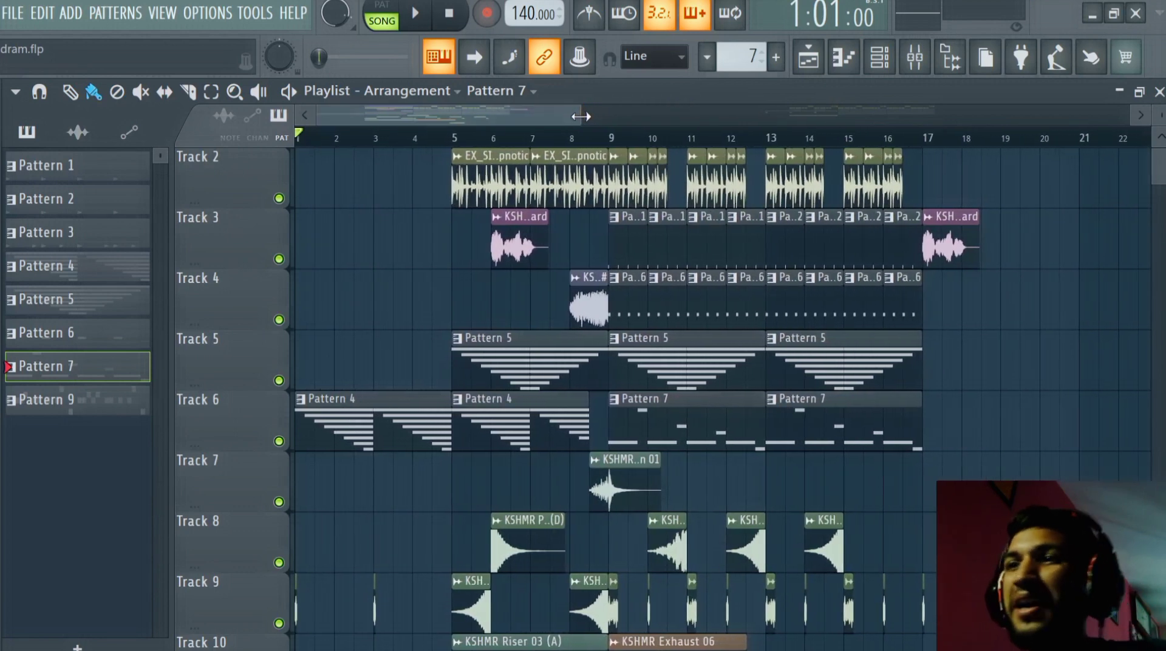